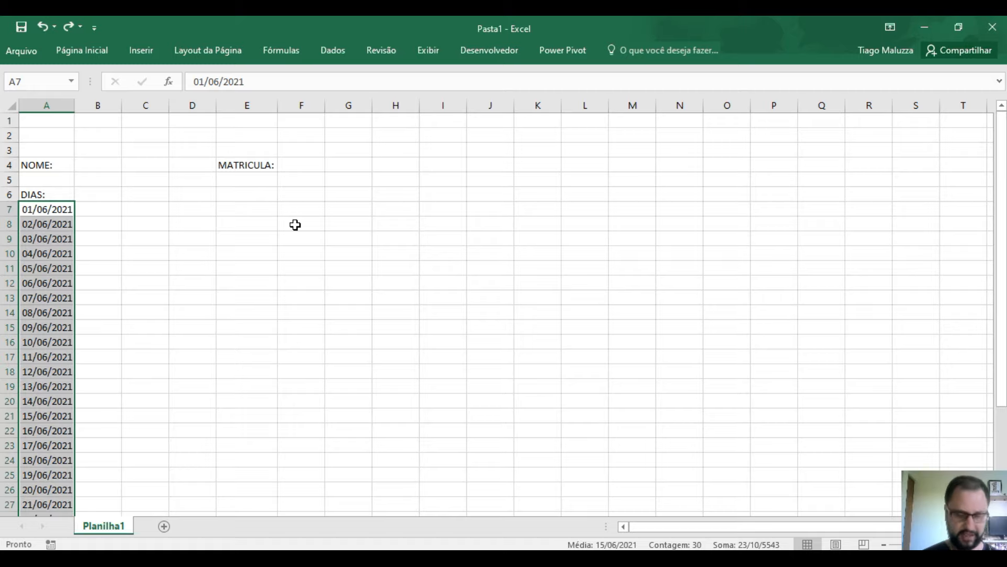
# - Undo the consecutive dates and refill from 01/06/2021 to row 36 with weekdays only
pyautogui.hotkey('ctrl', 'z')
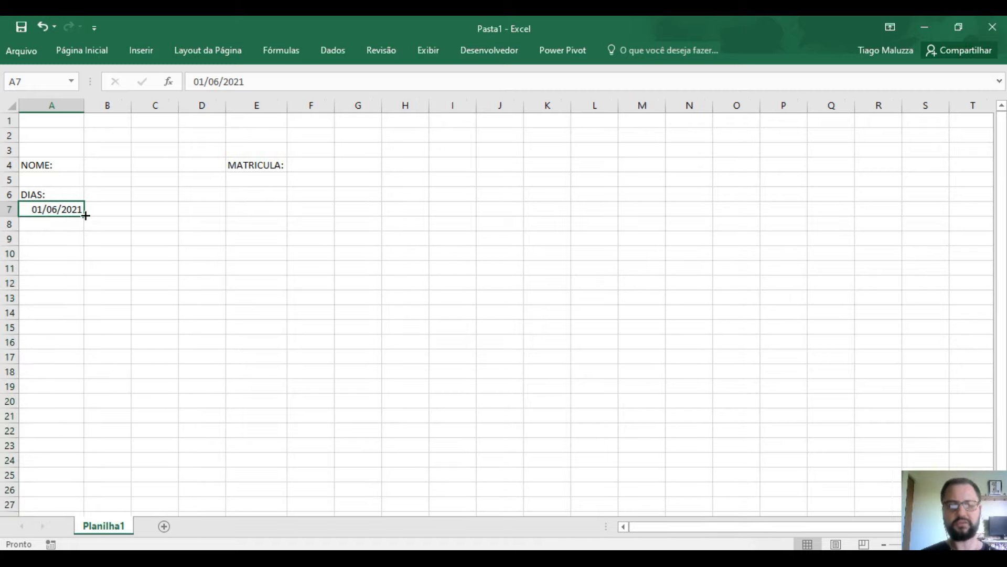
pyautogui.moveTo(86, 215); pyautogui.dragTo(80, 466)
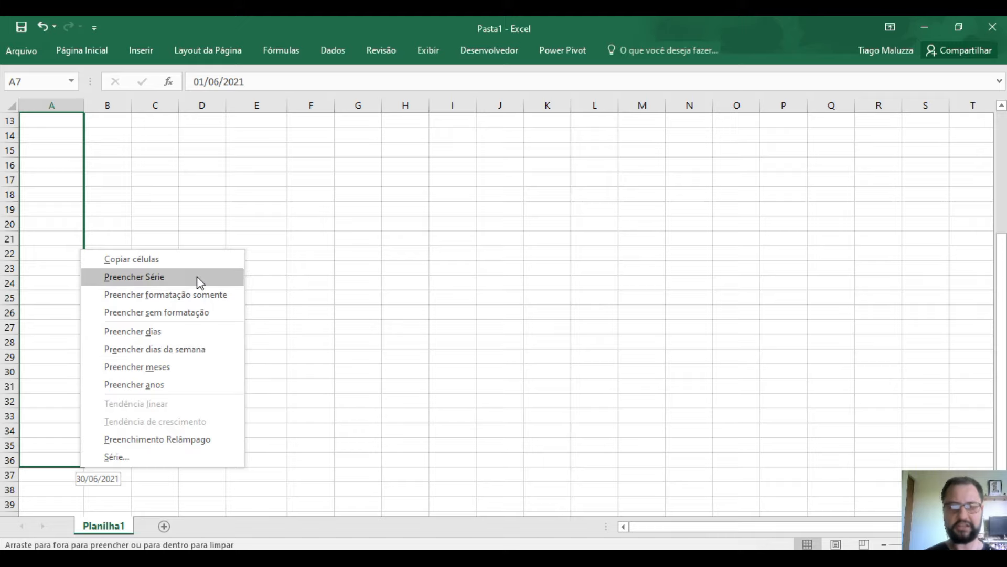
pyautogui.click(180, 359)
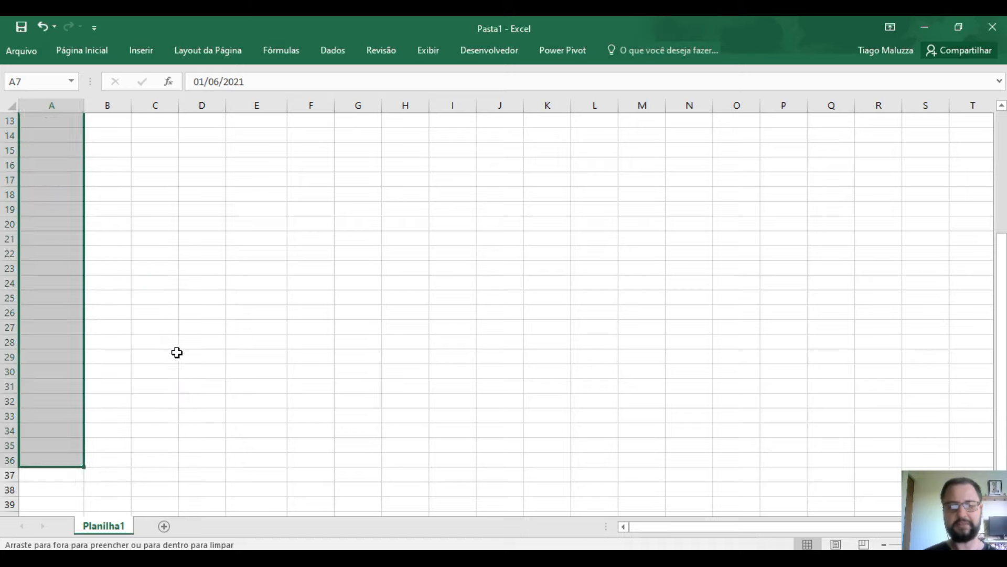
pyautogui.click(348, 376)
pyautogui.scroll(4, 332, 404)
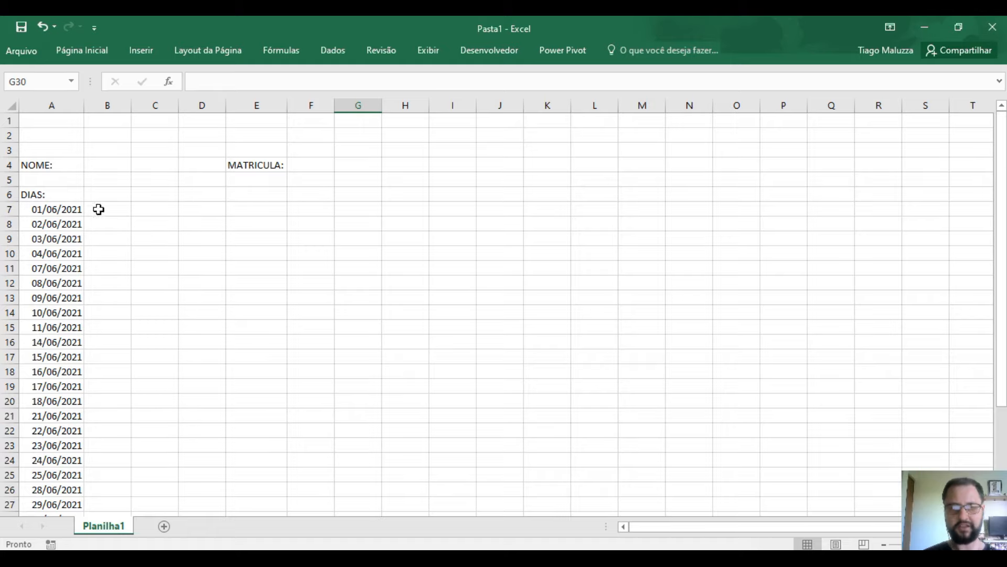
pyautogui.click(55, 209)
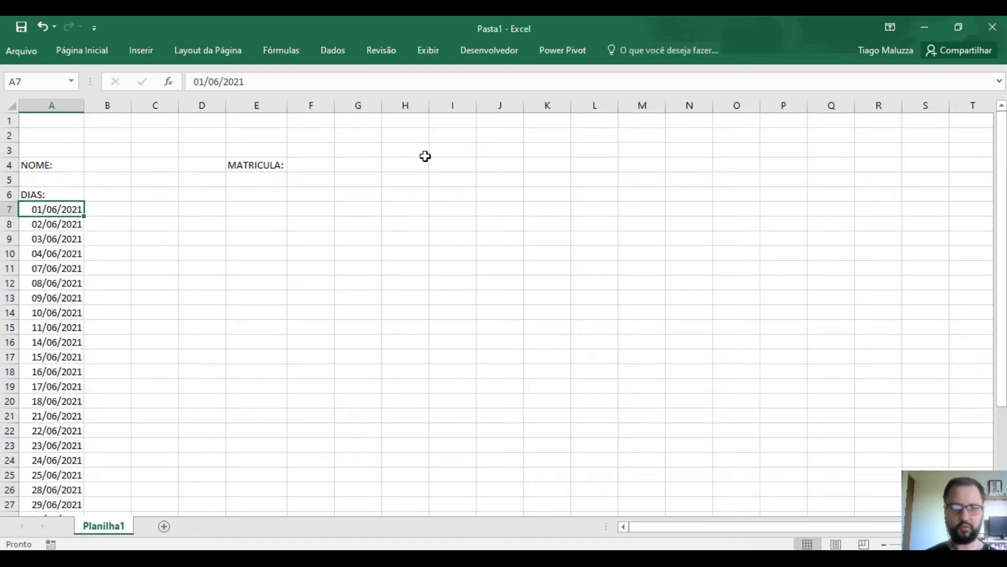
pyautogui.press('Down')
pyautogui.press('Down')
pyautogui.press('Down')
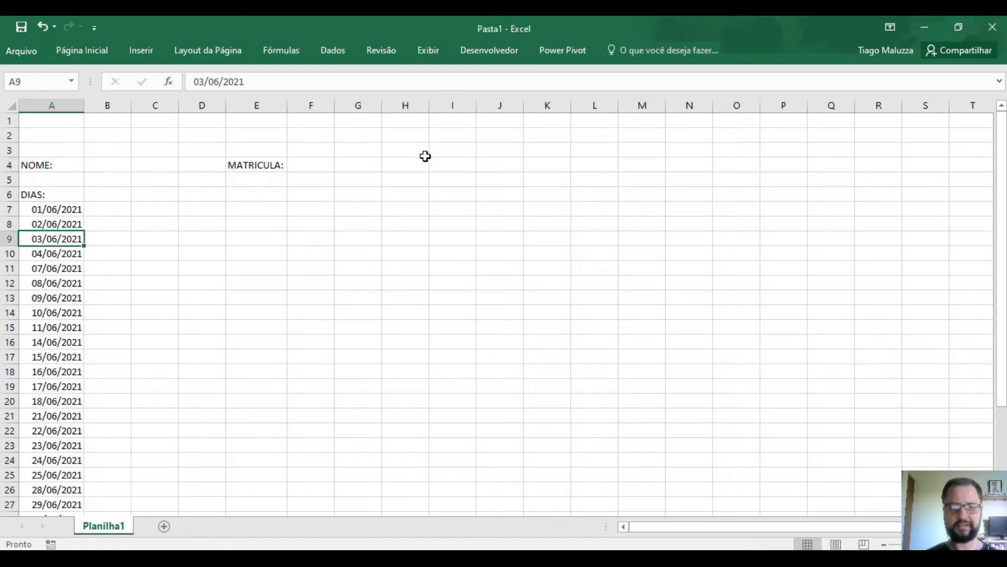
pyautogui.press('Down')
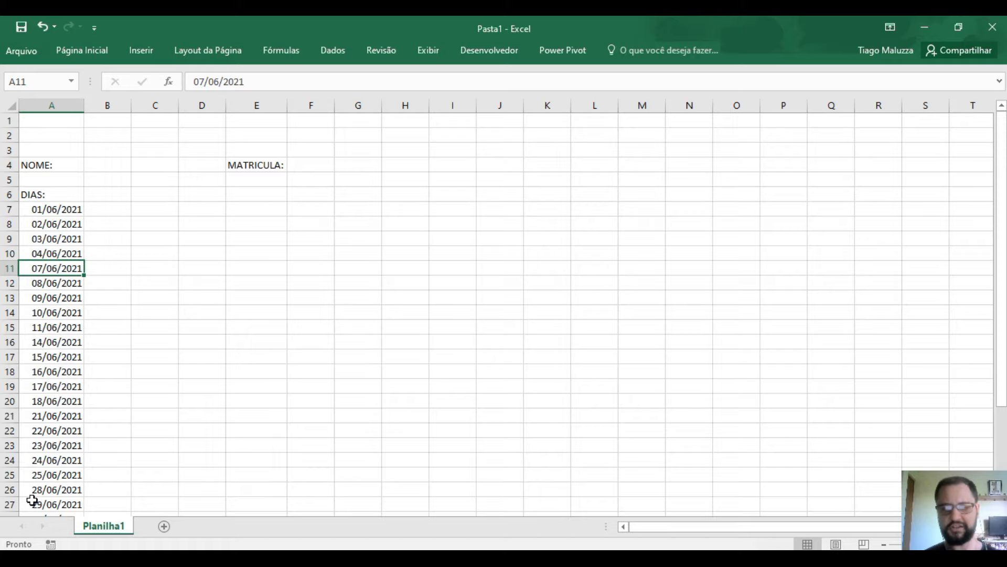
pyautogui.click(68, 253)
pyautogui.click(60, 267)
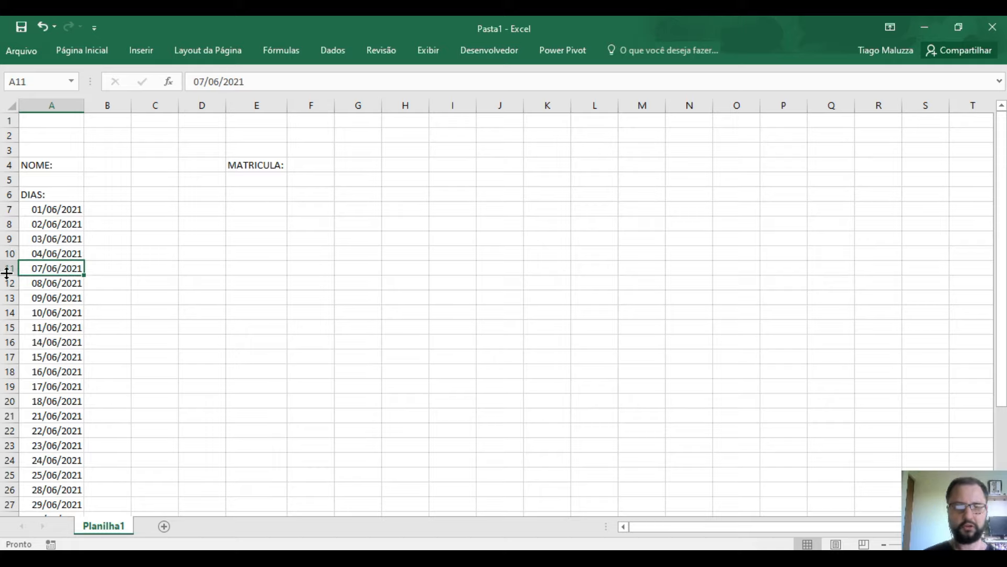
pyautogui.click(9, 268)
pyautogui.rightClick(9, 268)
pyautogui.click(65, 373)
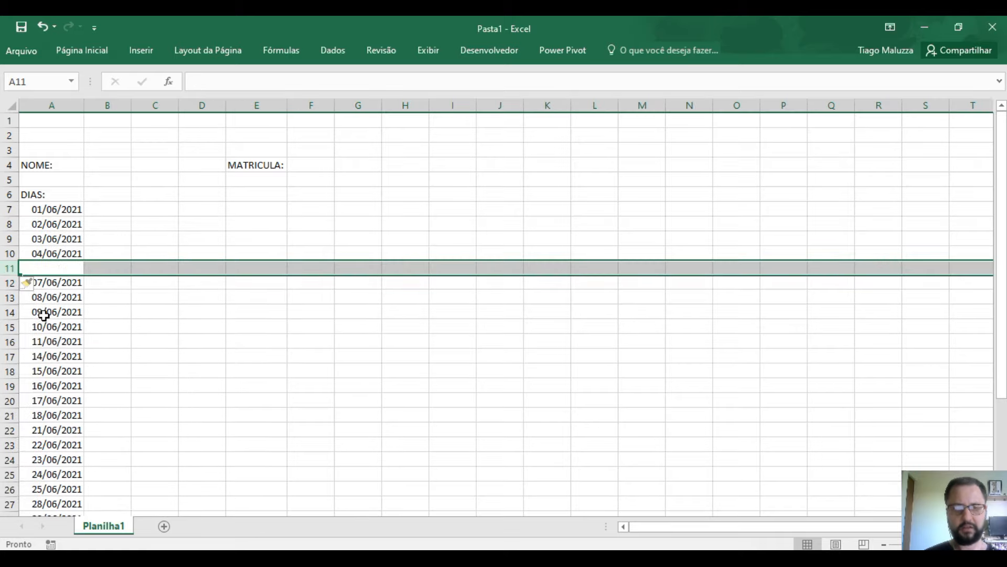
pyautogui.click(54, 266)
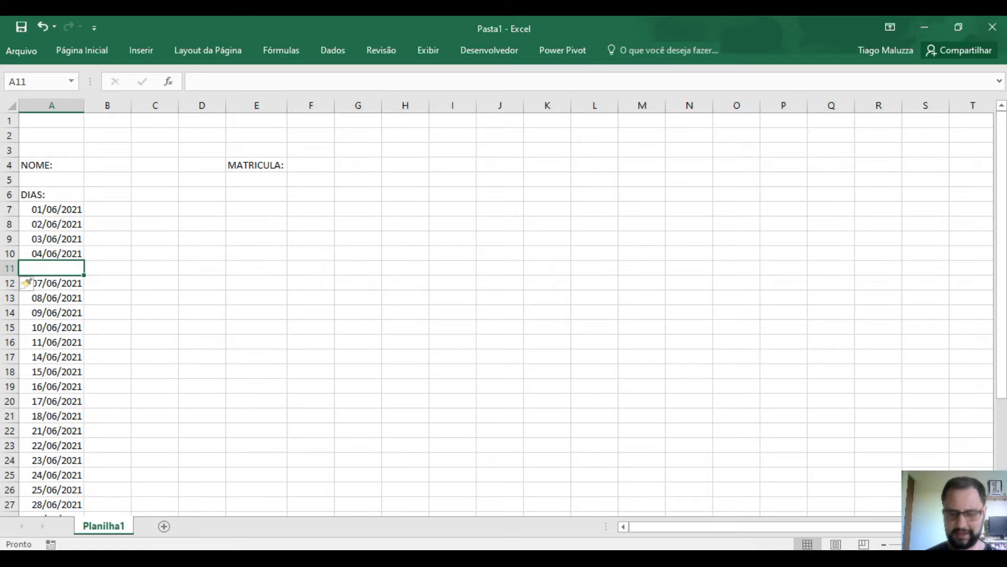
pyautogui.write('05/06/2')
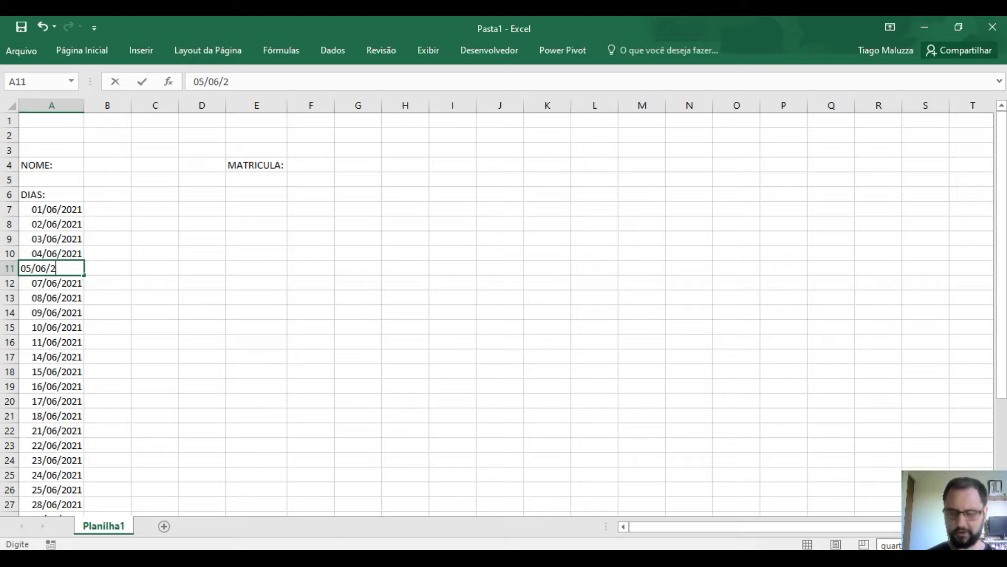
pyautogui.write('021')
pyautogui.press('Return')
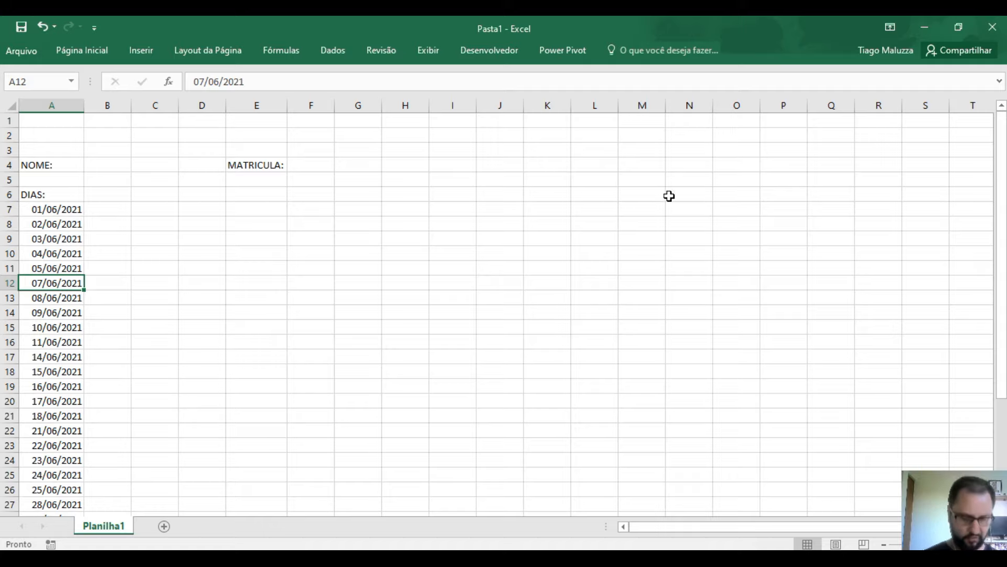
pyautogui.hotkey('ctrl', 'z')
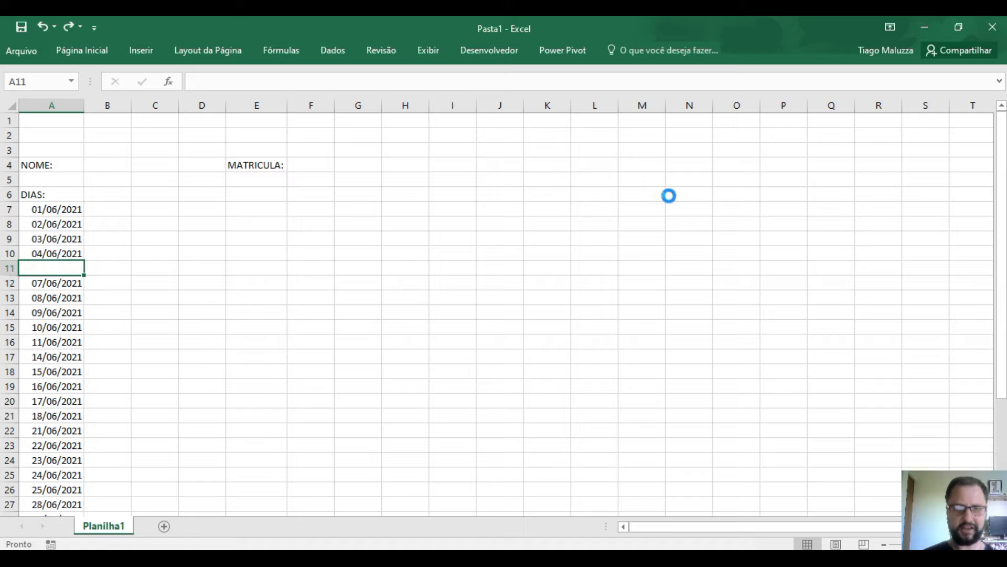
pyautogui.hotkey('ctrl', 'z')
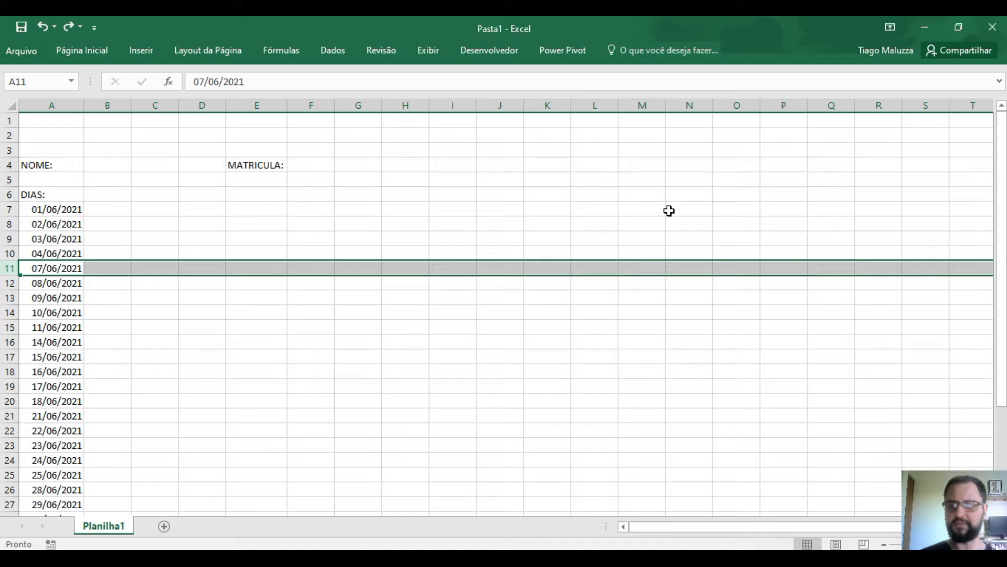
pyautogui.click(210, 341)
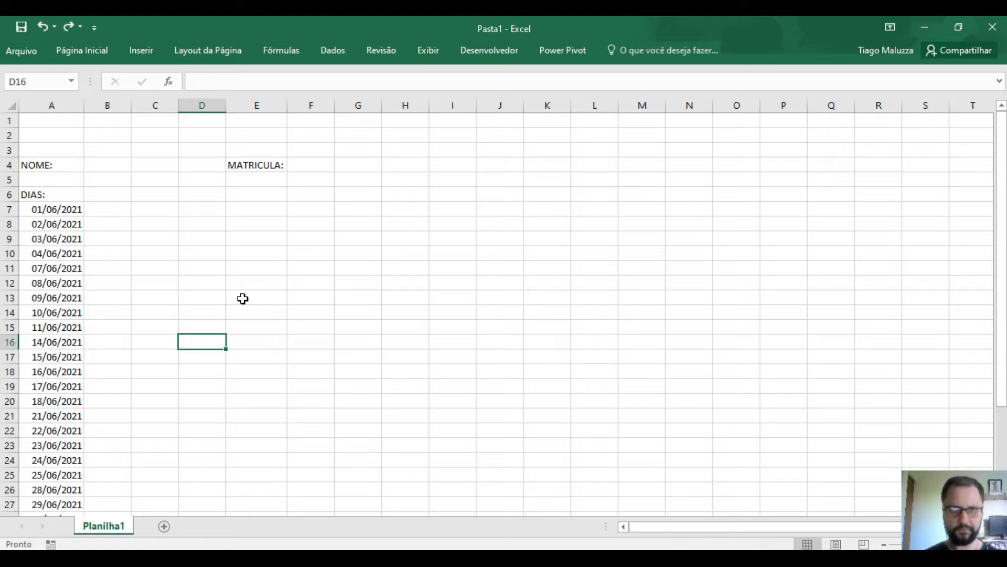
# - Enter the headings ENTRADA in B6 and SAIDA ALMOÇO in C6
pyautogui.click(123, 190)
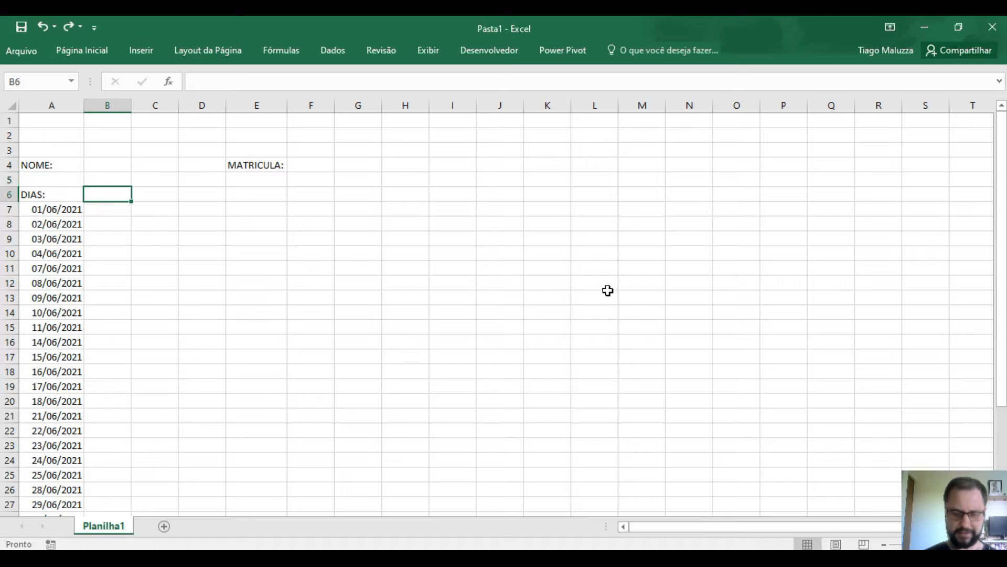
pyautogui.write('ENT')
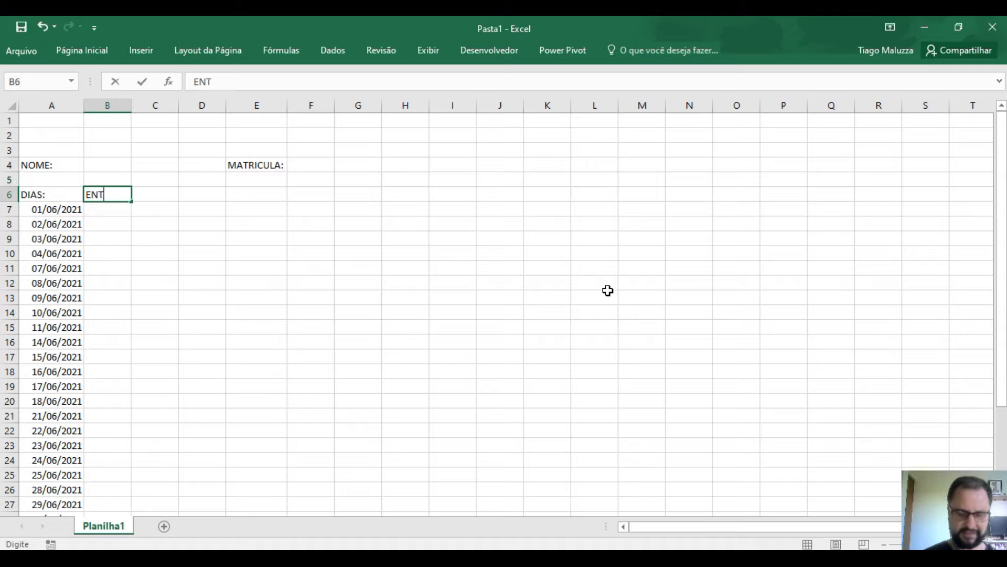
pyautogui.write('RADA')
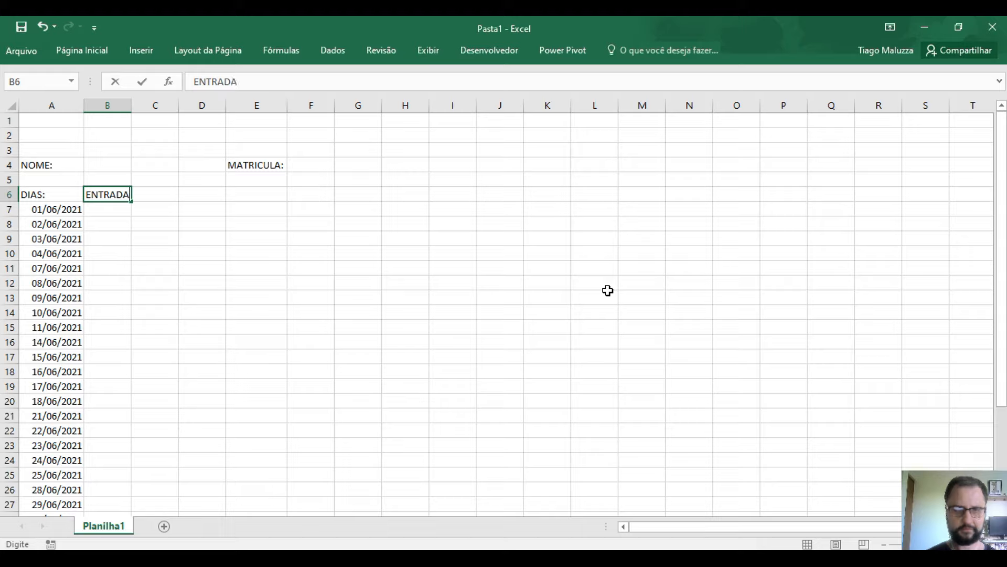
pyautogui.click(163, 194)
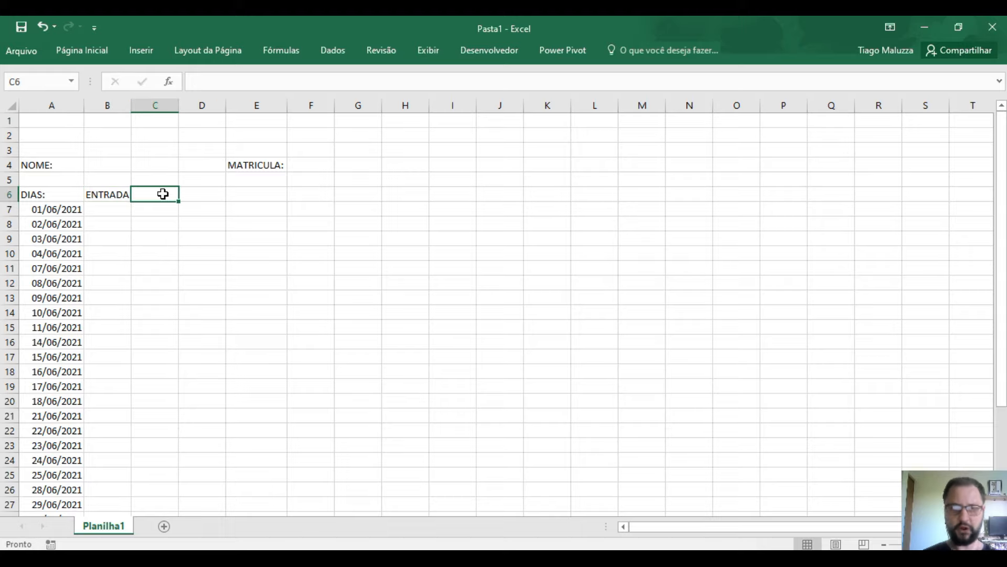
pyautogui.write('SAI')
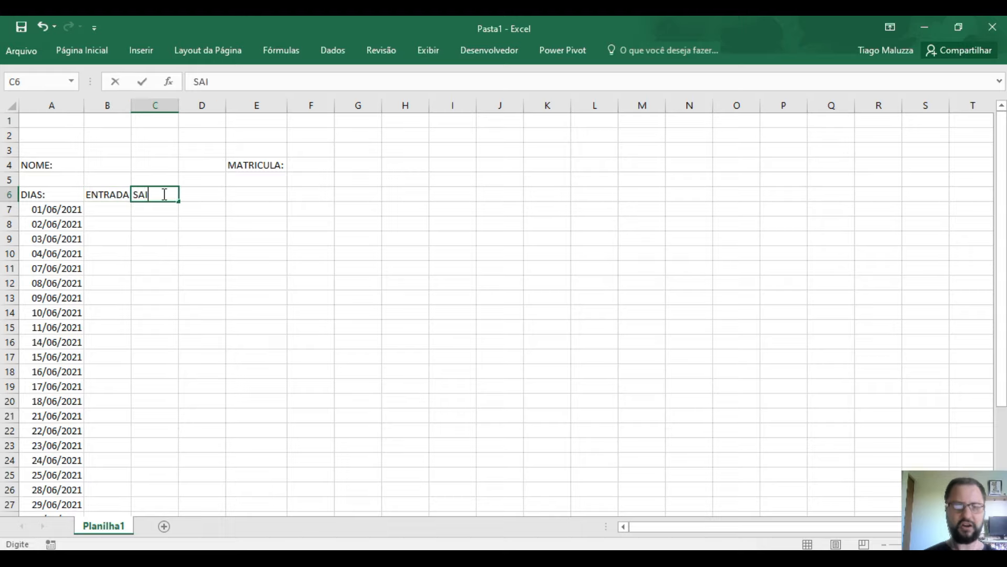
pyautogui.write('DA ALMOÇO')
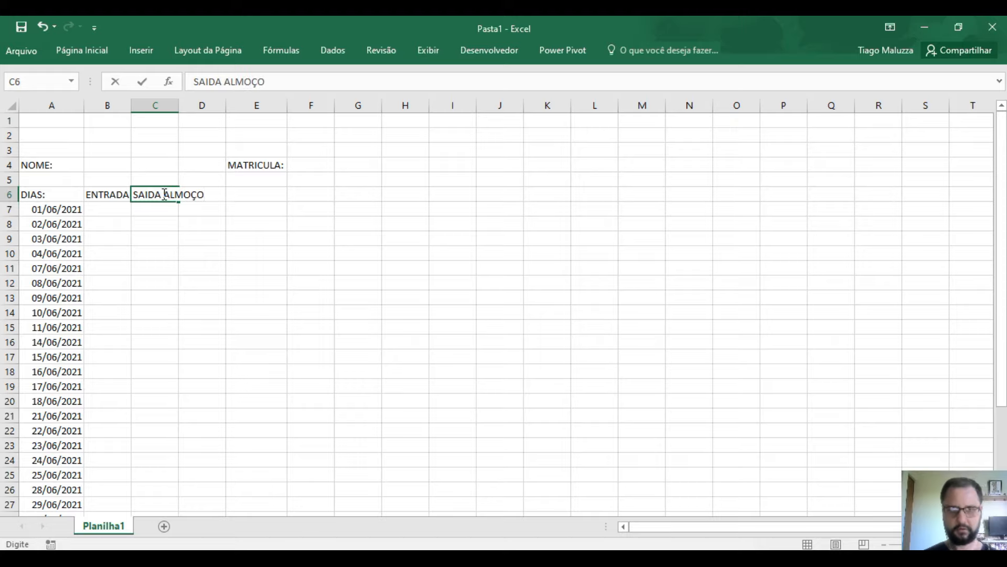
pyautogui.press('Tab')
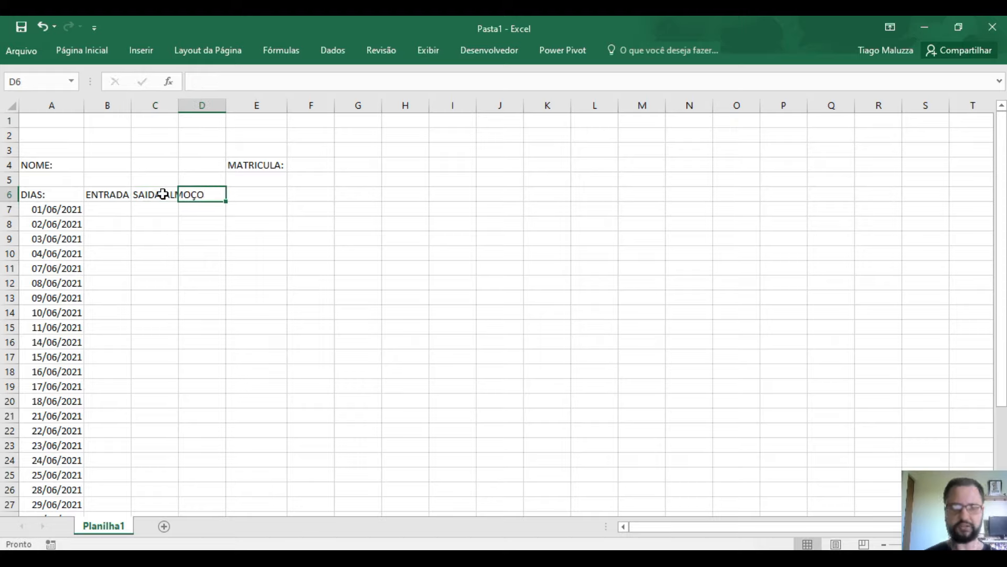
pyautogui.press('Right')
pyautogui.press('Down')
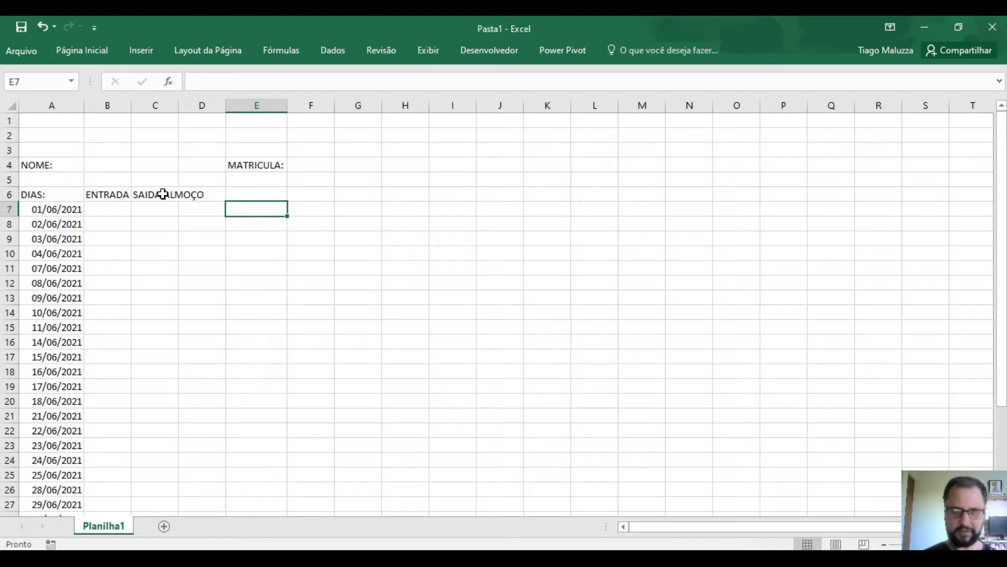
# - Enter VOLTA DO ALMOÇO in D6 and SAÍDA, with the accent, in E6
pyautogui.click(199, 194)
pyautogui.write('VOLT')
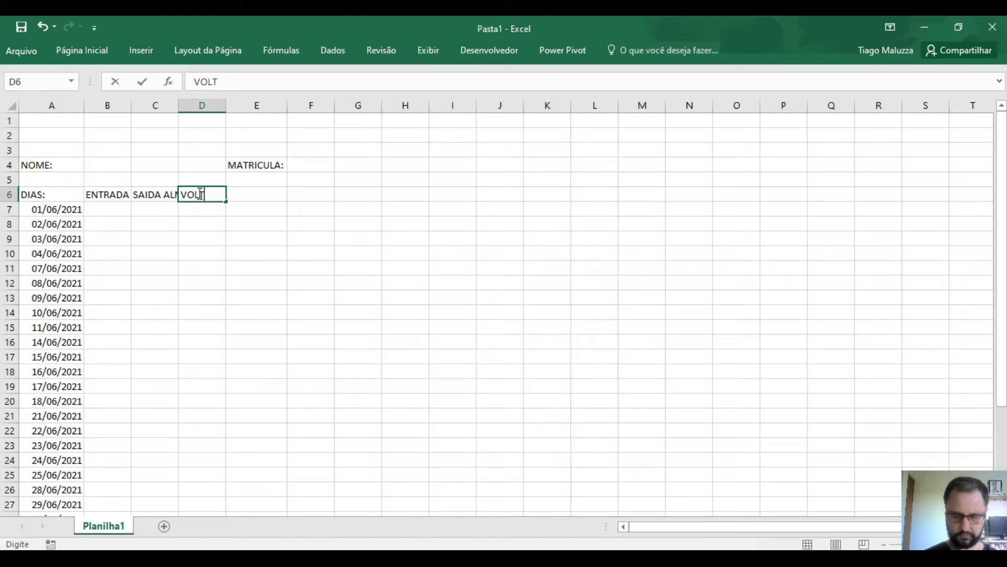
pyautogui.write('A DO ALMOÇO')
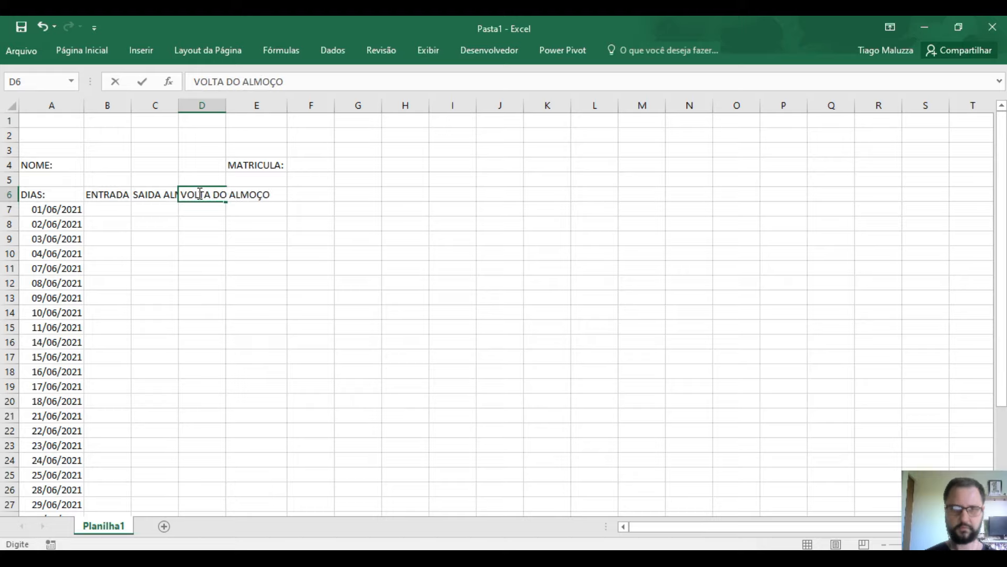
pyautogui.press('Tab')
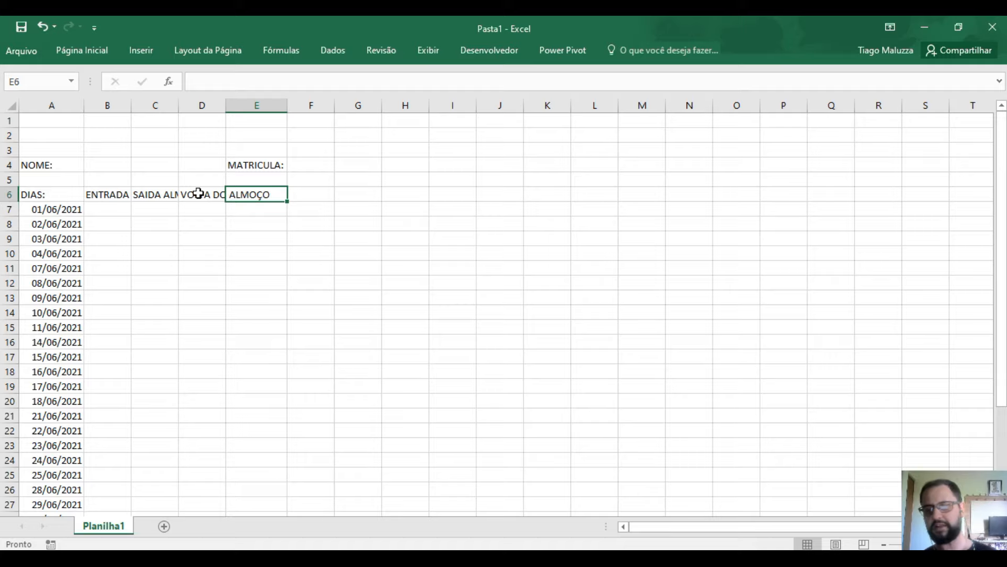
pyautogui.write('S')
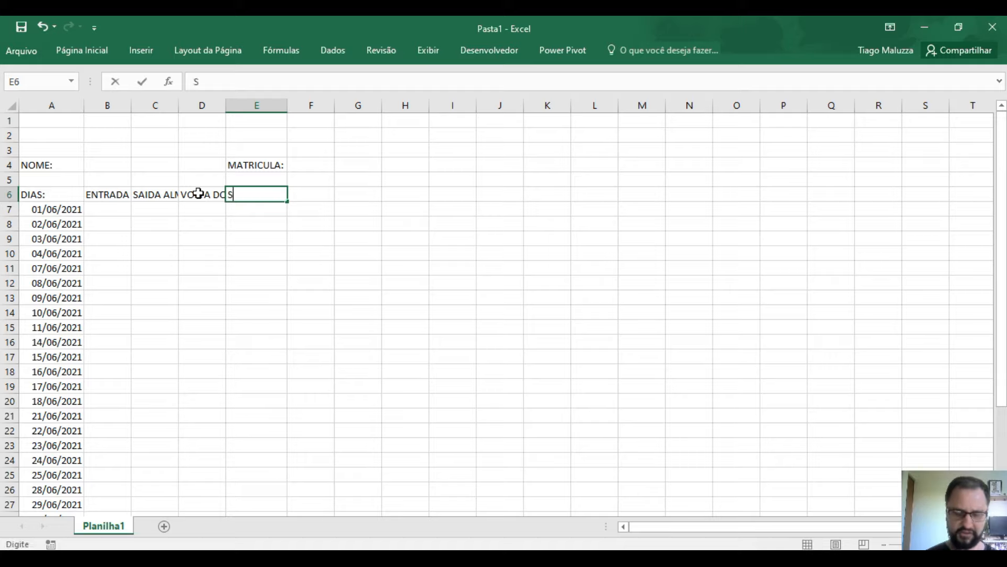
pyautogui.write('AIDA')
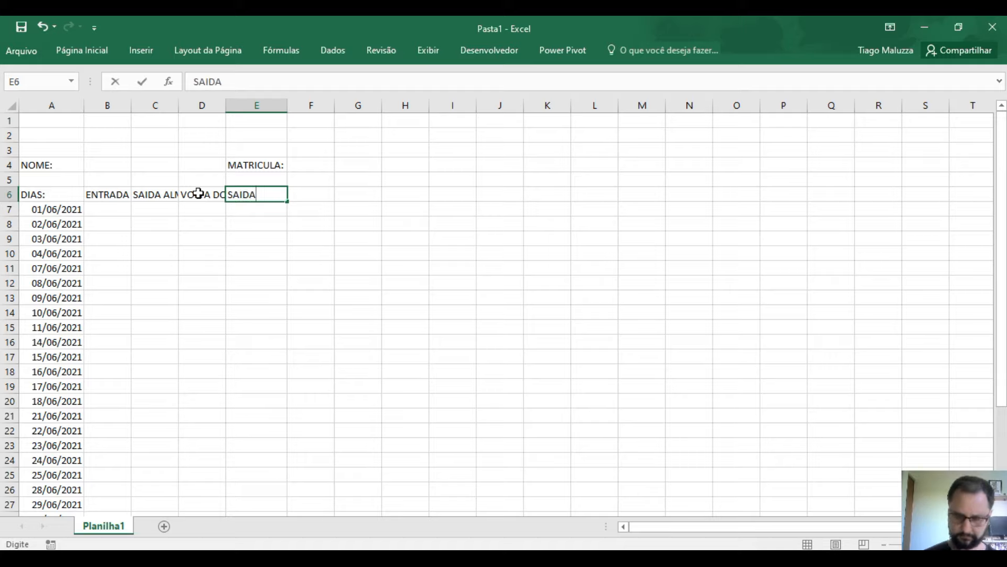
pyautogui.press('BackSpace')
pyautogui.press('BackSpace')
pyautogui.press('BackSpace')
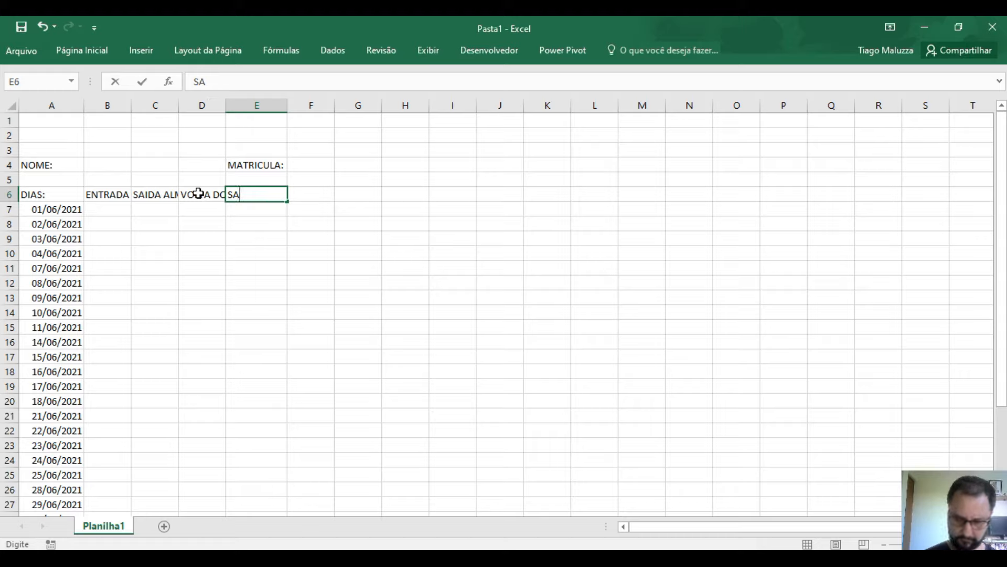
pyautogui.write('ÍDA')
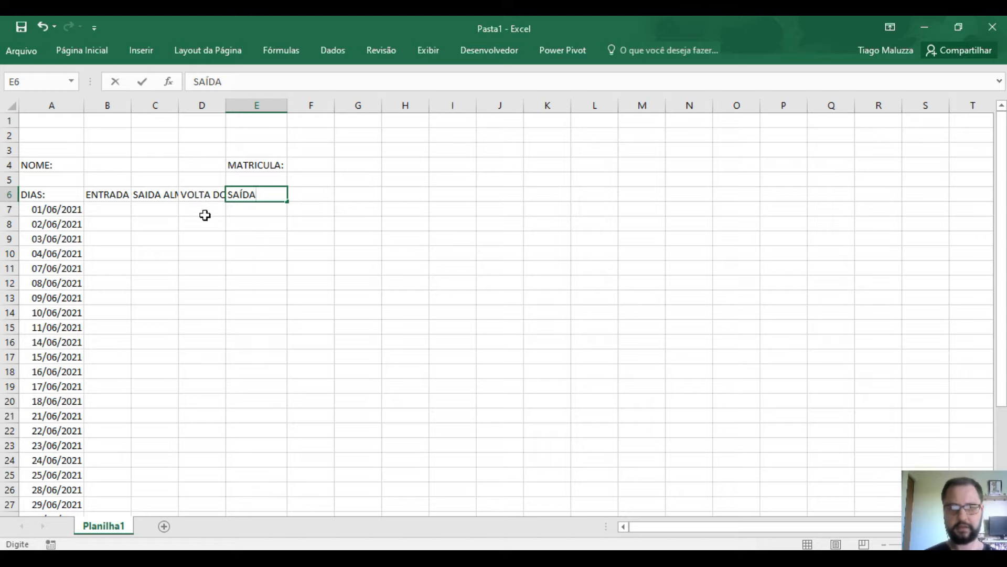
pyautogui.click(204, 220)
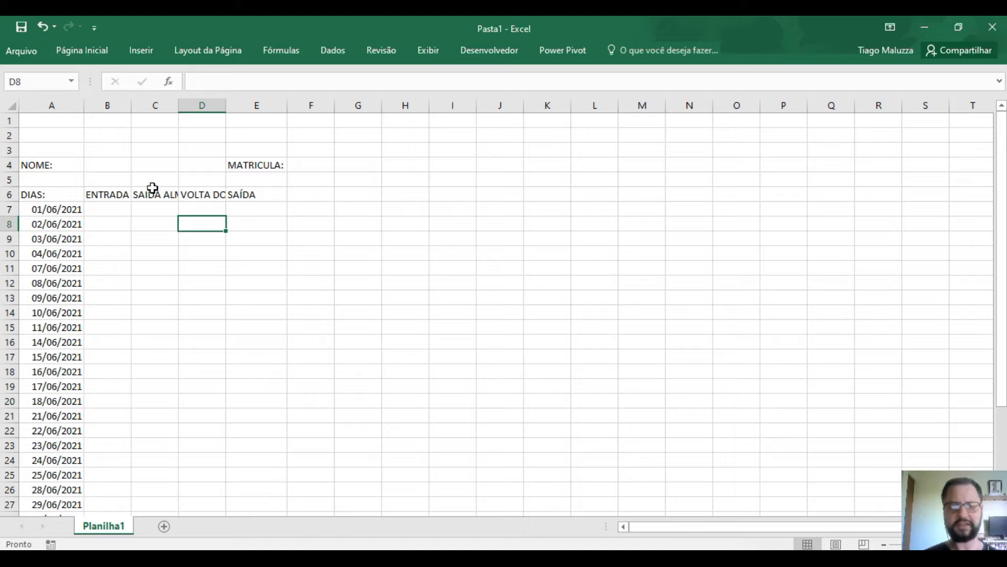
# - AutoFit columns B to E, then drag their borders wider so the time headings fit
pyautogui.click(114, 105)
pyautogui.moveTo(115, 106); pyautogui.dragTo(243, 107)
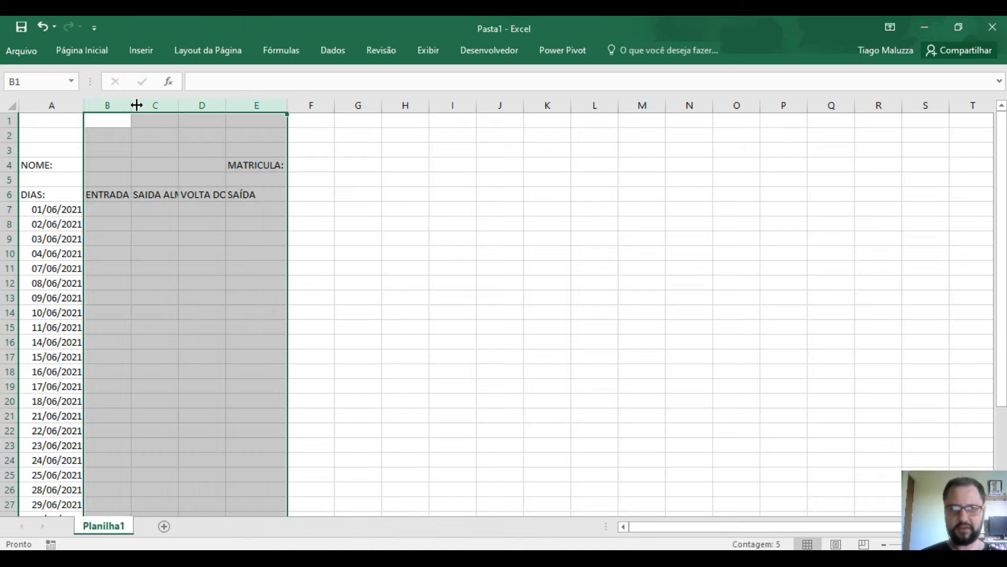
pyautogui.doubleClick(136, 103)
pyautogui.moveTo(137, 102); pyautogui.dragTo(163, 90)
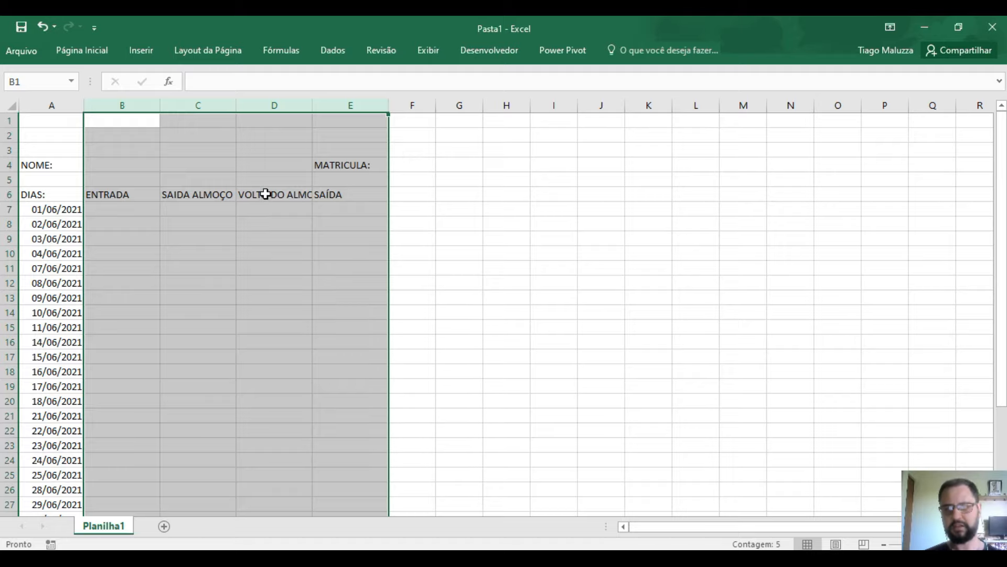
pyautogui.moveTo(317, 103); pyautogui.dragTo(266, 104)
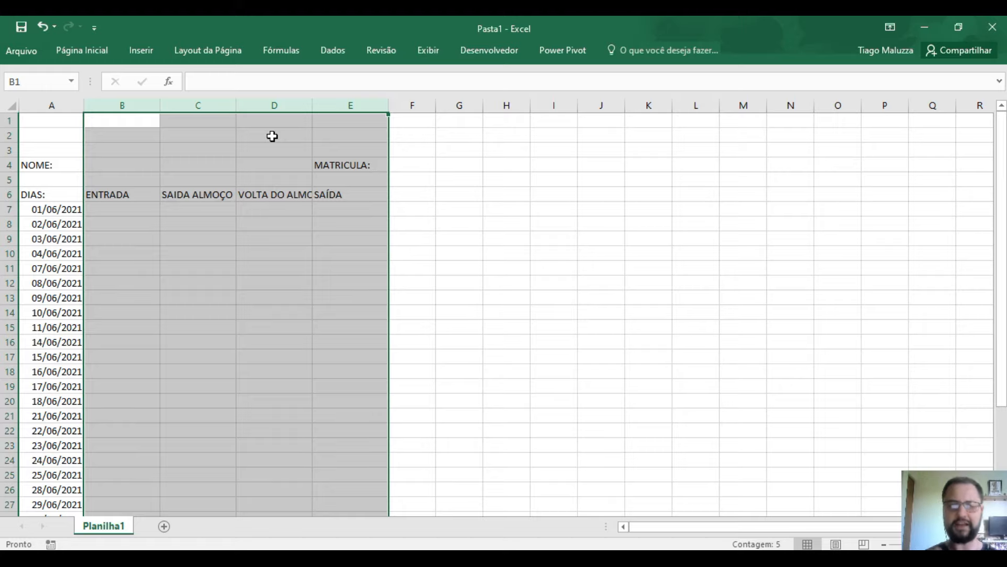
pyautogui.click(341, 239)
# - Give row 6 centred, middle-aligned, wrapped headings so VOLTA DO ALMOÇO spans two lines
pyautogui.moveTo(10, 196); pyautogui.dragTo(11, 195)
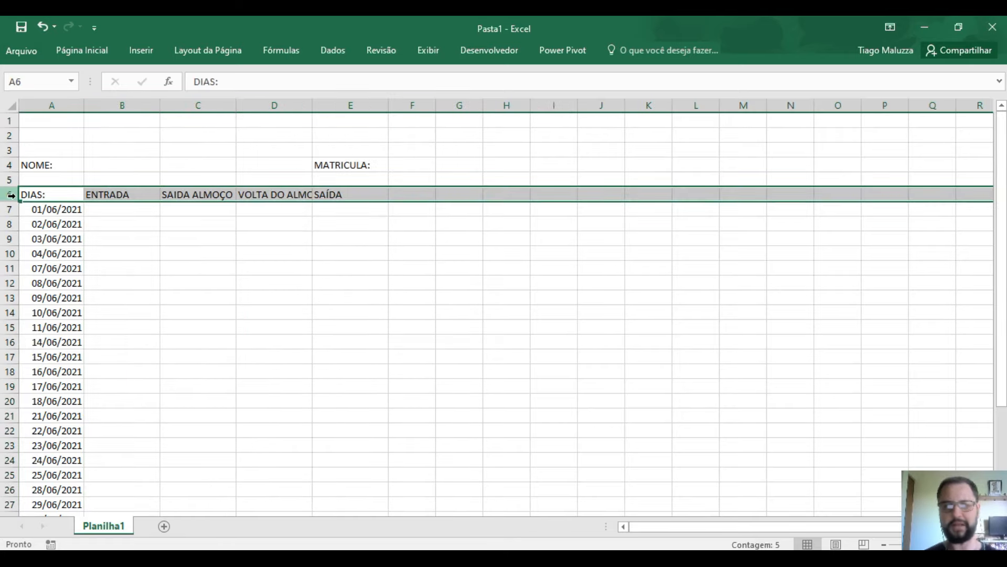
pyautogui.click(94, 52)
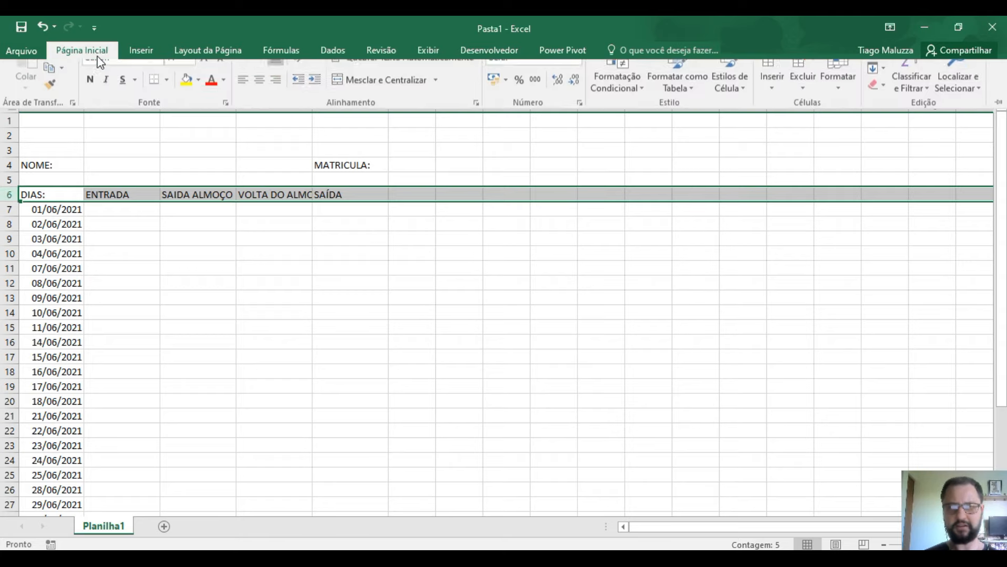
pyautogui.click(259, 99)
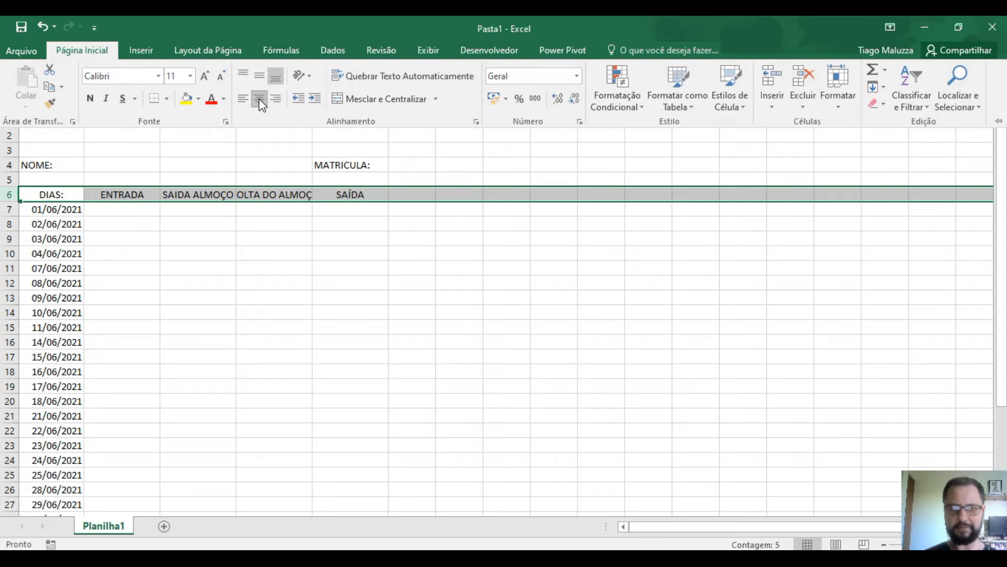
pyautogui.click(354, 77)
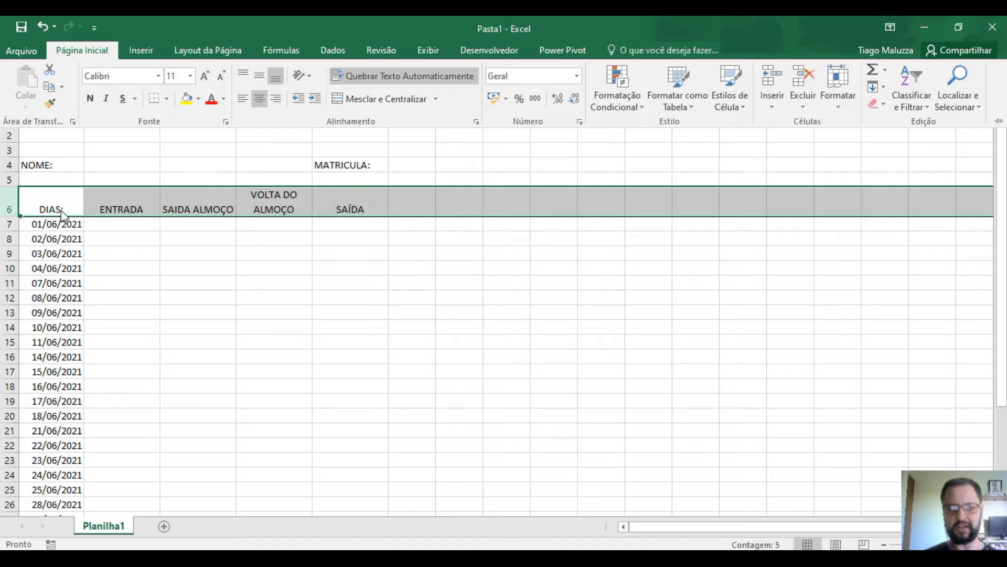
pyautogui.click(261, 78)
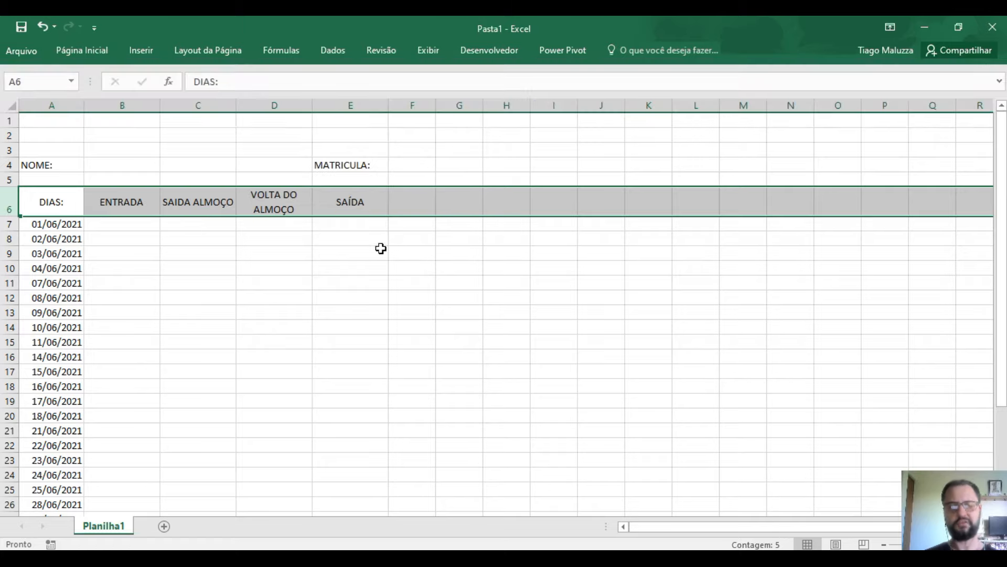
pyautogui.click(376, 254)
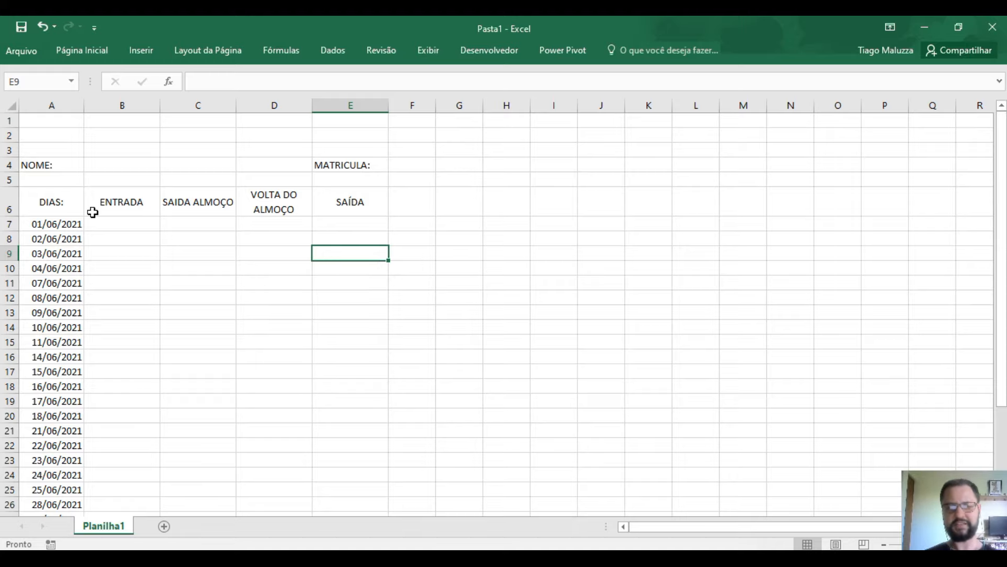
pyautogui.click(74, 200)
pyautogui.click(99, 203)
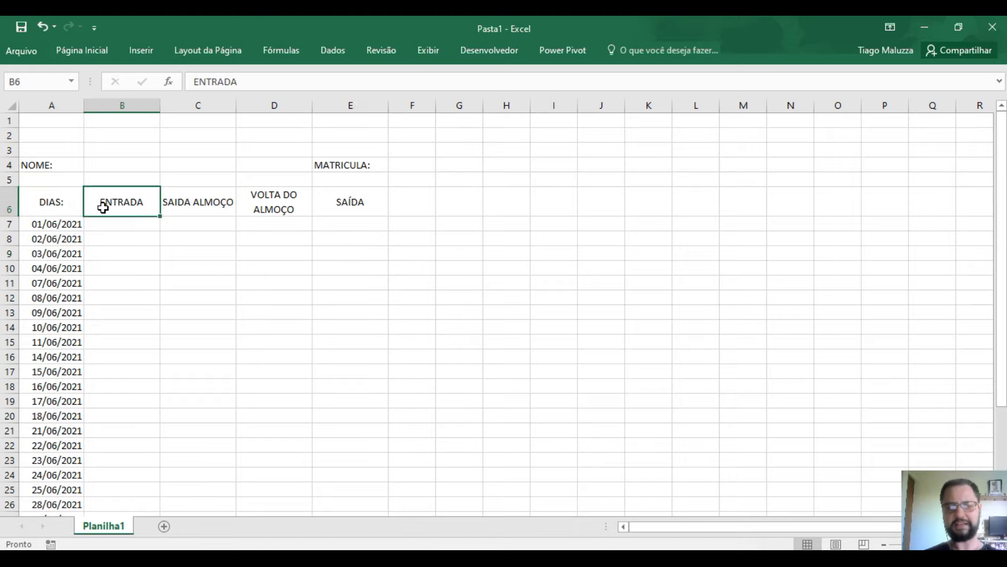
# - Type HORAS TRABALHADAS in F6 and narrow column F so it wraps to two lines
pyautogui.click(190, 203)
pyautogui.click(295, 194)
pyautogui.click(337, 198)
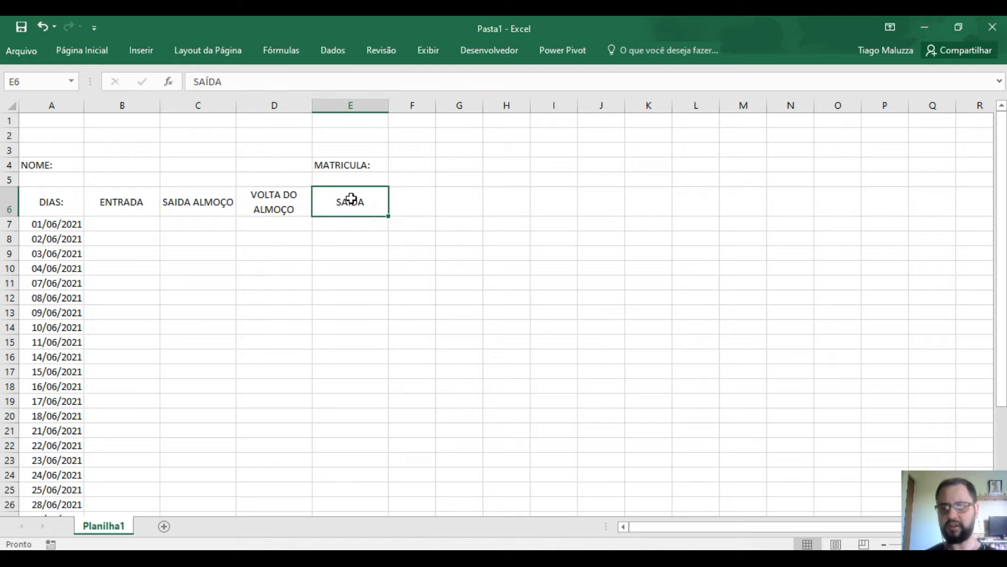
pyautogui.press('Right')
pyautogui.moveTo(435, 105); pyautogui.dragTo(469, 136)
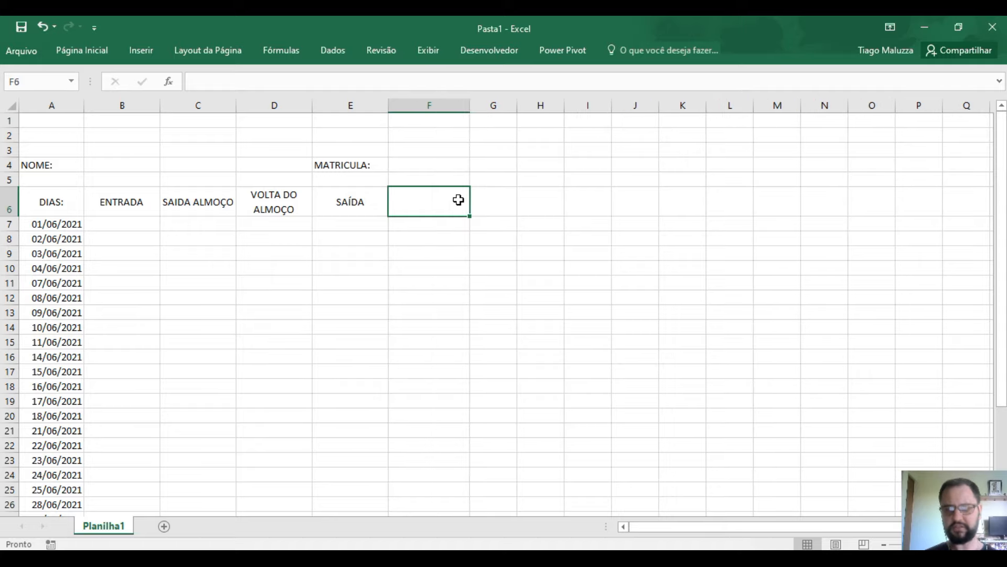
pyautogui.write('H')
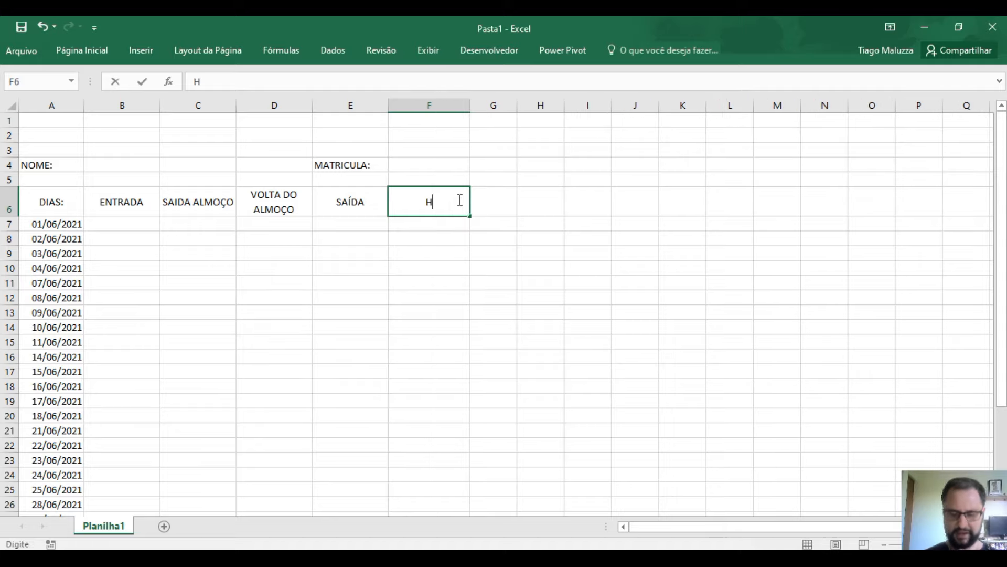
pyautogui.write('O')
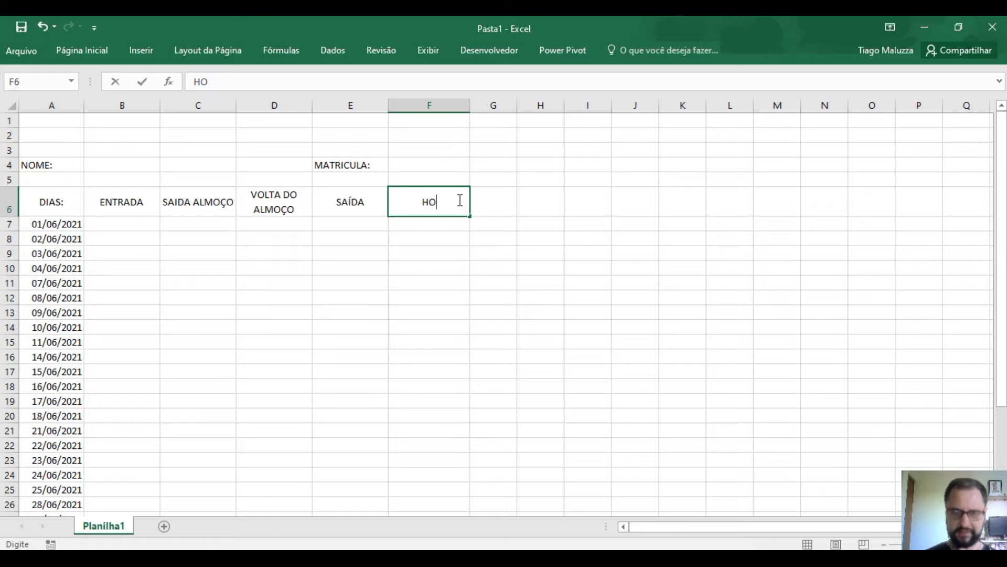
pyautogui.write('RAS T')
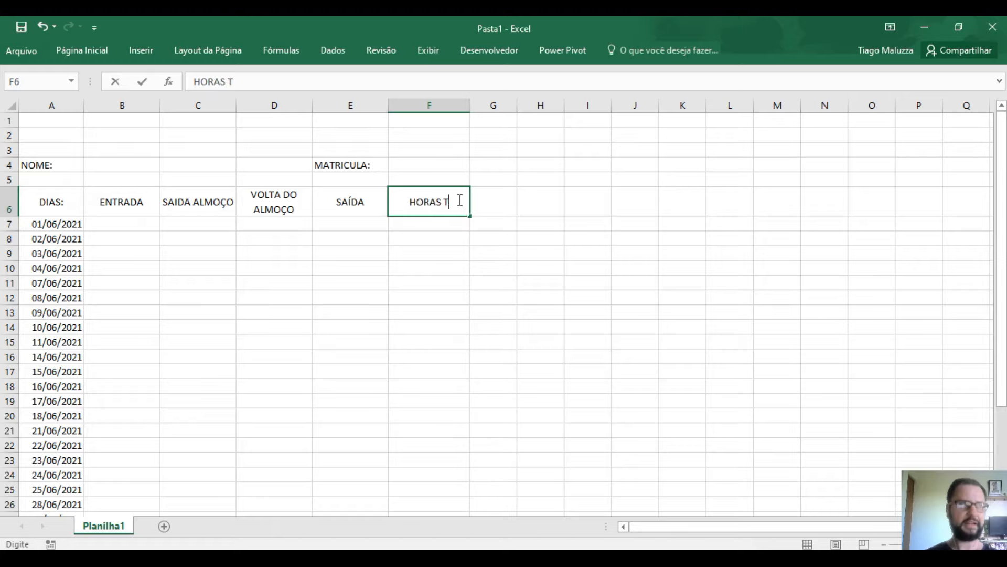
pyautogui.write('RABALHADAS')
pyautogui.click(439, 237)
pyautogui.moveTo(472, 105); pyautogui.dragTo(466, 105)
# - Check the first date row's cells B7 to F8, then undo the last change
pyautogui.click(332, 224)
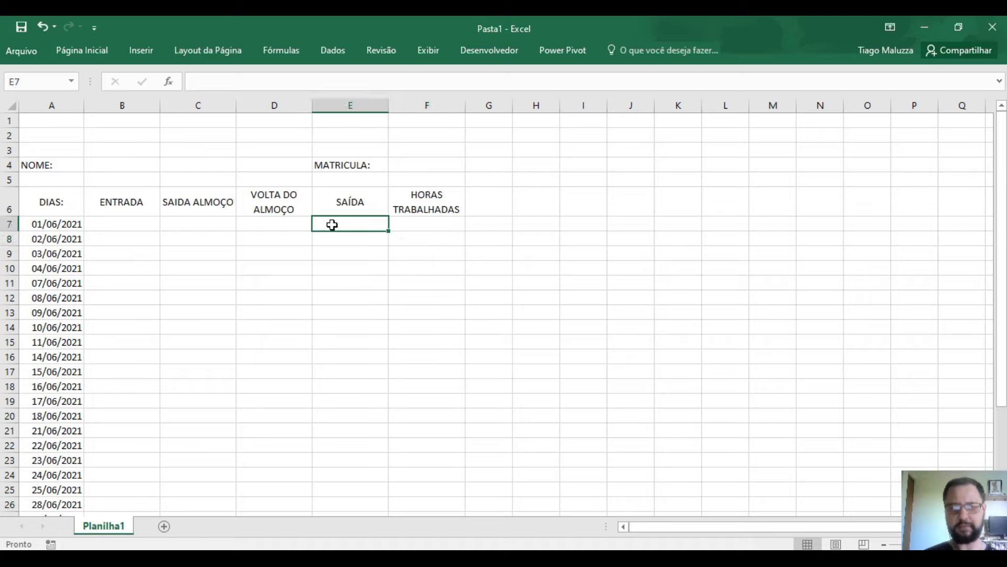
pyautogui.click(262, 221)
pyautogui.click(216, 228)
pyautogui.click(152, 218)
pyautogui.click(198, 220)
pyautogui.click(273, 225)
pyautogui.click(429, 226)
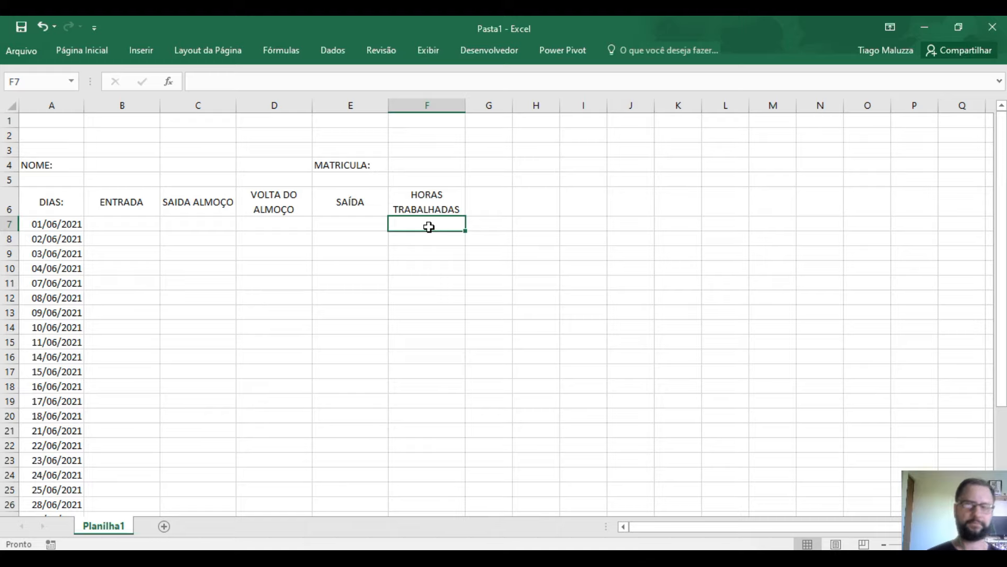
pyautogui.click(429, 241)
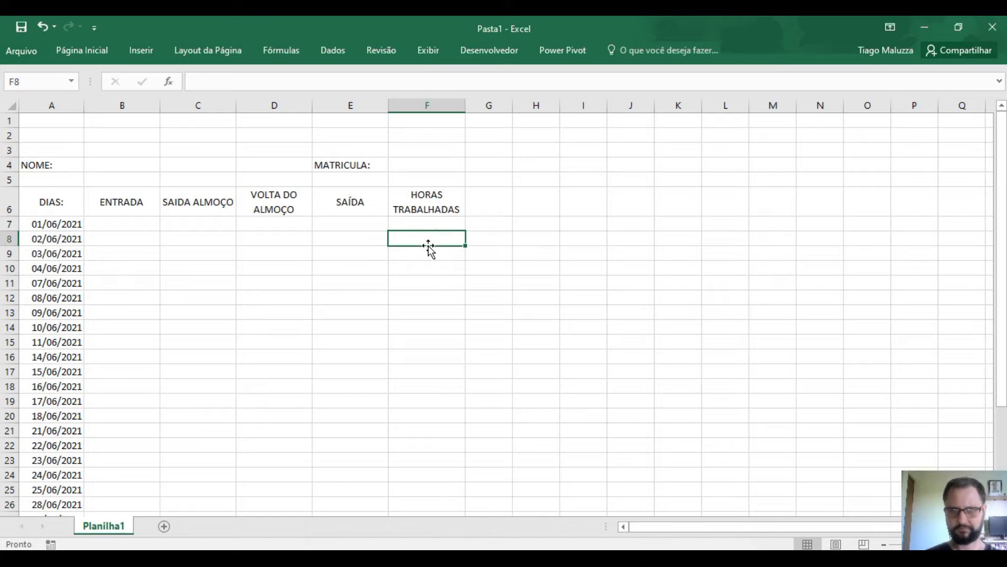
pyautogui.click(458, 207)
pyautogui.hotkey('ctrl', 'z')
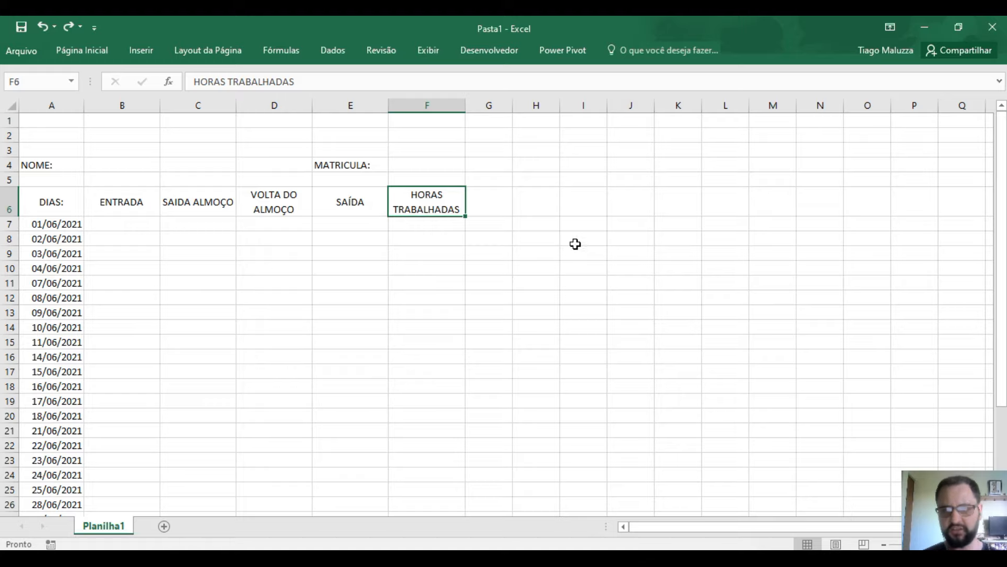
# - Type SALDO HORAS in G6 and widen column G to fit it on one line
pyautogui.click(489, 202)
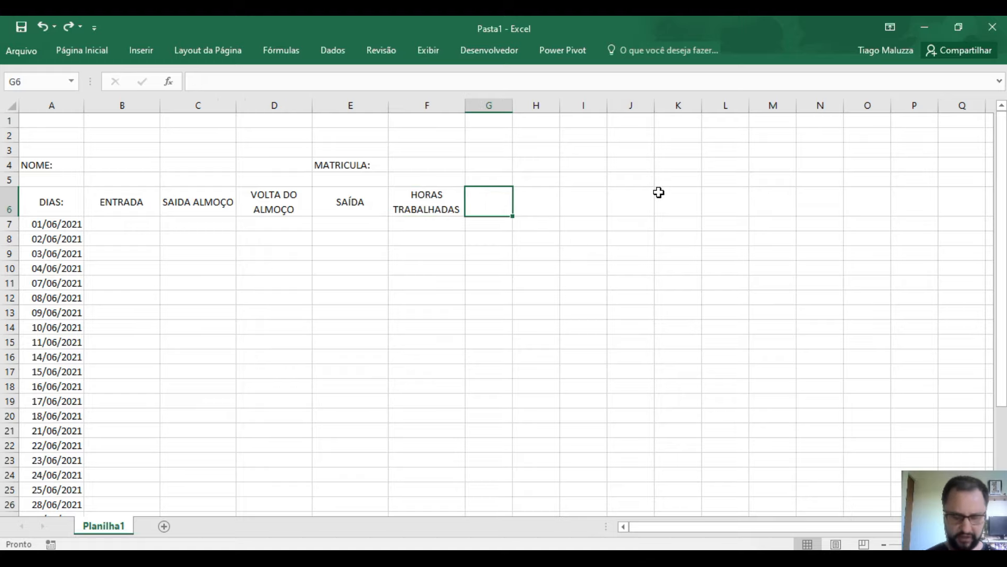
pyautogui.write('SALDO HORAS')
pyautogui.click(563, 285)
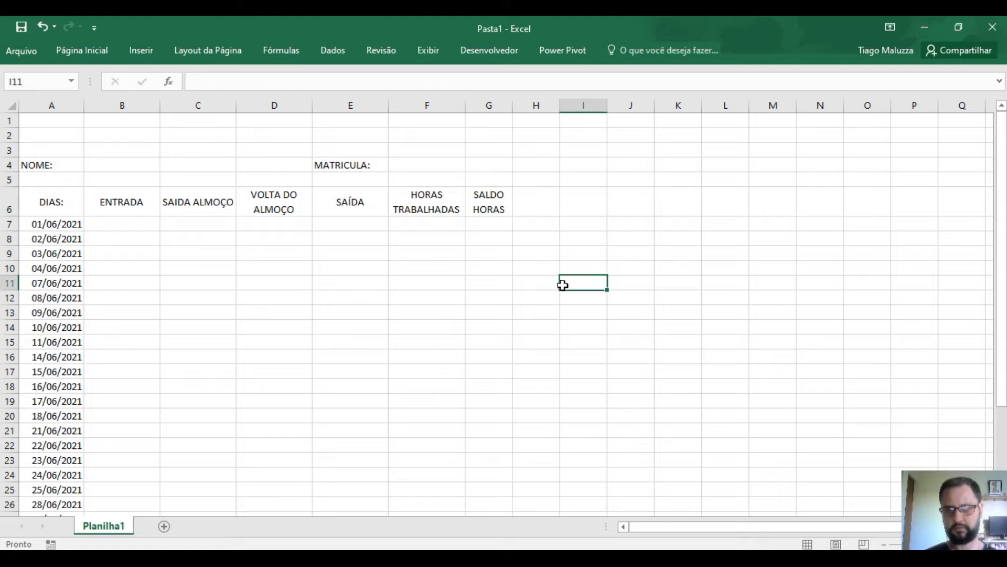
pyautogui.moveTo(513, 104); pyautogui.dragTo(549, 128)
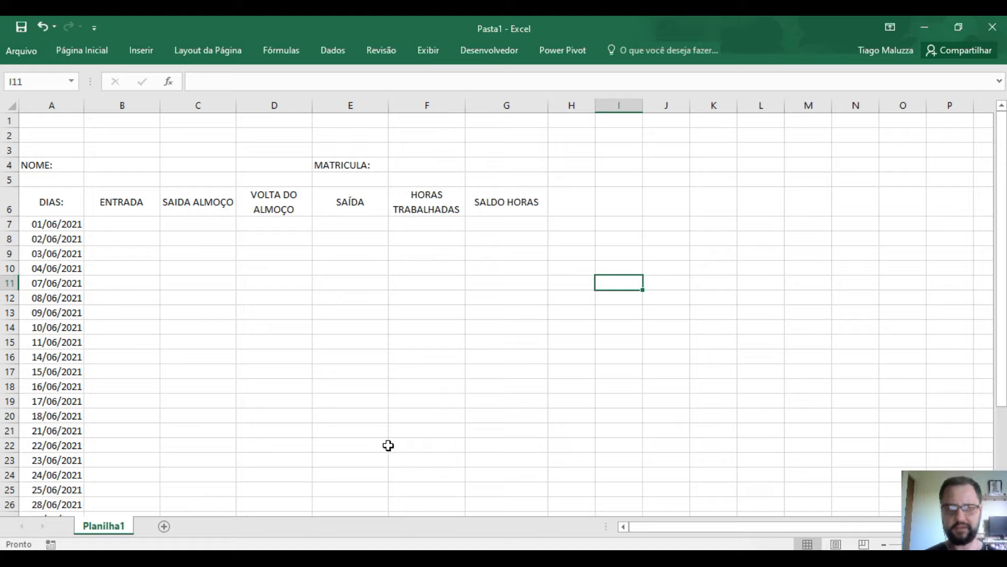
pyautogui.click(398, 343)
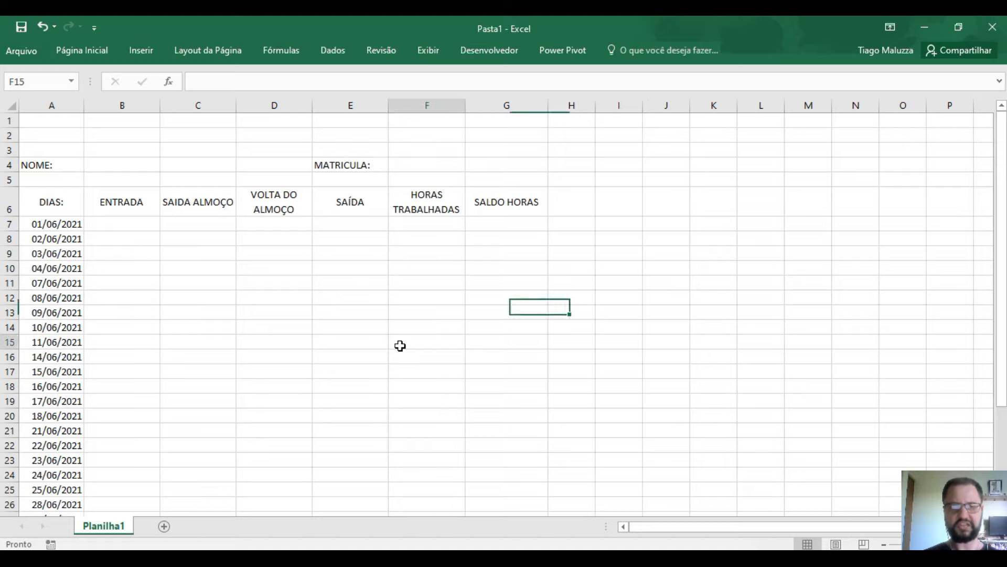
# - Review each row 6 heading from DIAS: to SALDO HORAS, ending on cell E7
pyautogui.click(78, 199)
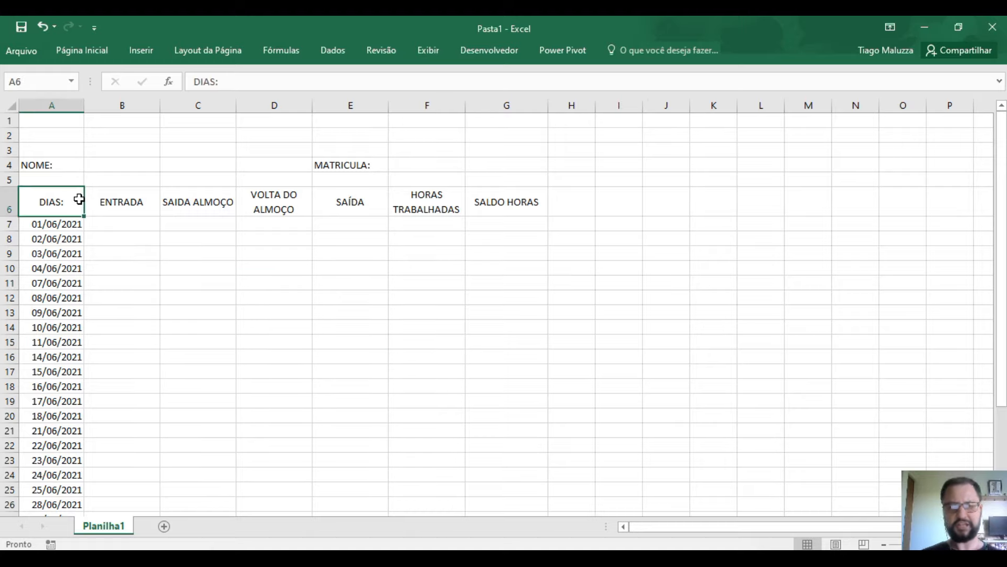
pyautogui.click(122, 198)
pyautogui.click(213, 199)
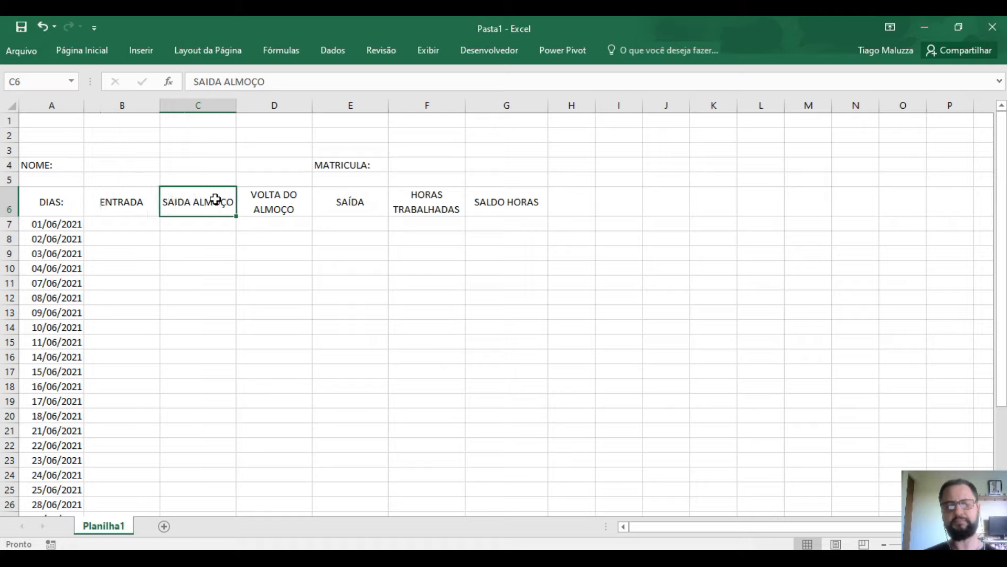
pyautogui.click(265, 194)
pyautogui.click(355, 199)
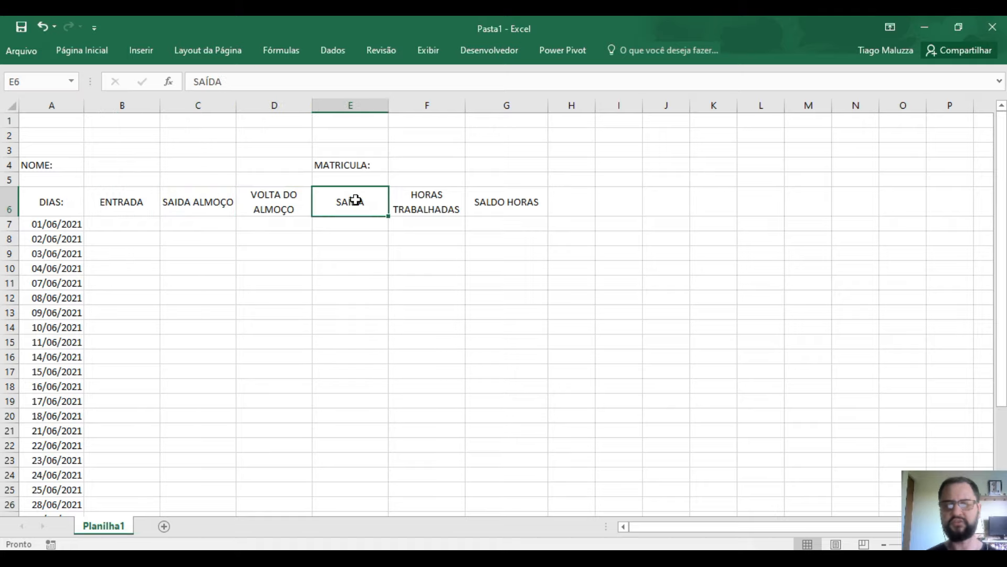
pyautogui.click(422, 200)
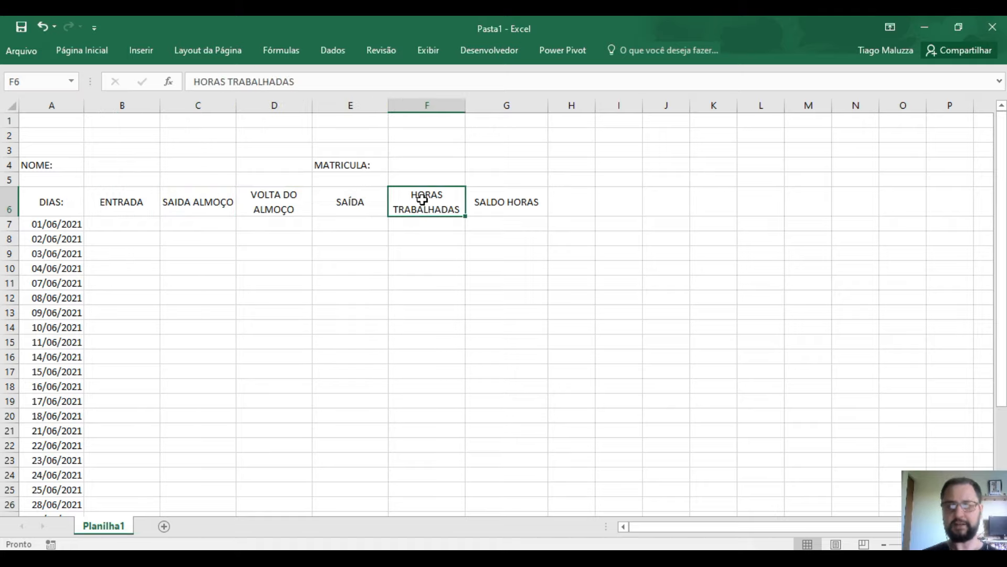
pyautogui.click(485, 205)
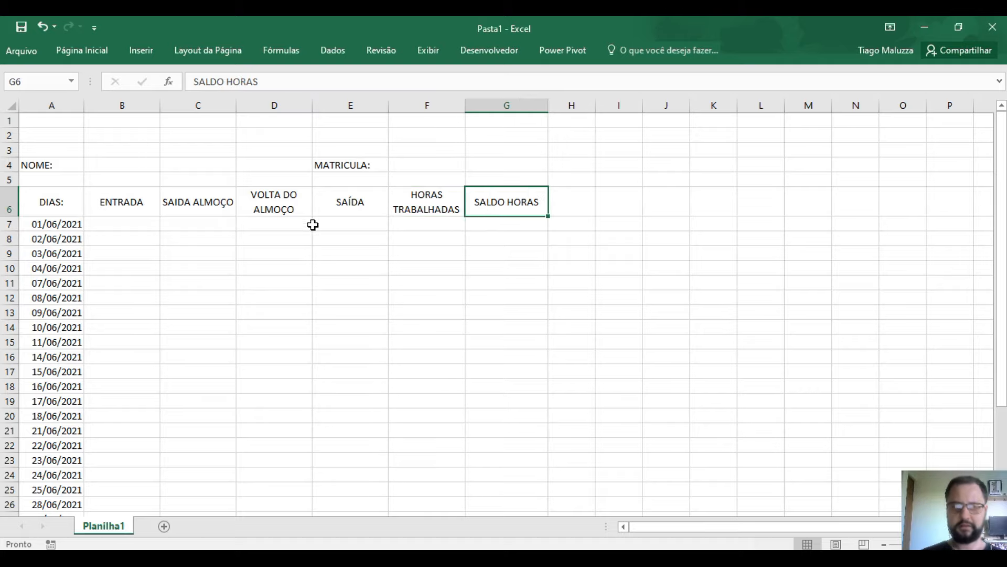
pyautogui.click(330, 221)
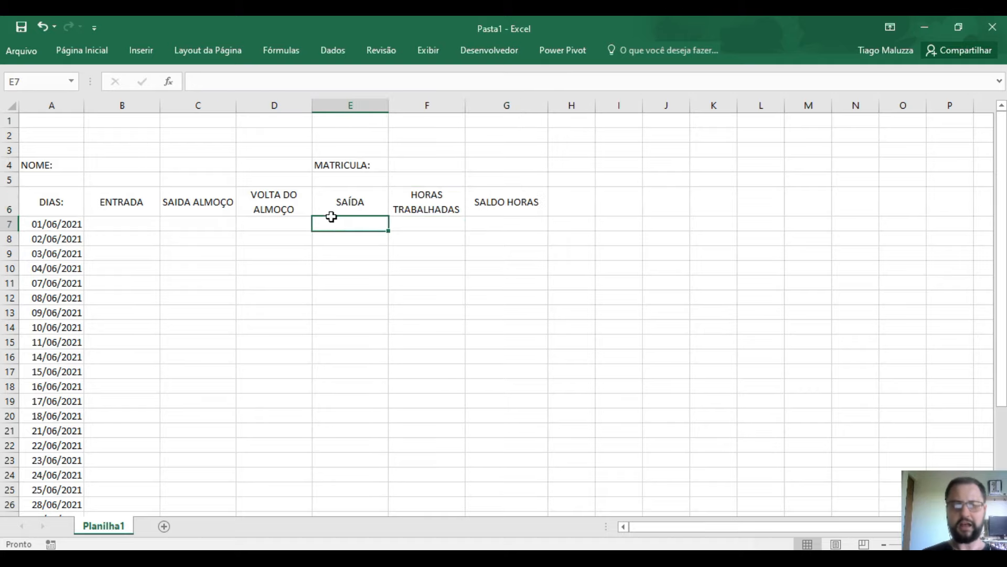
# - Enter 9:00, 13:00, 14:00 and 18:00 in B7:E7 for 01/06/2021
pyautogui.click(116, 224)
pyautogui.write('9:00')
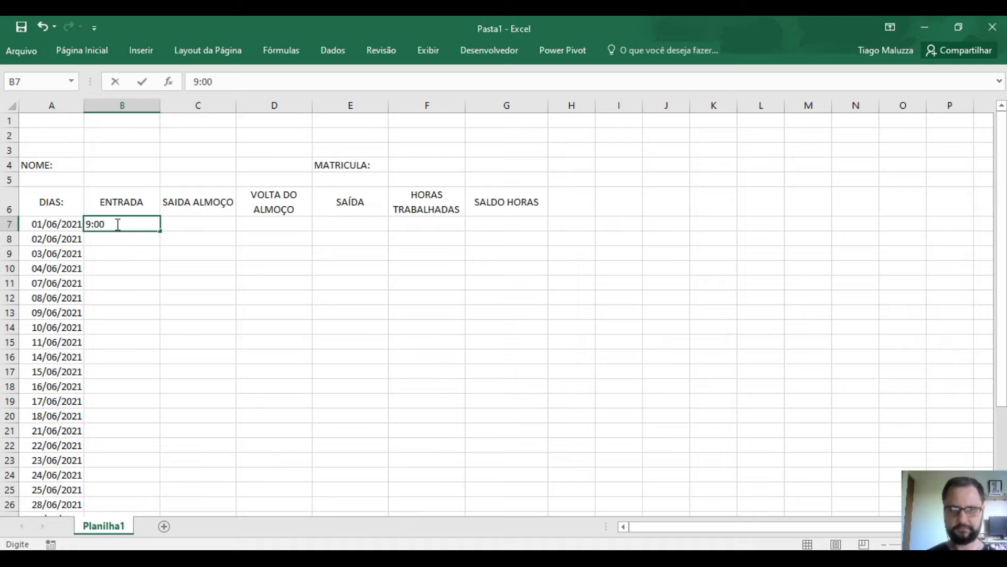
pyautogui.press('Tab')
pyautogui.write('13:00')
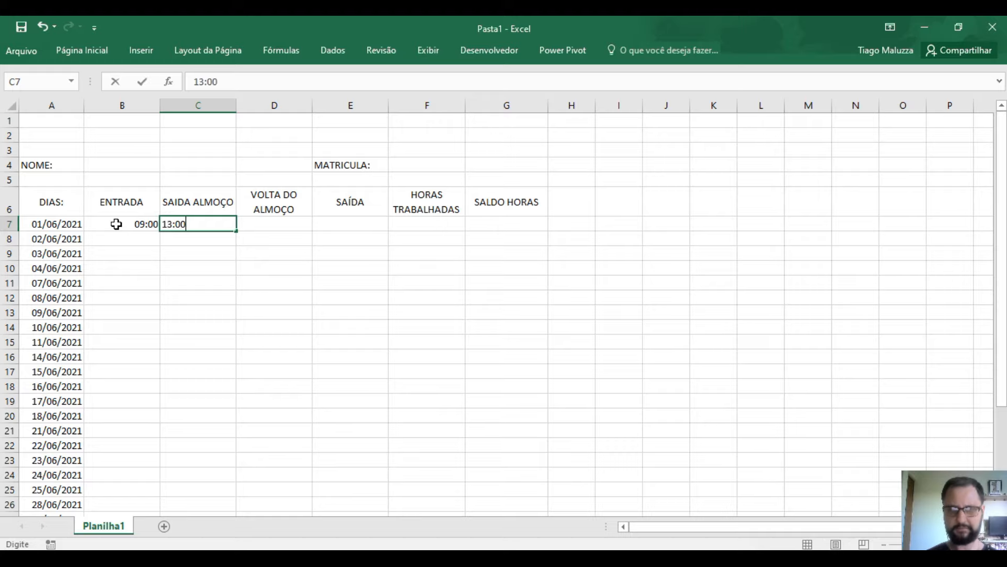
pyautogui.press('Tab')
pyautogui.write('14:00')
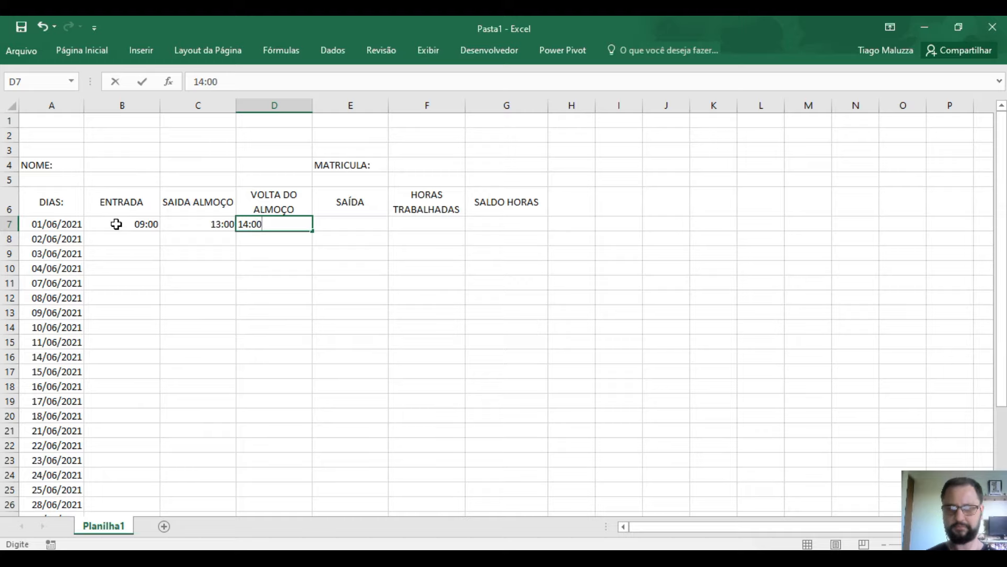
pyautogui.press('Tab')
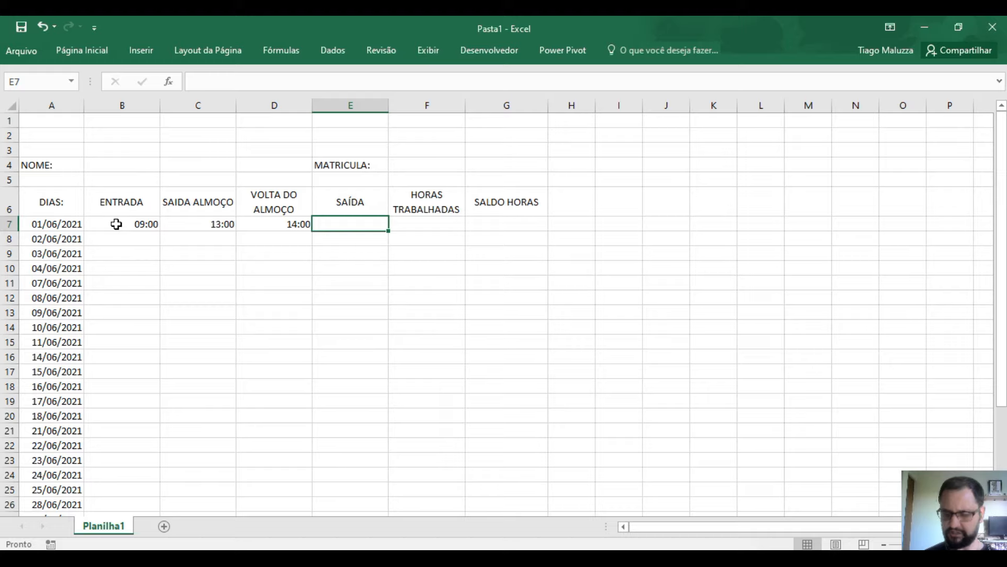
pyautogui.write('18:00')
pyautogui.press('Return')
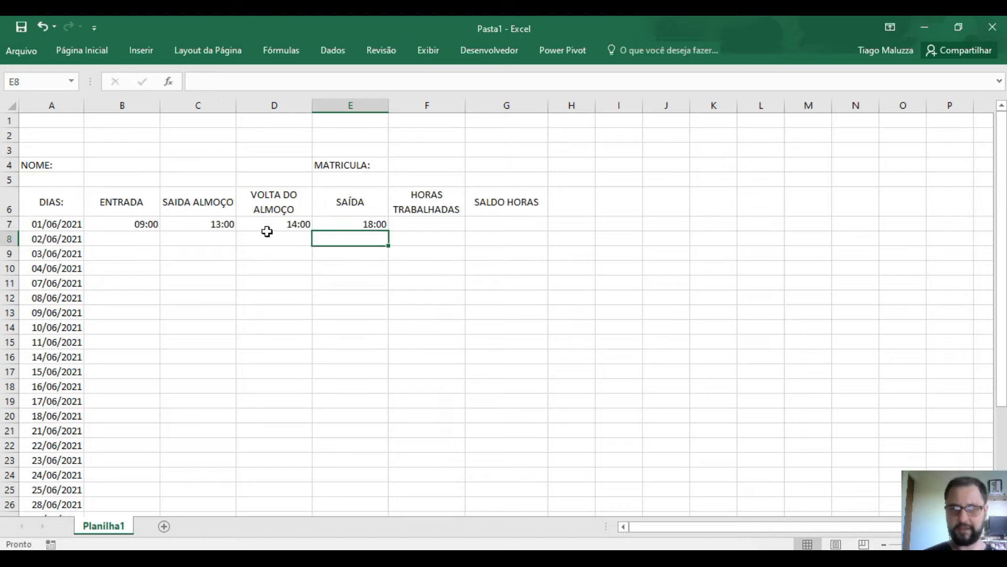
# - Test-enter 9:00 in E10, then delete it
pyautogui.moveTo(141, 227); pyautogui.dragTo(338, 223)
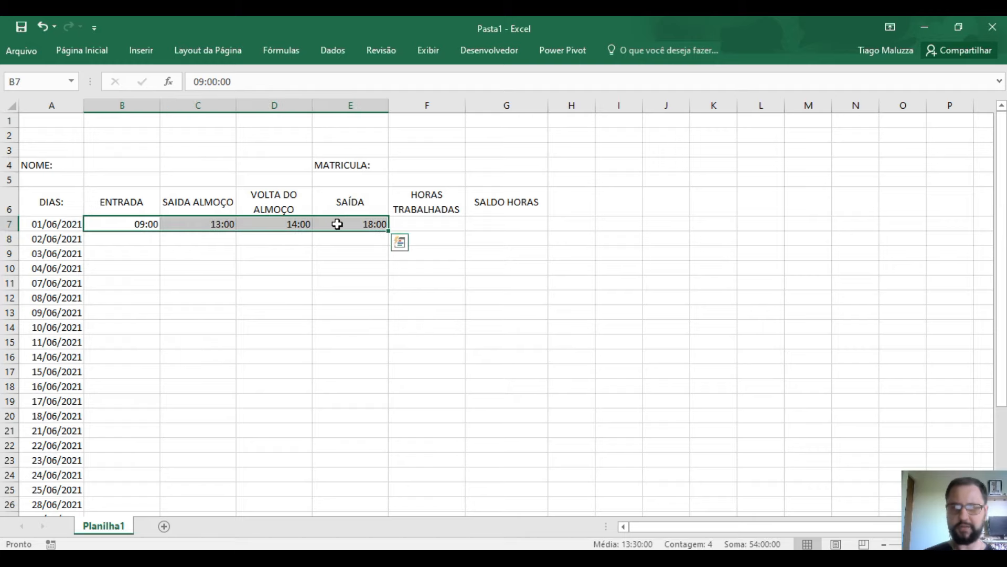
pyautogui.click(336, 265)
pyautogui.write('9:00')
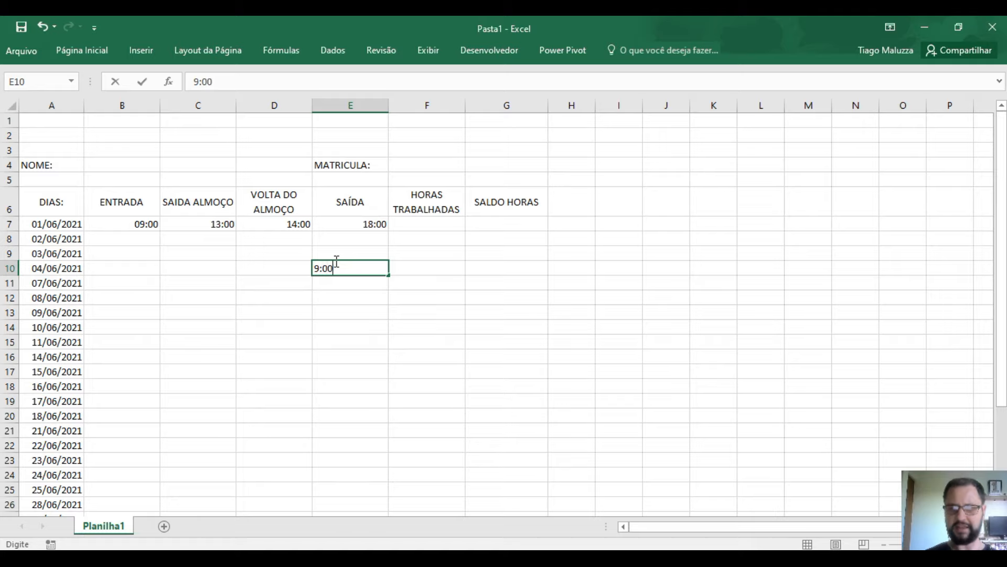
pyautogui.press('Return')
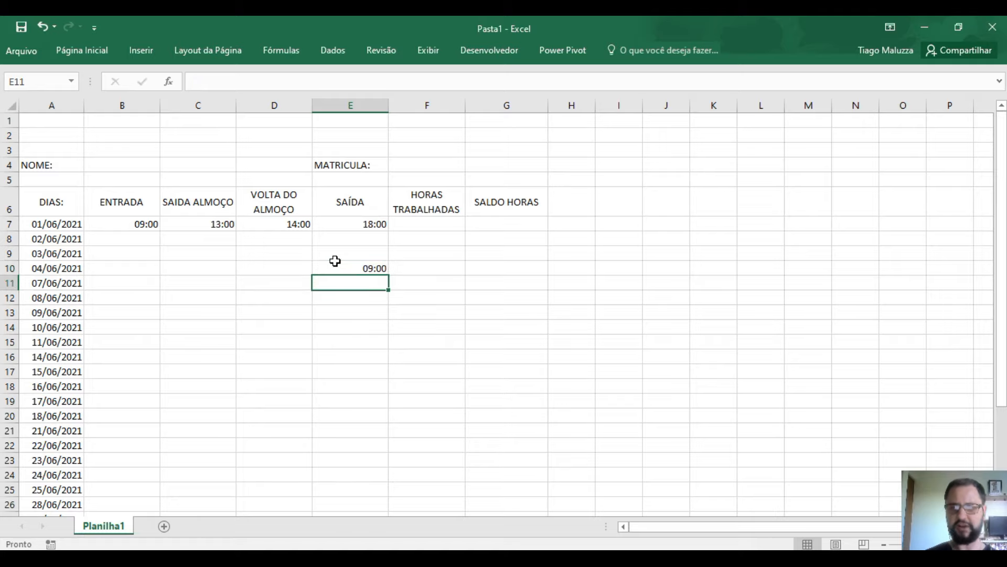
pyautogui.click(336, 265)
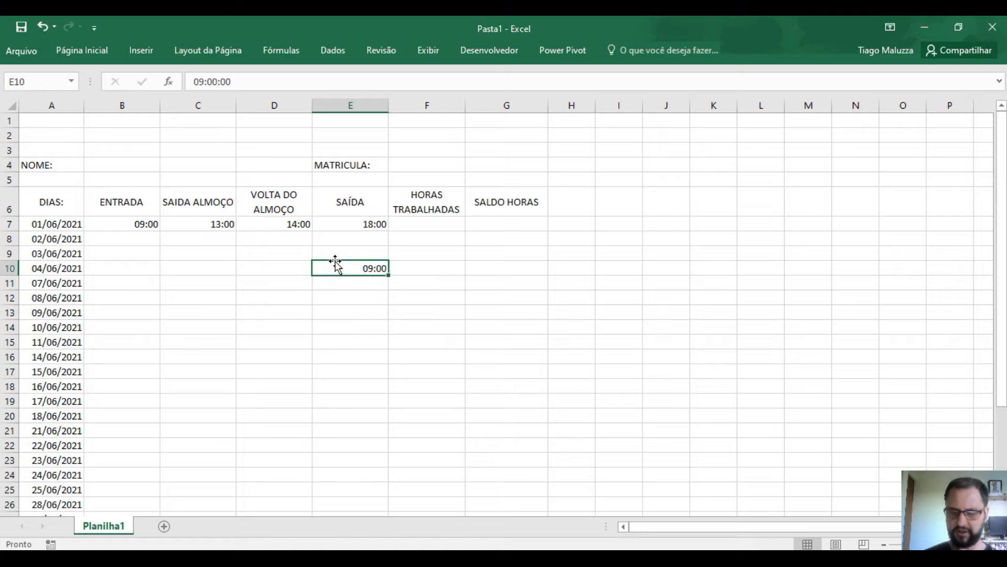
pyautogui.press('Delete')
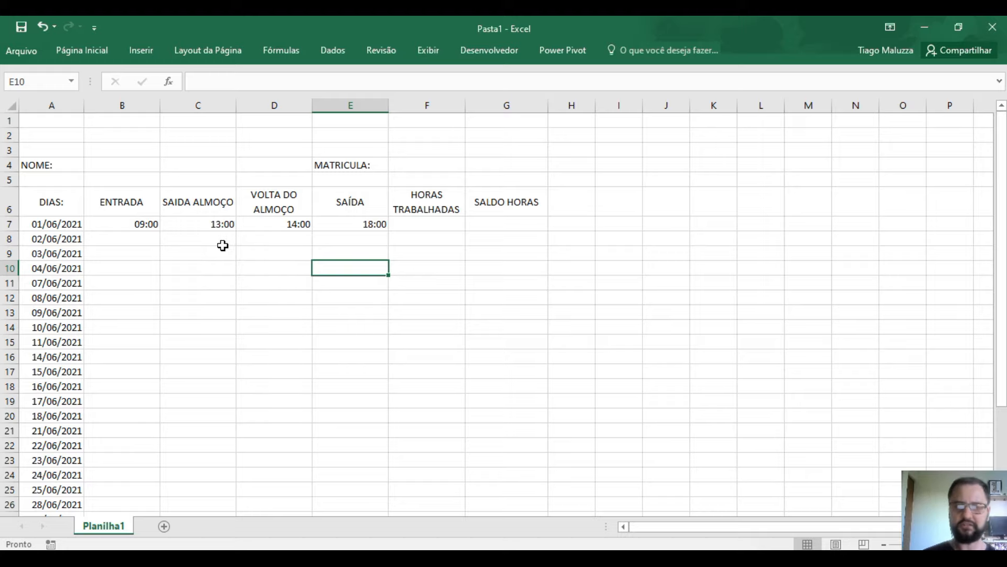
# - Apply the 13:30 Hora time format to the B7:G36 range via Formatar Células
pyautogui.click(137, 225)
pyautogui.moveTo(137, 225); pyautogui.dragTo(513, 503)
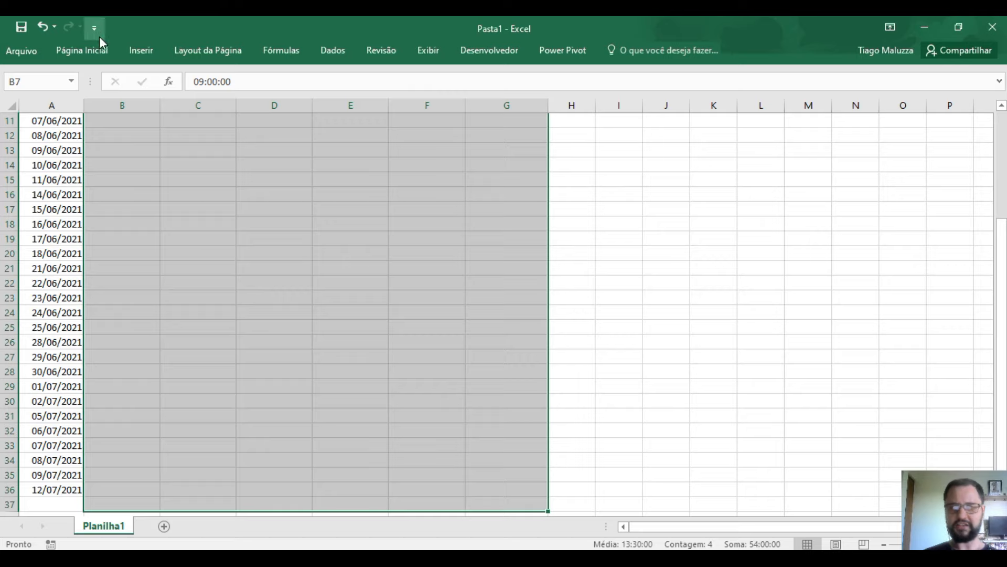
pyautogui.click(95, 52)
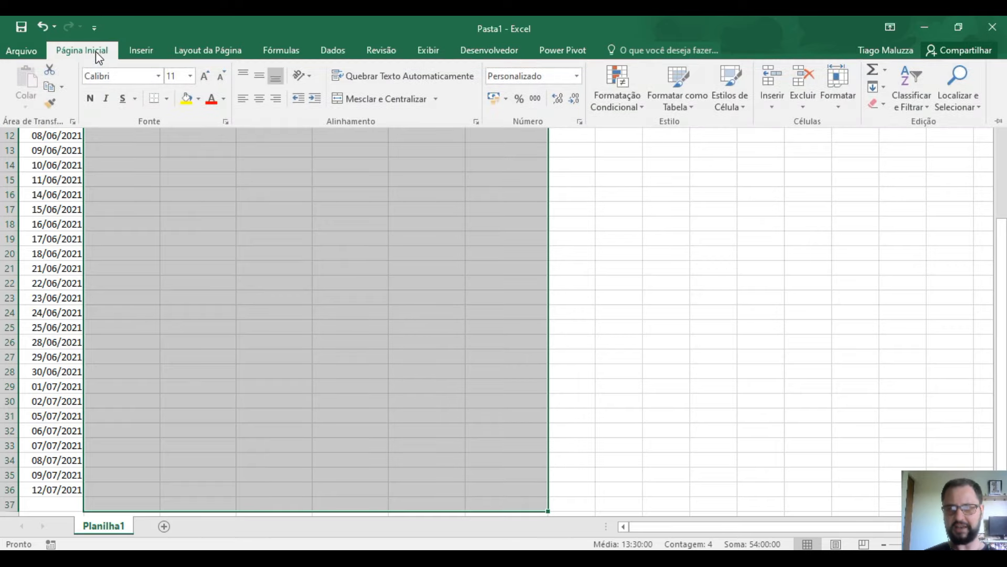
pyautogui.click(580, 123)
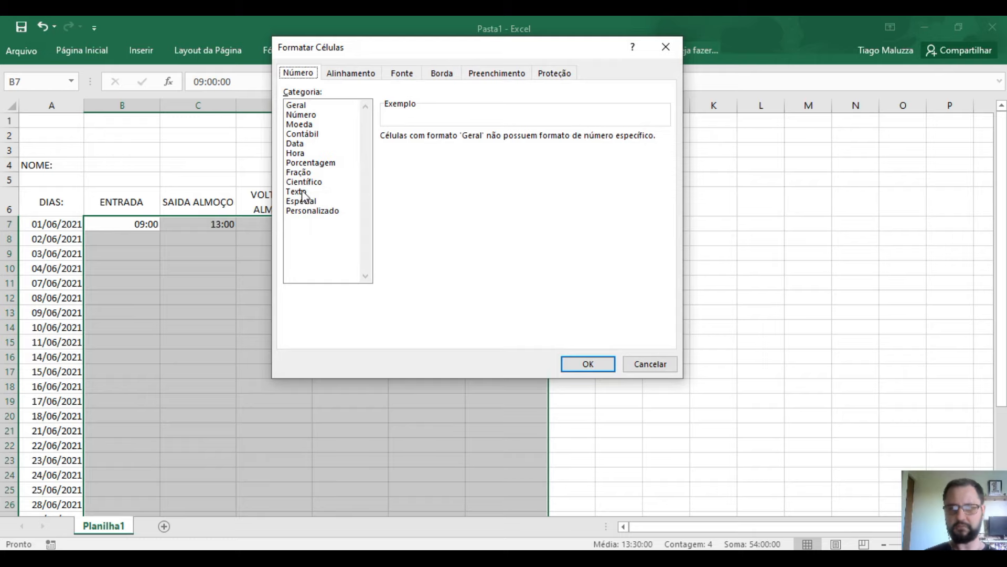
pyautogui.click(304, 152)
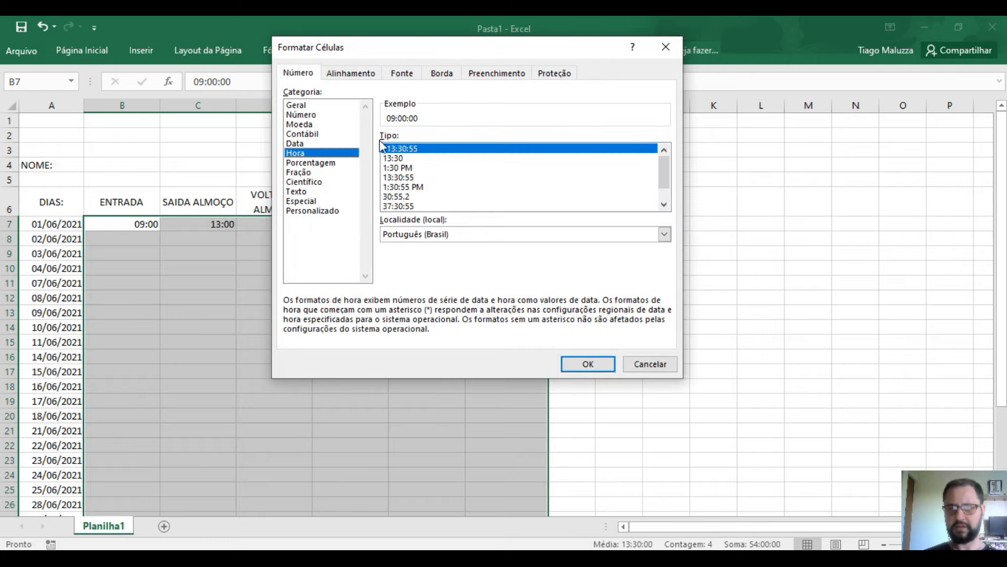
pyautogui.moveTo(665, 170)
pyautogui.mouseDown()
pyautogui.moveTo(665, 202)
pyautogui.moveTo(663, 156)
pyautogui.mouseUp()
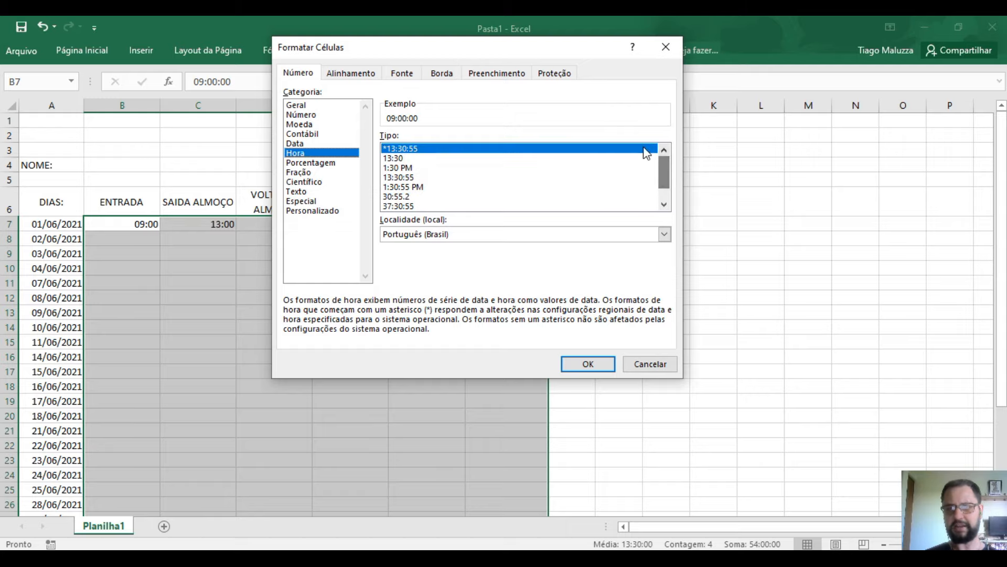
pyautogui.click(403, 158)
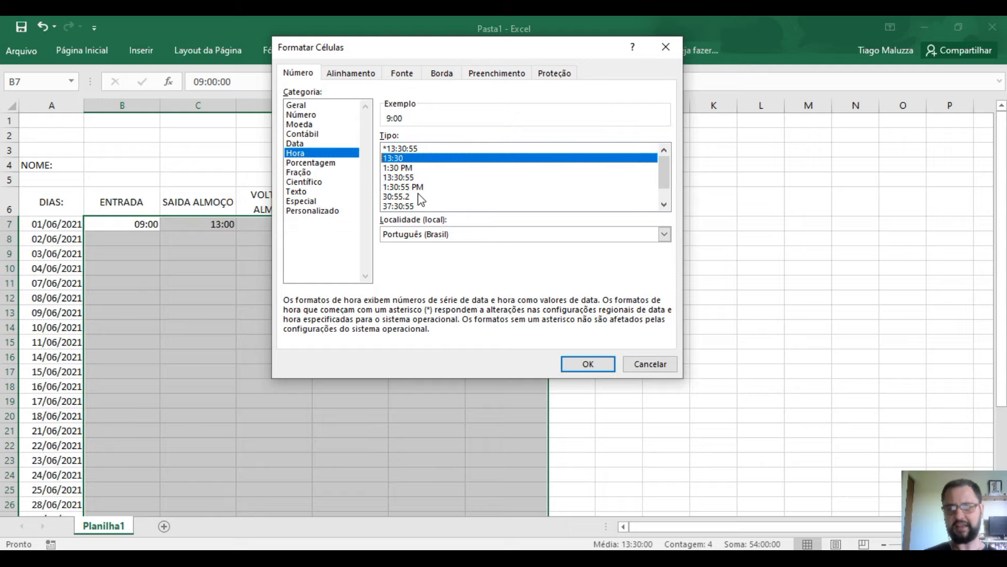
pyautogui.click(573, 363)
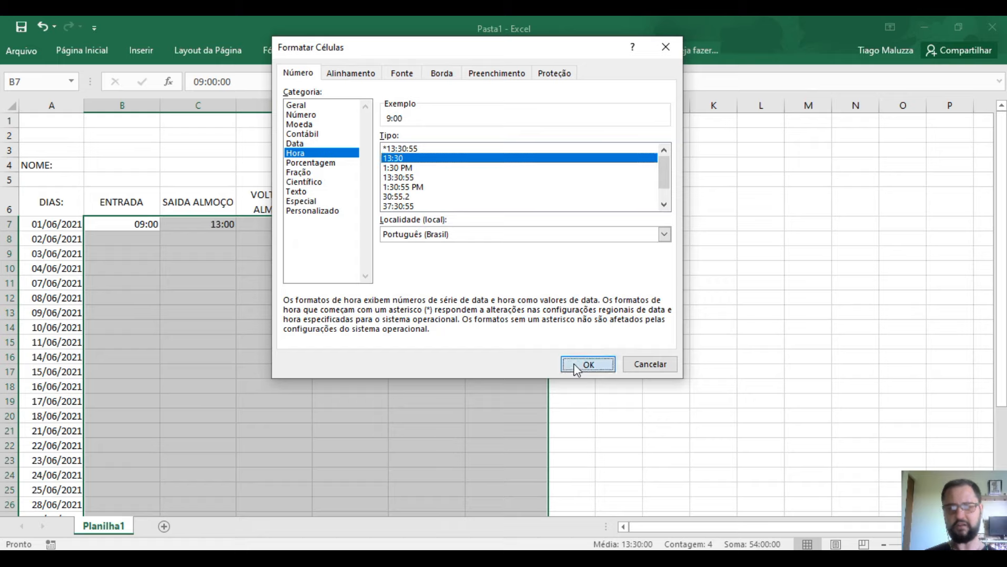
pyautogui.click(135, 227)
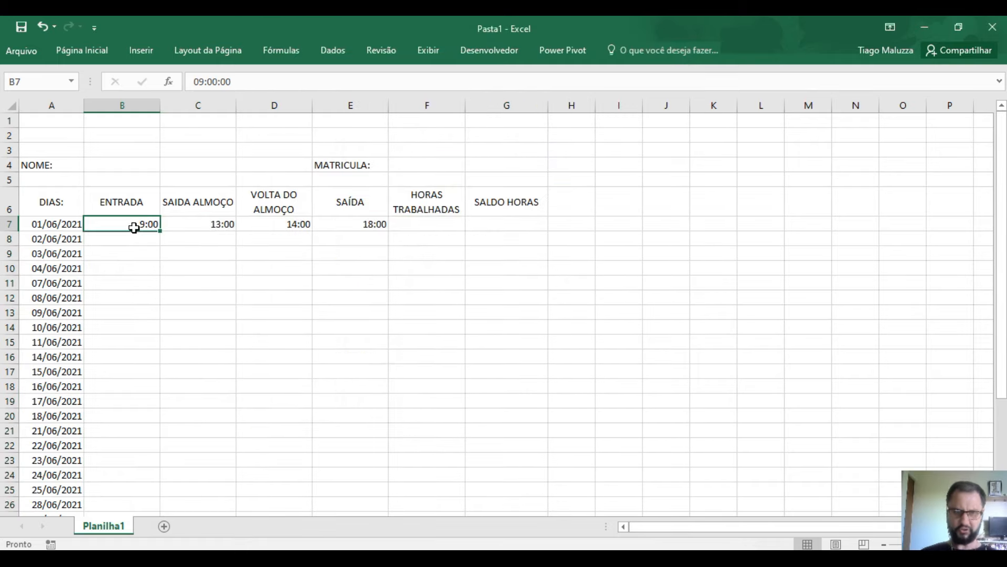
# - Center-align the times across B7:G36
pyautogui.click(387, 327)
pyautogui.moveTo(134, 224); pyautogui.dragTo(493, 490)
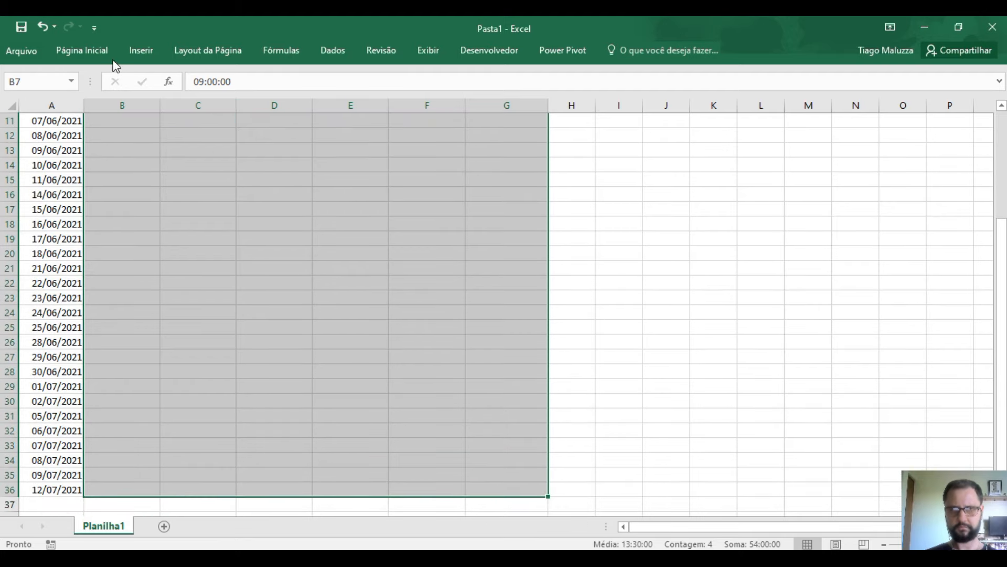
pyautogui.click(108, 52)
pyautogui.click(258, 99)
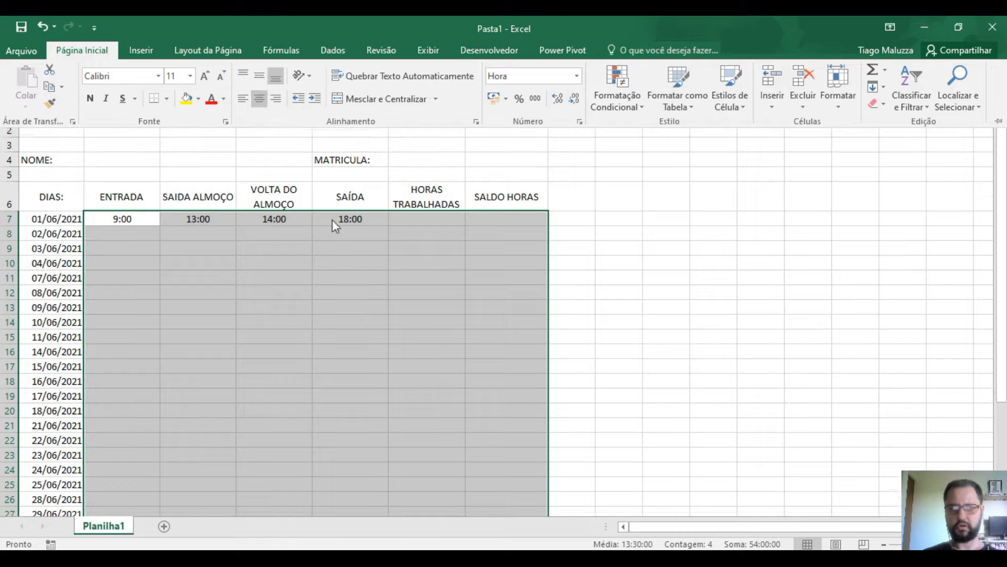
pyautogui.scroll(-2, 302, 351)
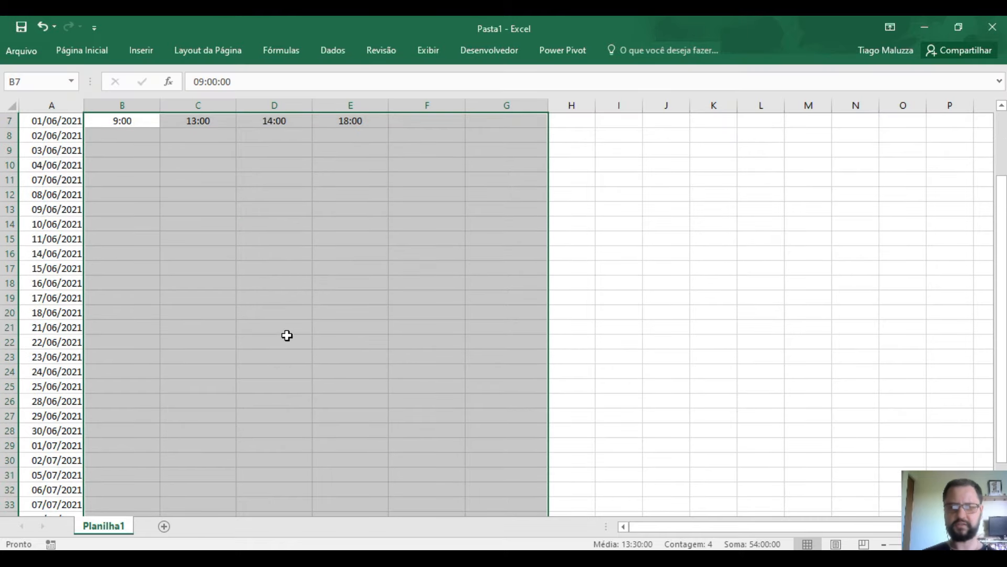
pyautogui.click(275, 315)
pyautogui.scroll(2, 138, 330)
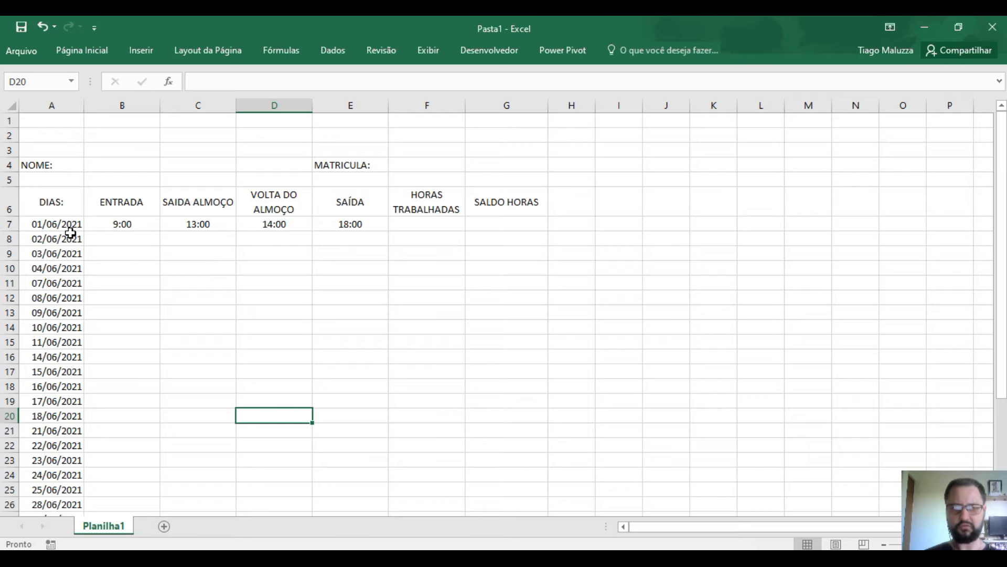
# - Delete the July dates 01/07/2021–12/07/2021 in A29:A36, then select F7
pyautogui.scroll(-5, 69, 229)
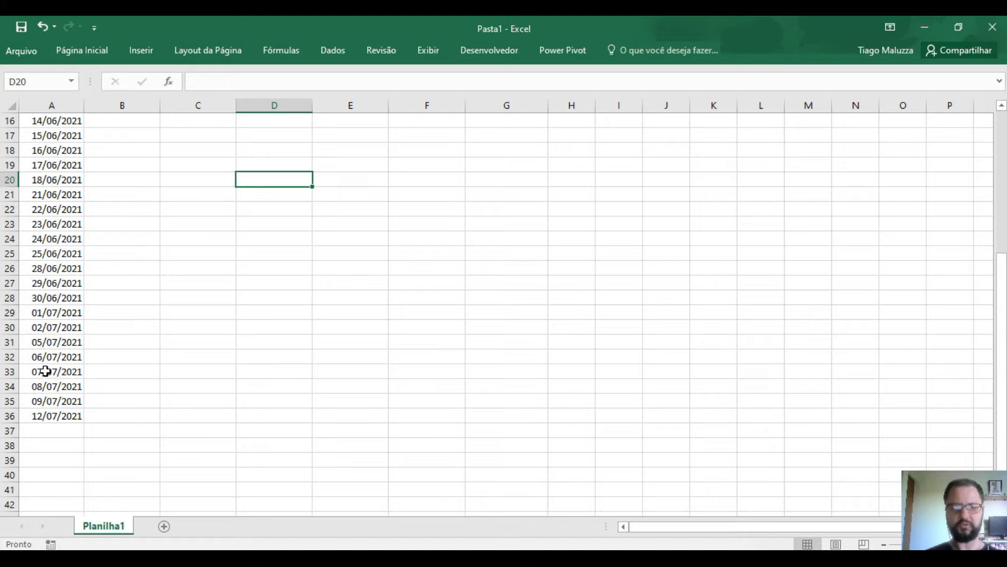
pyautogui.click(59, 316)
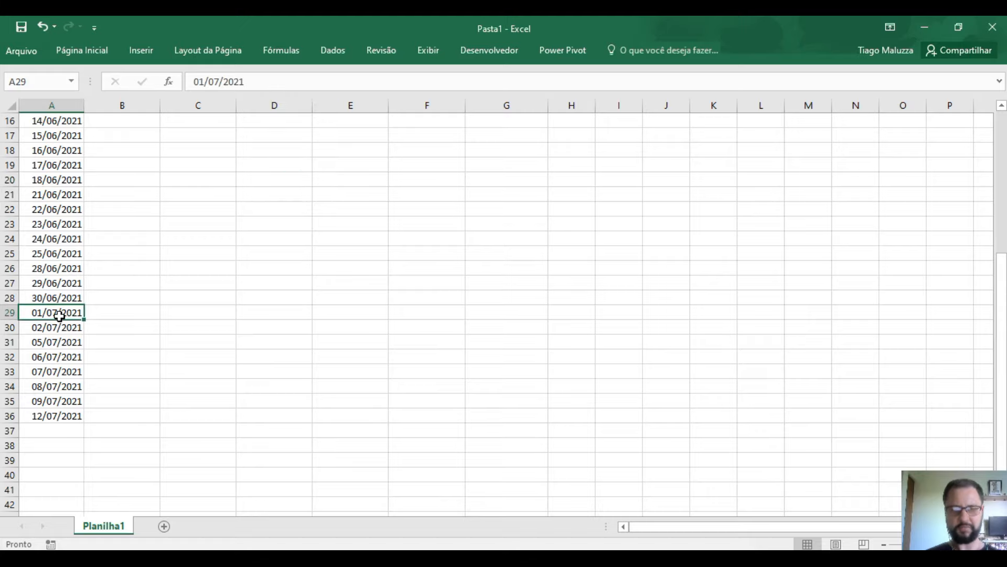
pyautogui.moveTo(59, 316); pyautogui.dragTo(61, 399)
pyautogui.moveTo(61, 419); pyautogui.dragTo(62, 421)
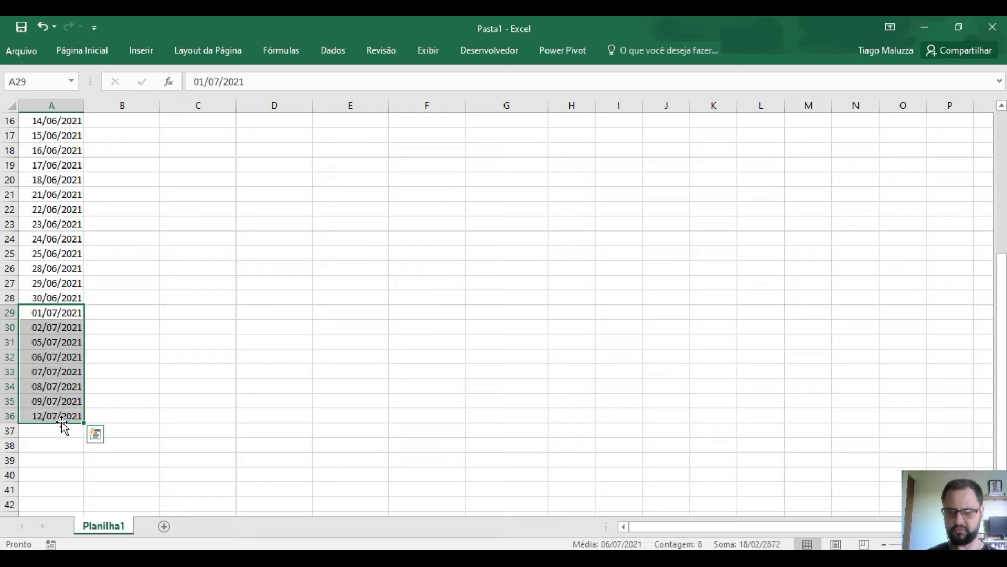
pyautogui.press('Delete')
pyautogui.scroll(5, 218, 513)
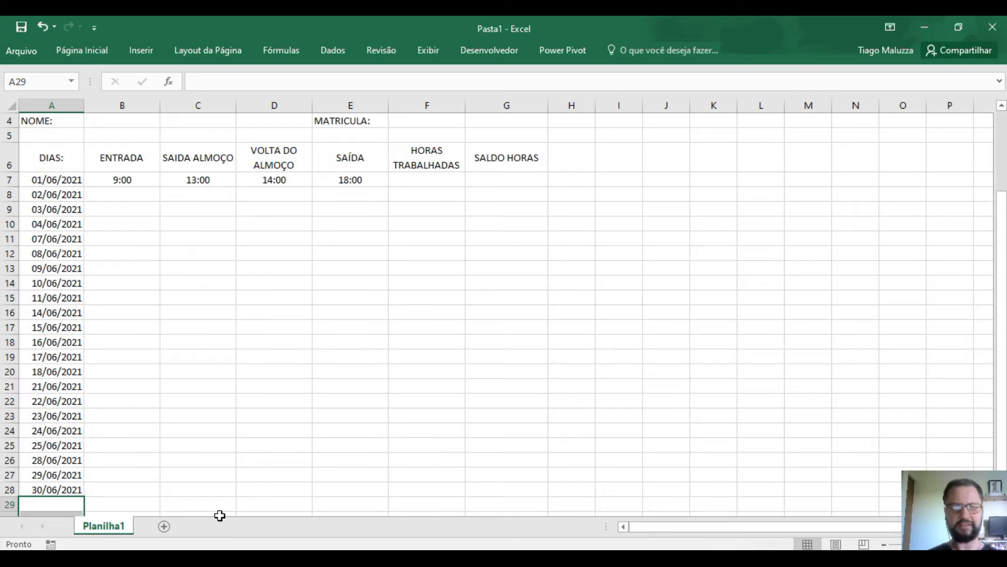
pyautogui.click(502, 367)
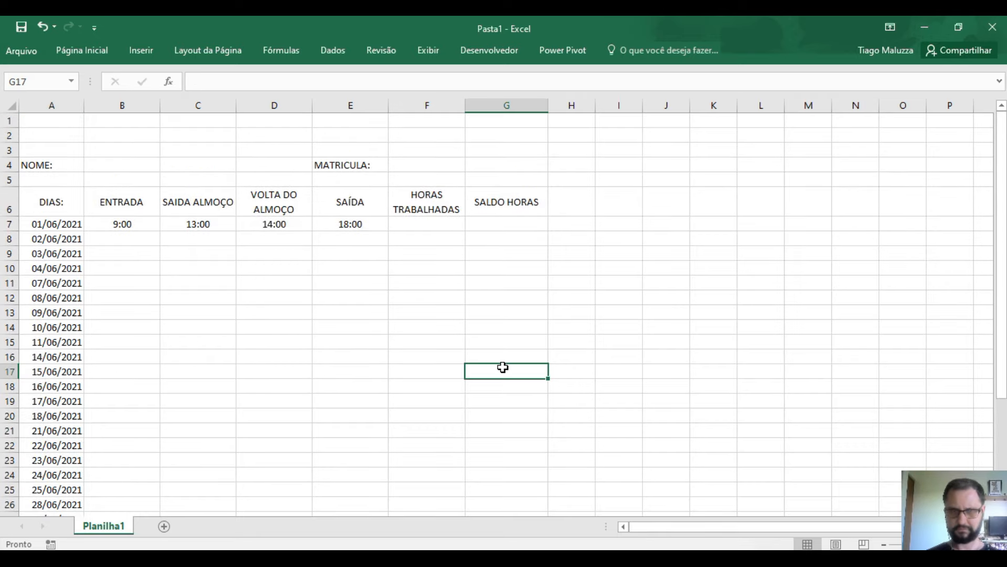
pyautogui.click(426, 226)
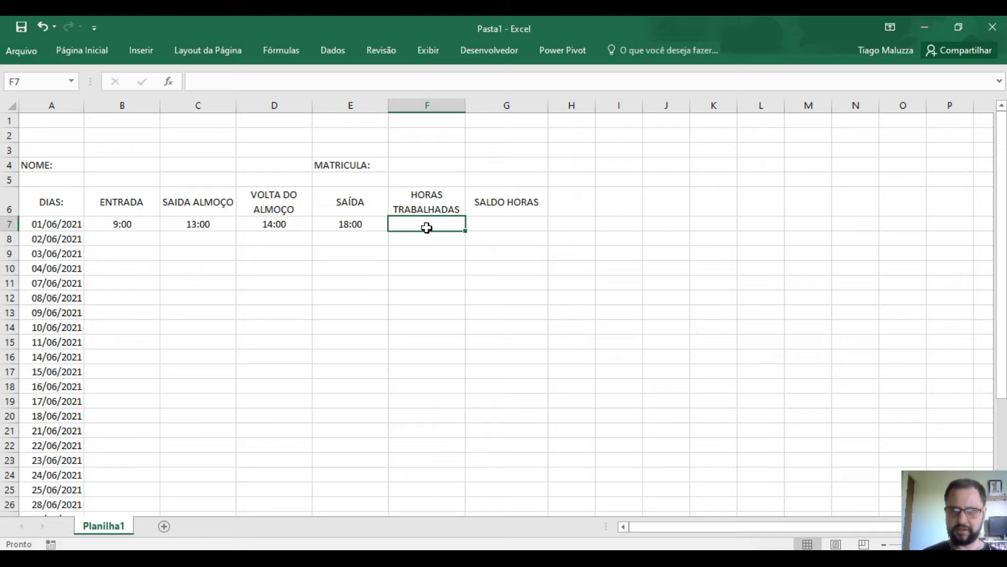
# - Enter =(E7-B7)-(D7-C7) in F7 so it shows 8:00 worked hours
pyautogui.write('=')
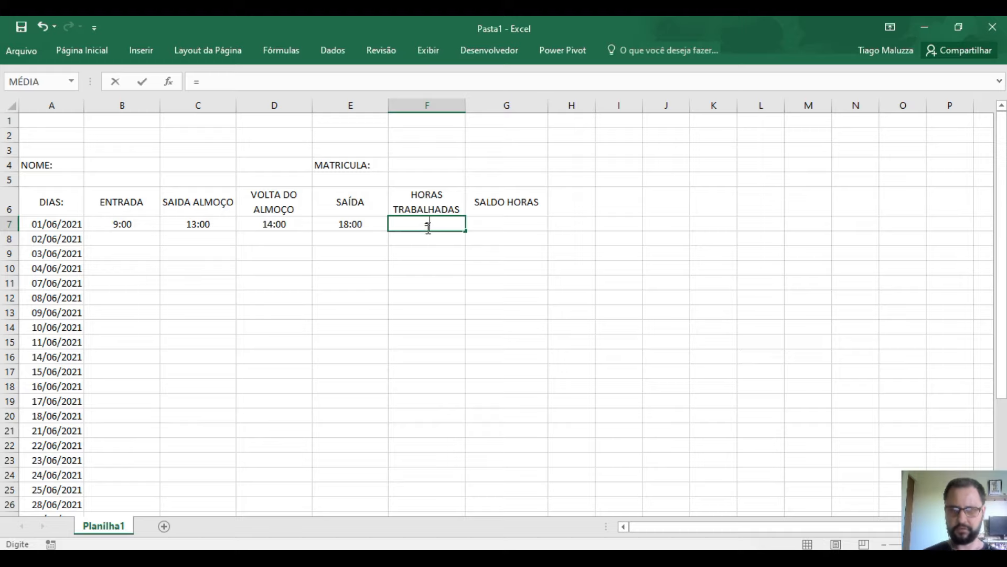
pyautogui.write('(')
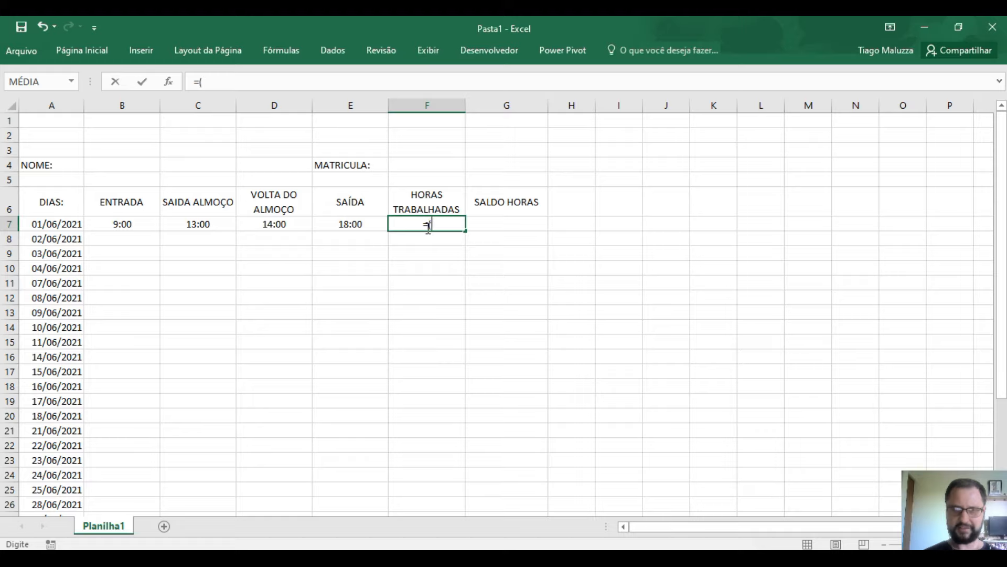
pyautogui.click(371, 224)
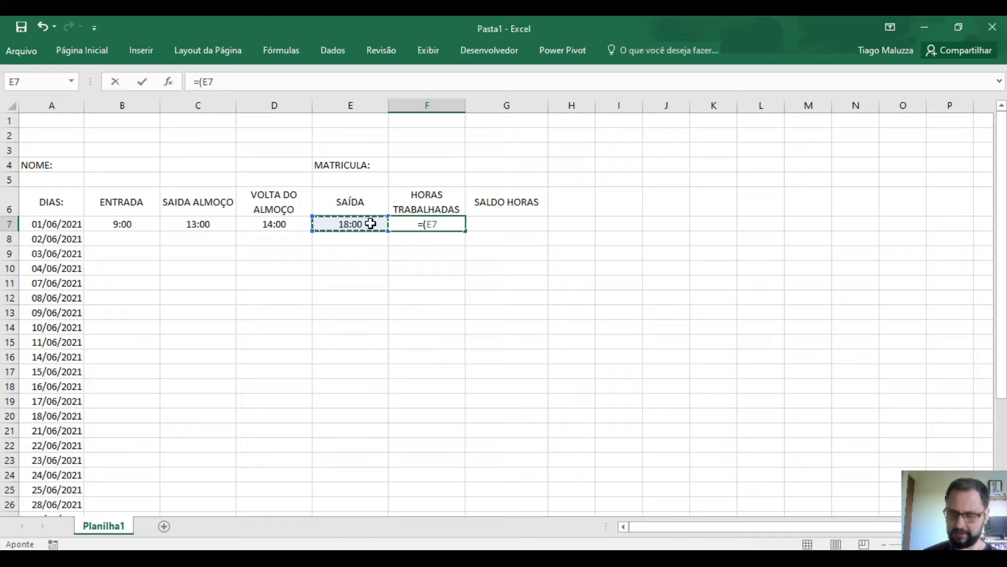
pyautogui.write('-')
pyautogui.click(115, 220)
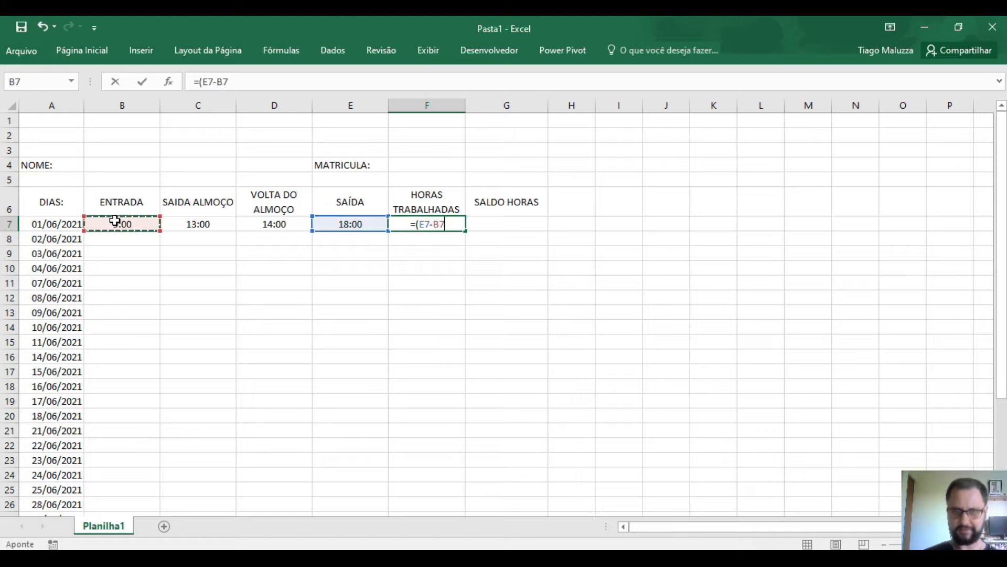
pyautogui.write(')')
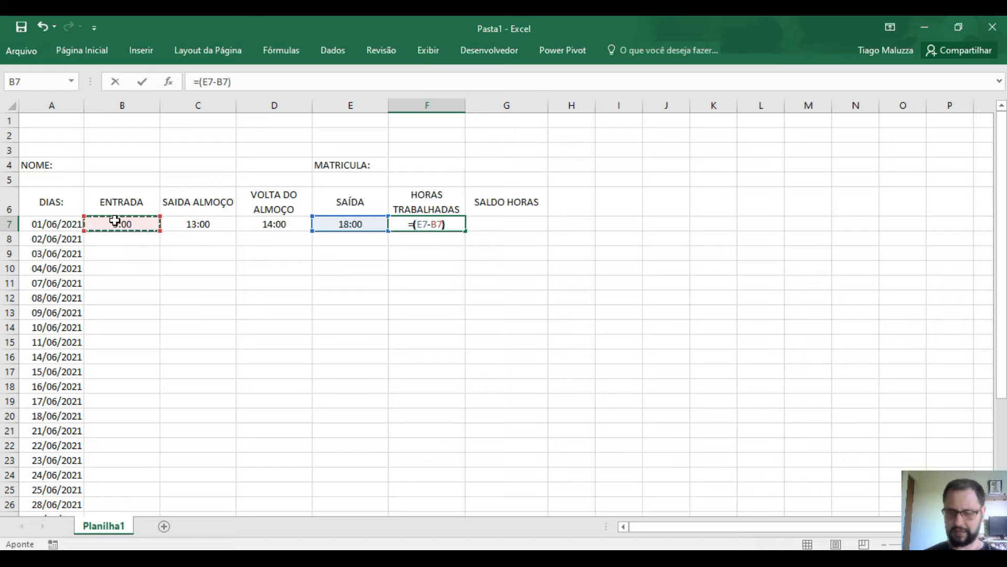
pyautogui.write('-(')
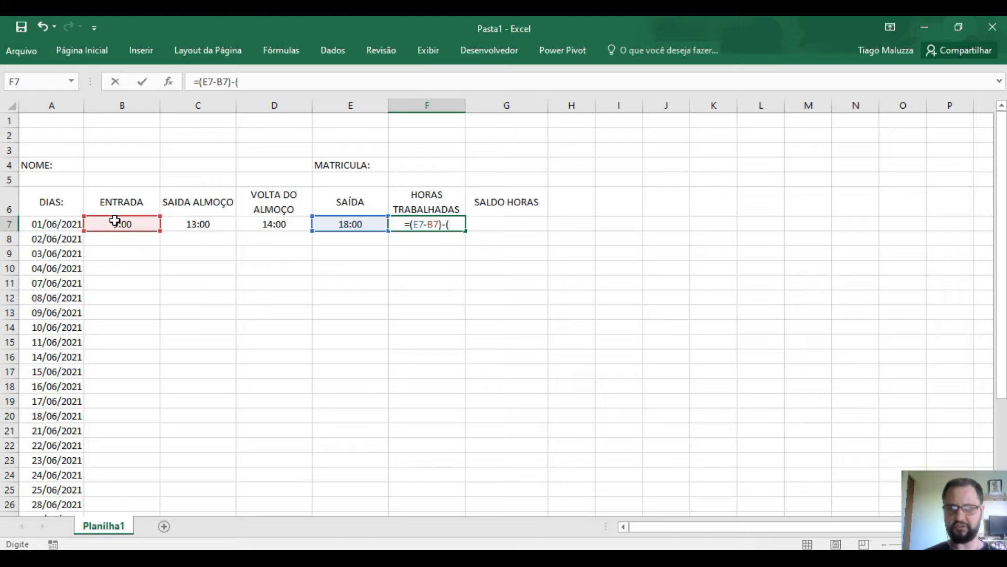
pyautogui.click(295, 221)
pyautogui.write('-')
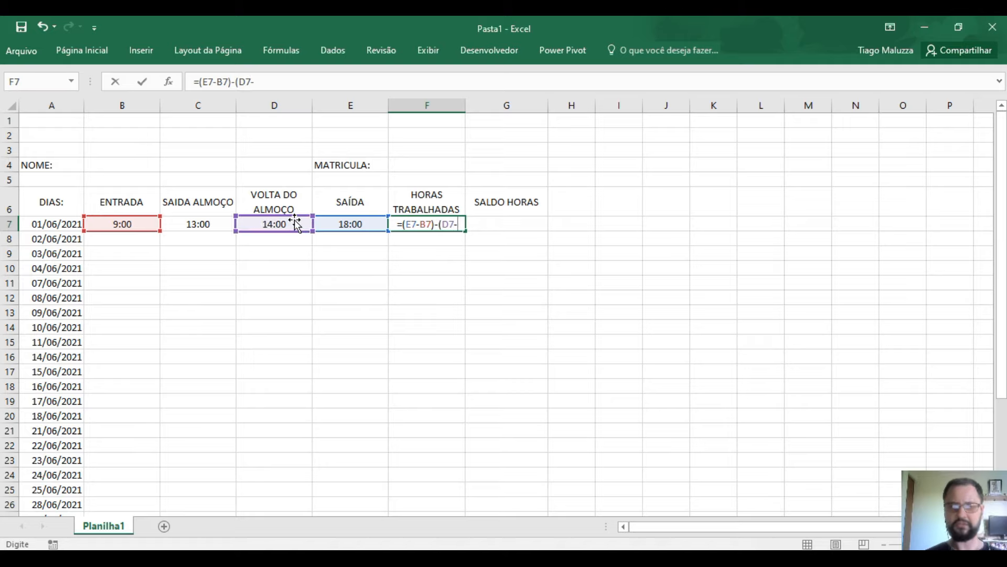
pyautogui.click(193, 224)
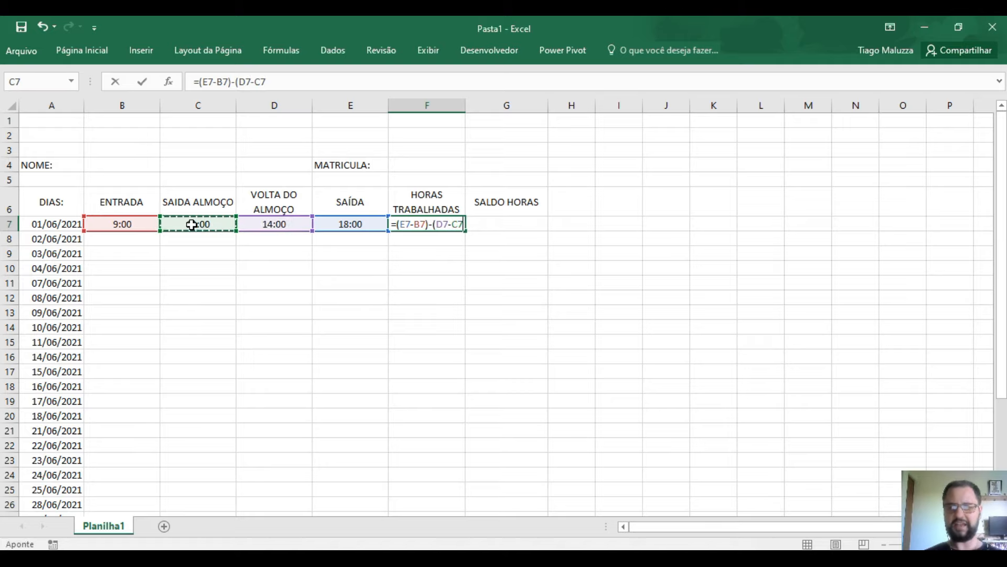
pyautogui.write(')')
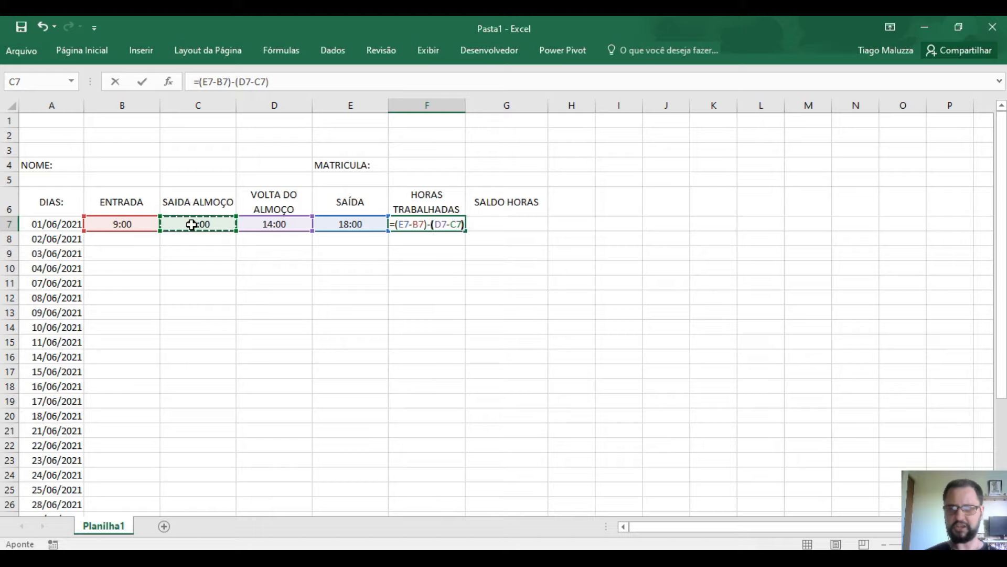
pyautogui.press('Return')
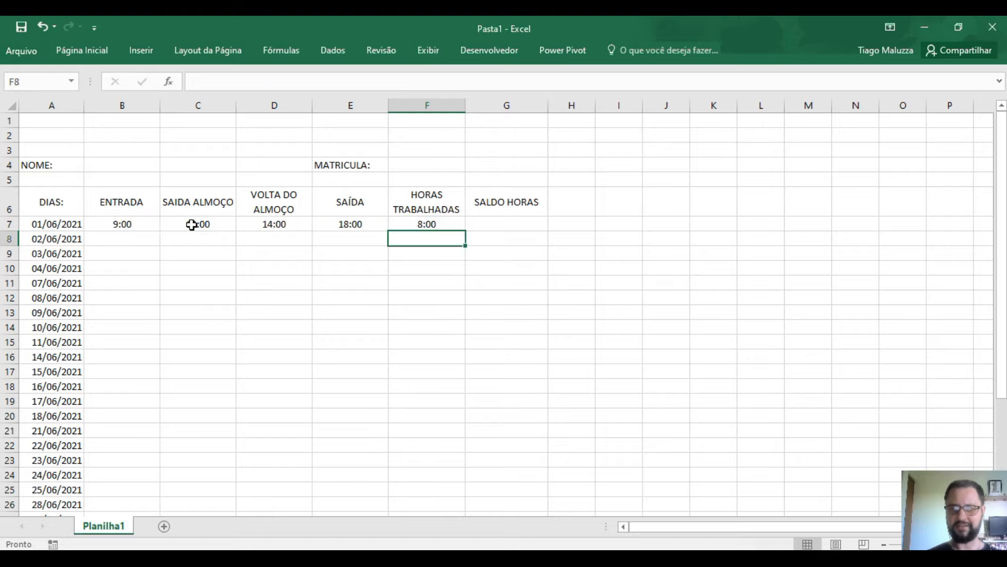
# - Review F7's formula references without changing them
pyautogui.click(448, 224)
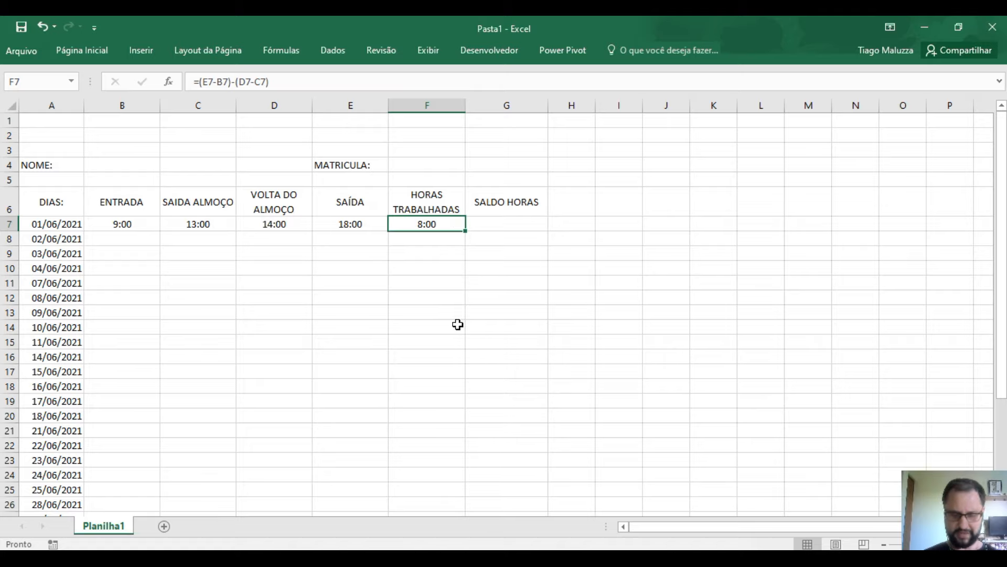
pyautogui.press('F2')
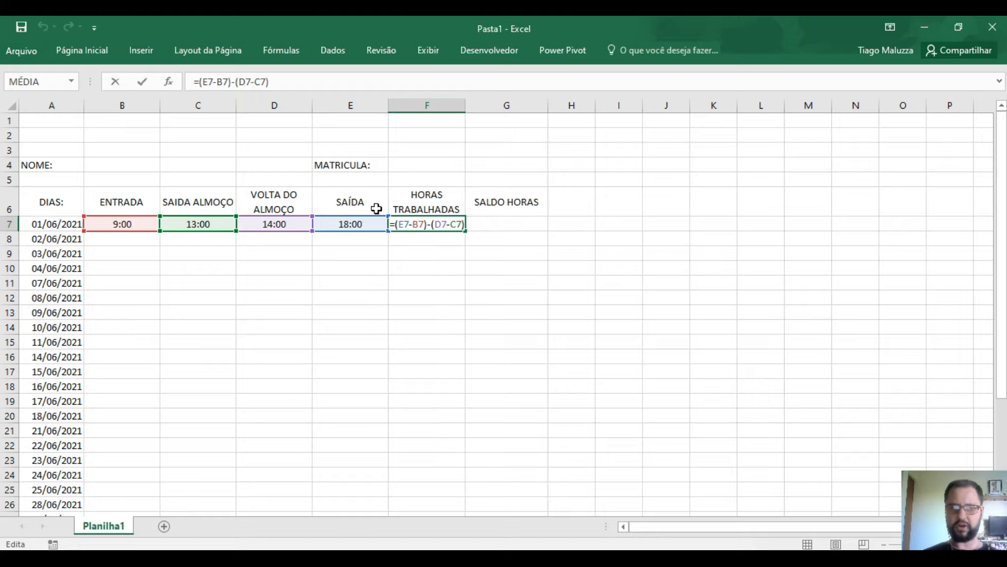
pyautogui.press('Escape')
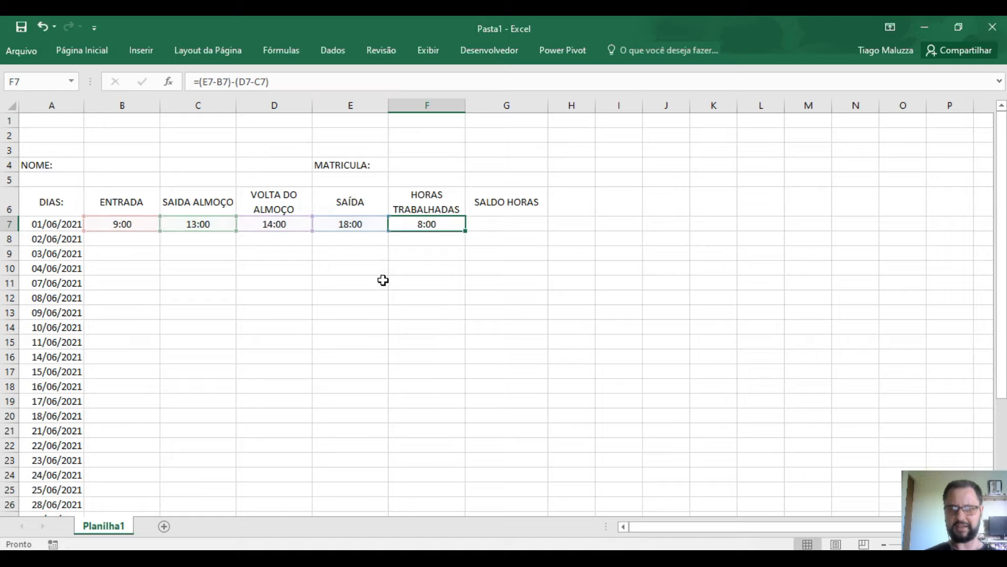
pyautogui.click(416, 273)
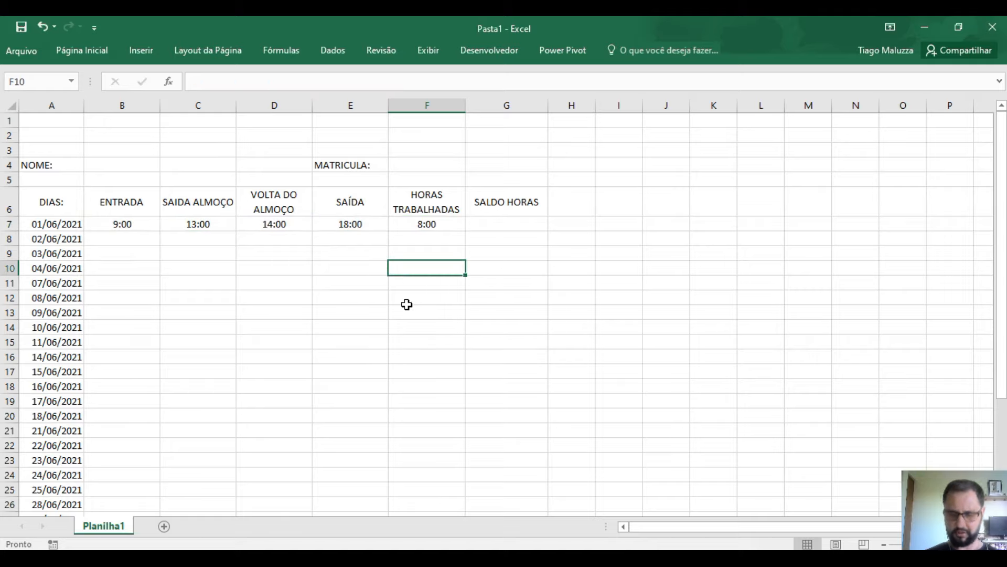
# - Enter =E7-B7 in F10 to show the 9:00 day span, then compare it with F7's formula
pyautogui.write('=')
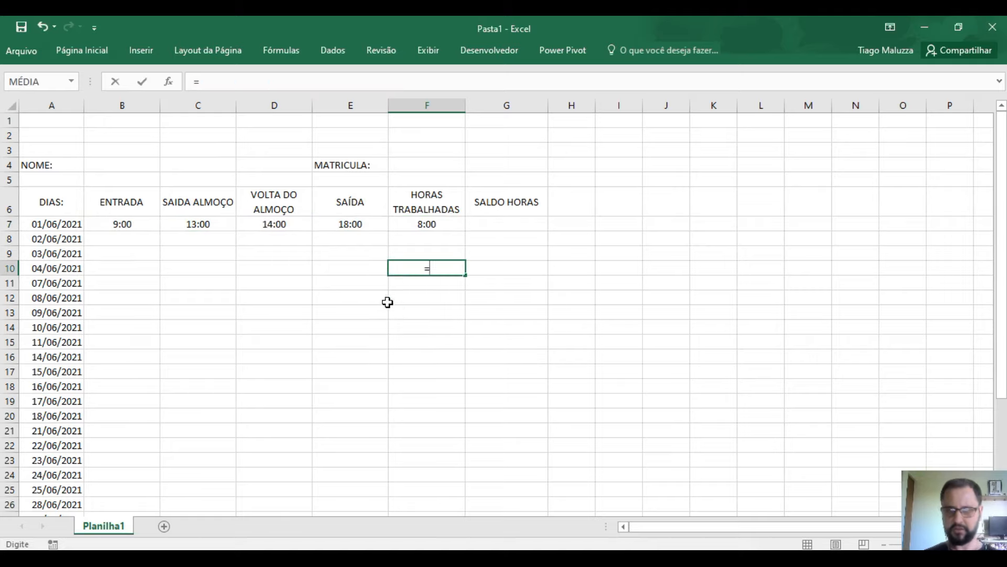
pyautogui.click(359, 224)
pyautogui.write('-')
pyautogui.click(148, 218)
pyautogui.press('Return')
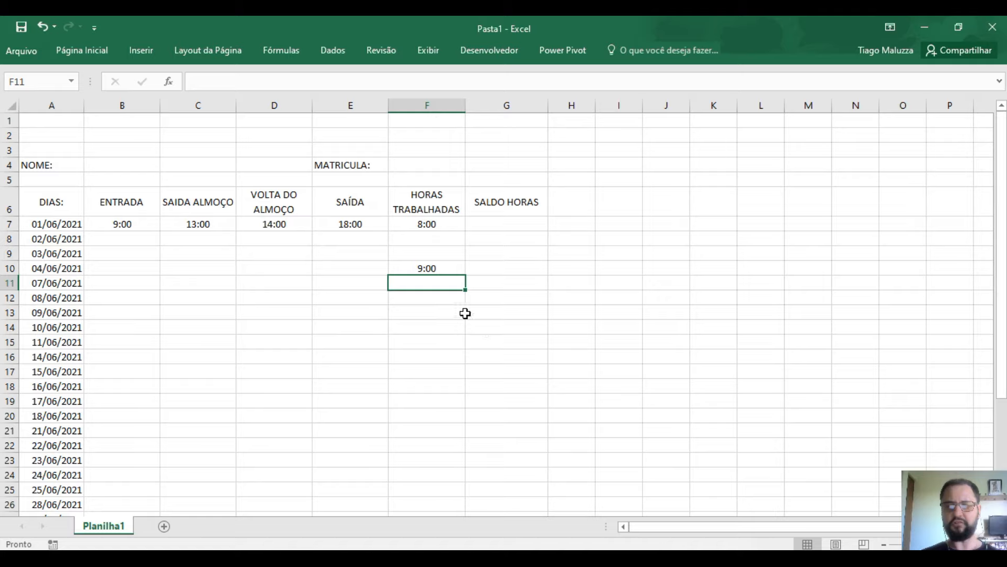
pyautogui.click(443, 224)
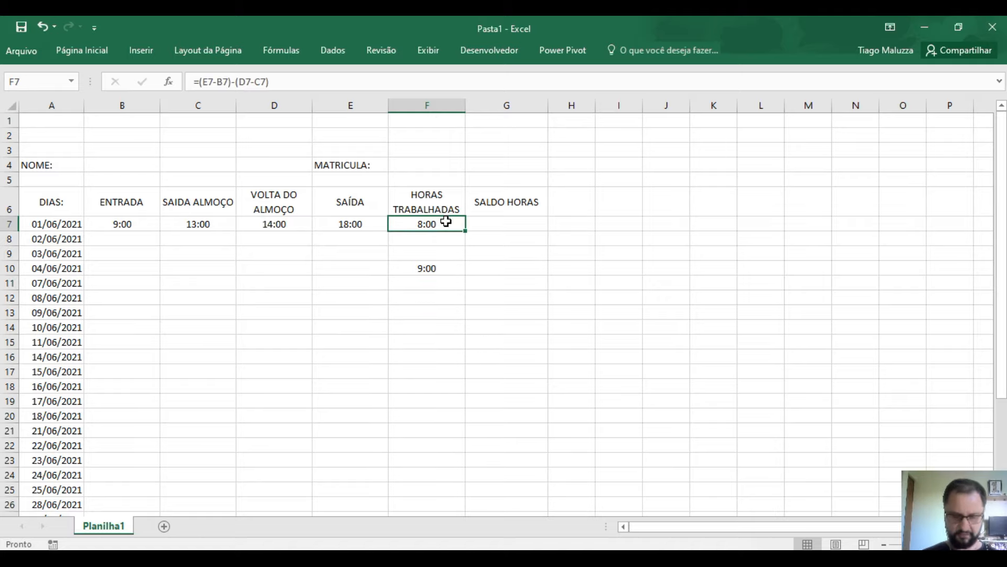
pyautogui.doubleClick(446, 221)
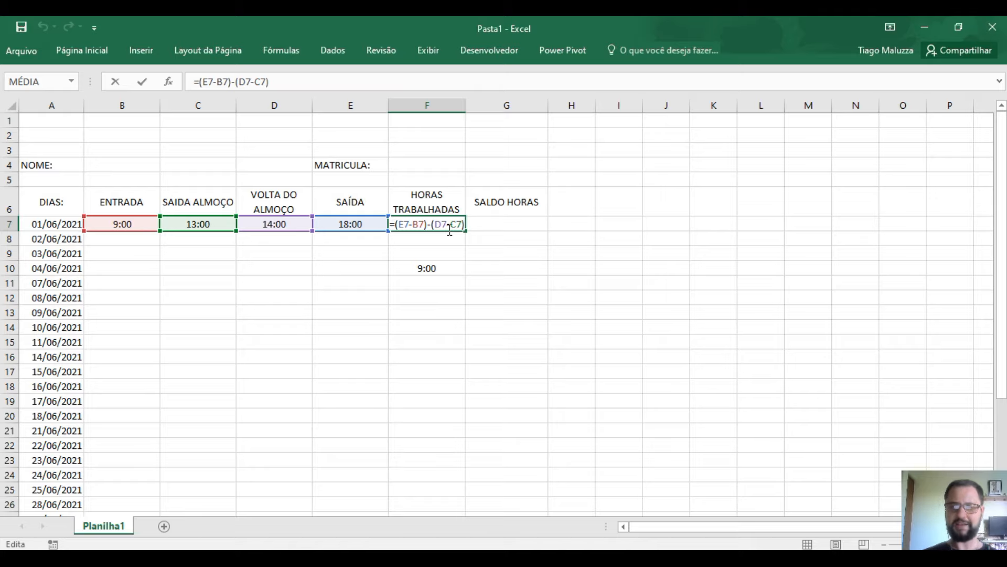
pyautogui.press('Escape')
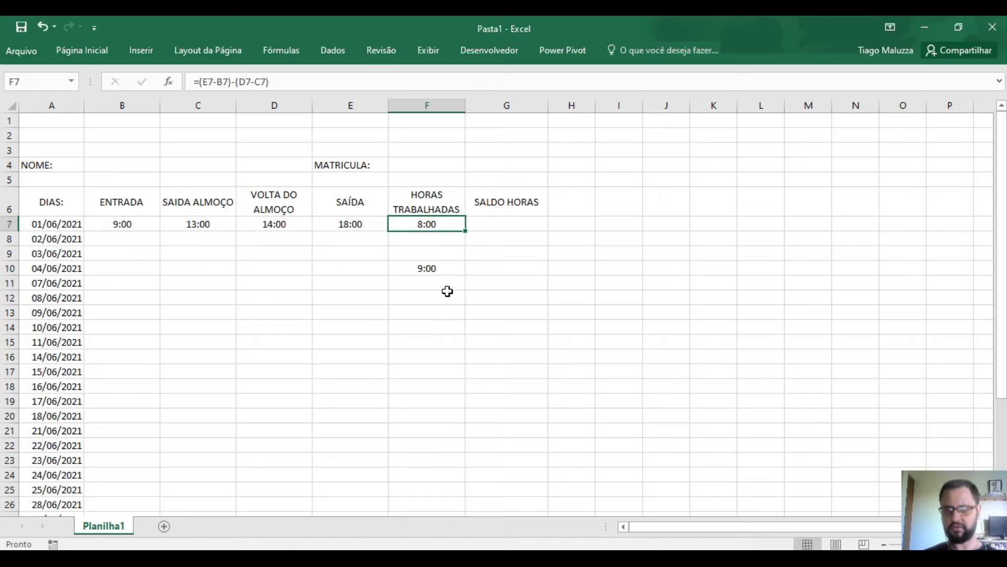
# - Enter =D7-C7 in F12 to show the 1:00 lunch break
pyautogui.click(447, 294)
pyautogui.write('=')
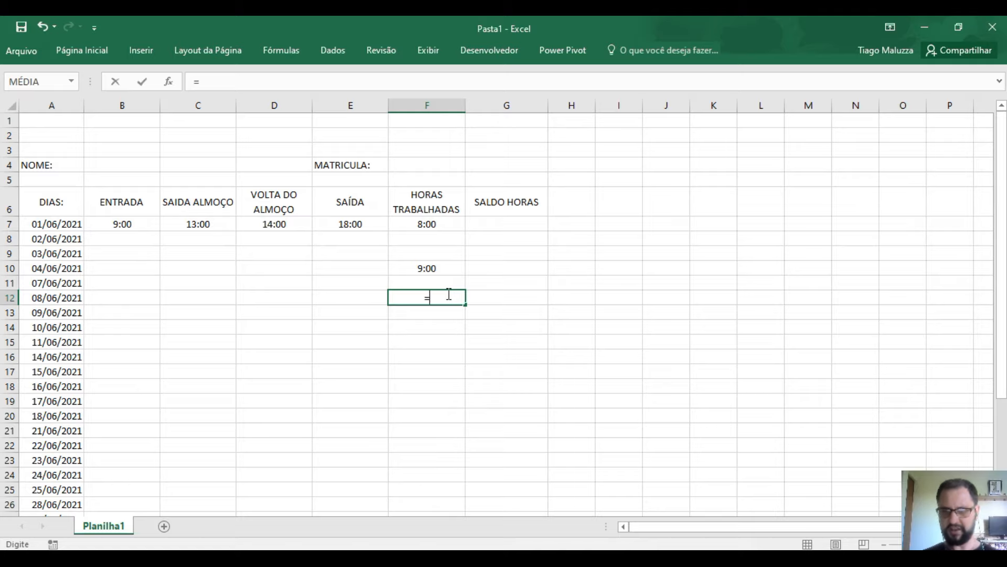
pyautogui.click(273, 220)
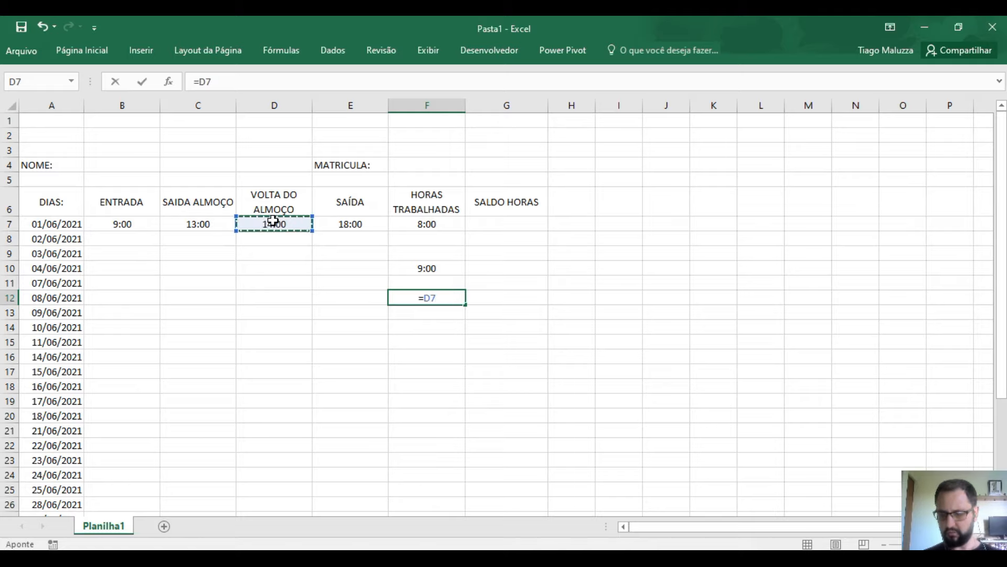
pyautogui.write('-')
pyautogui.click(224, 224)
pyautogui.press('Return')
pyautogui.click(395, 353)
pyautogui.click(433, 266)
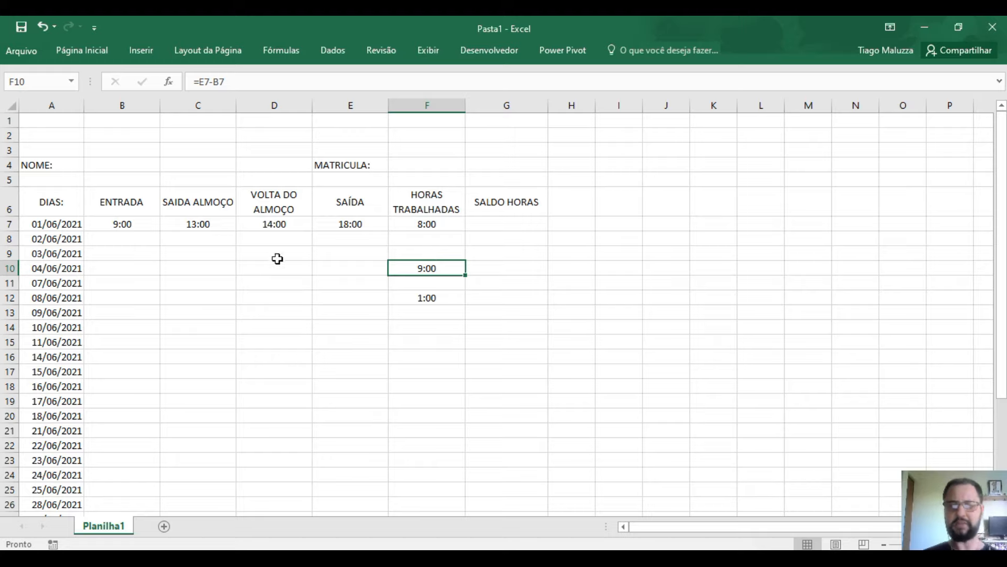
# - Change the lunch return in D7 to 14:21
pyautogui.click(423, 297)
pyautogui.moveTo(230, 224); pyautogui.dragTo(227, 214)
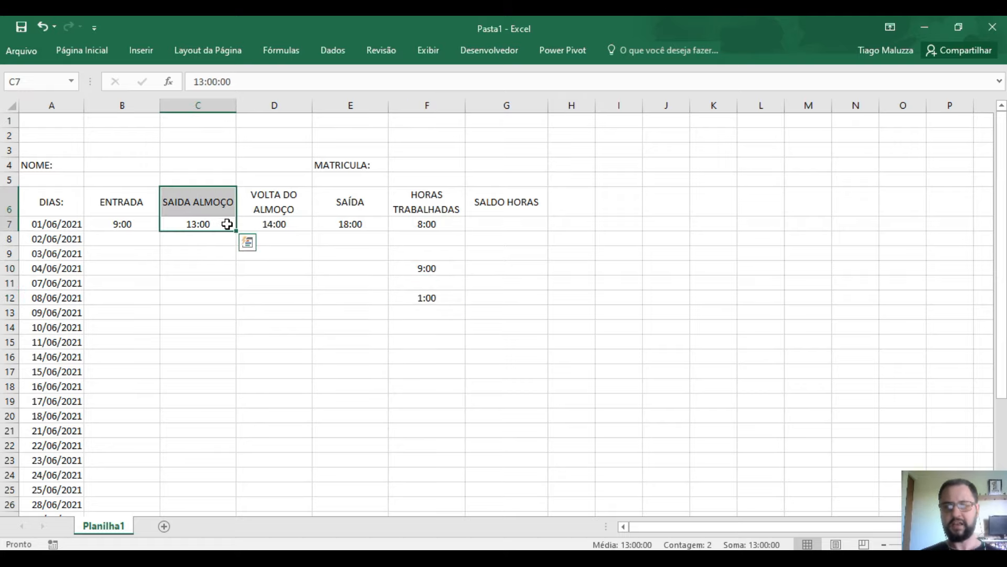
pyautogui.click(226, 221)
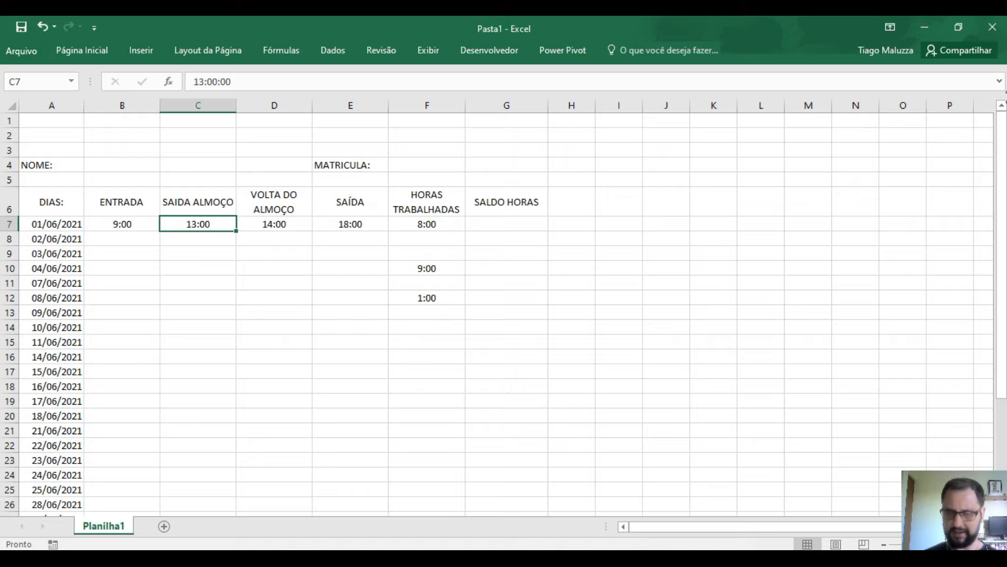
pyautogui.press('Right')
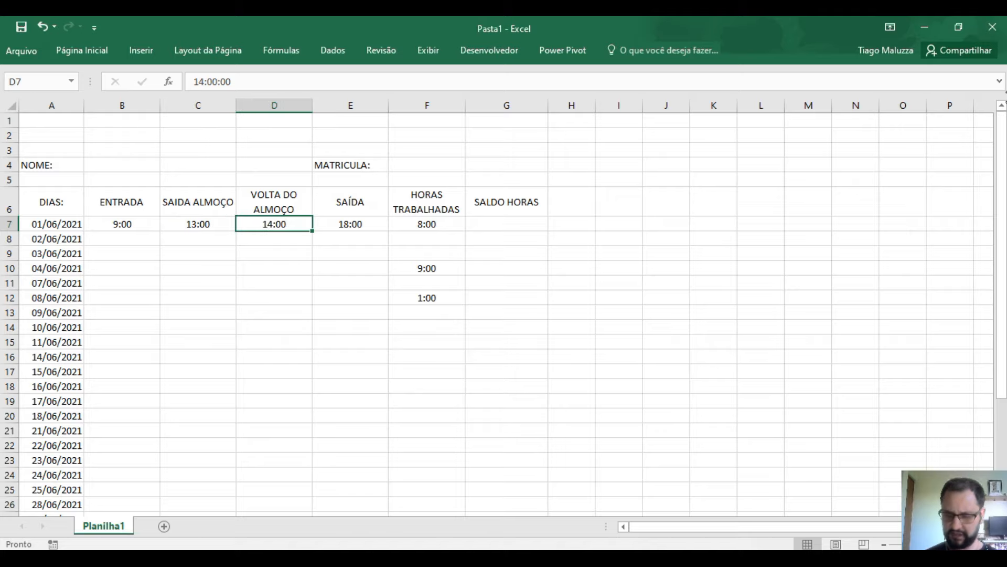
pyautogui.write('14:21')
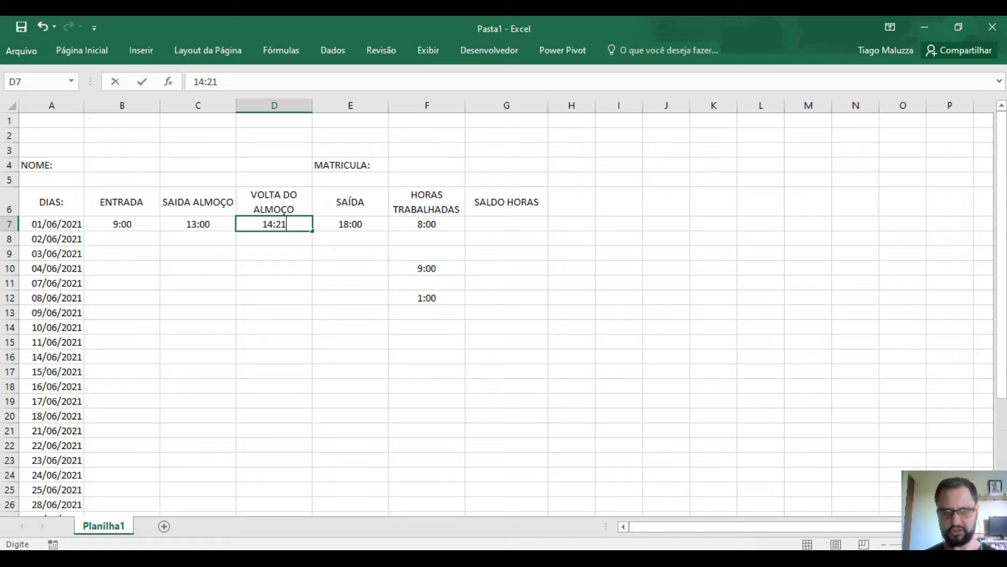
pyautogui.press('Return')
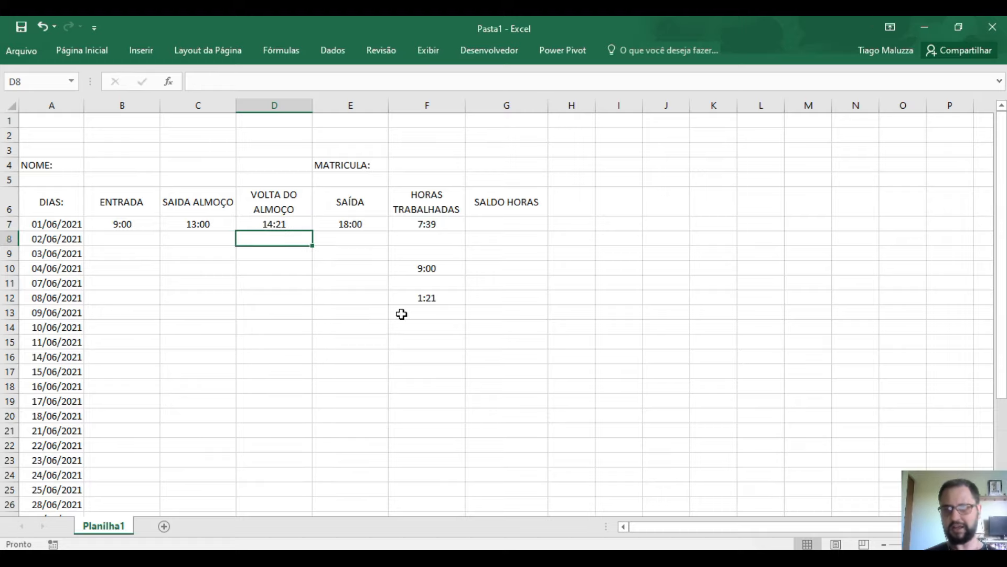
# - Inspect F7's formula, now giving 7:39, then select the demonstration cells F10:F13
pyautogui.click(407, 297)
pyautogui.click(419, 225)
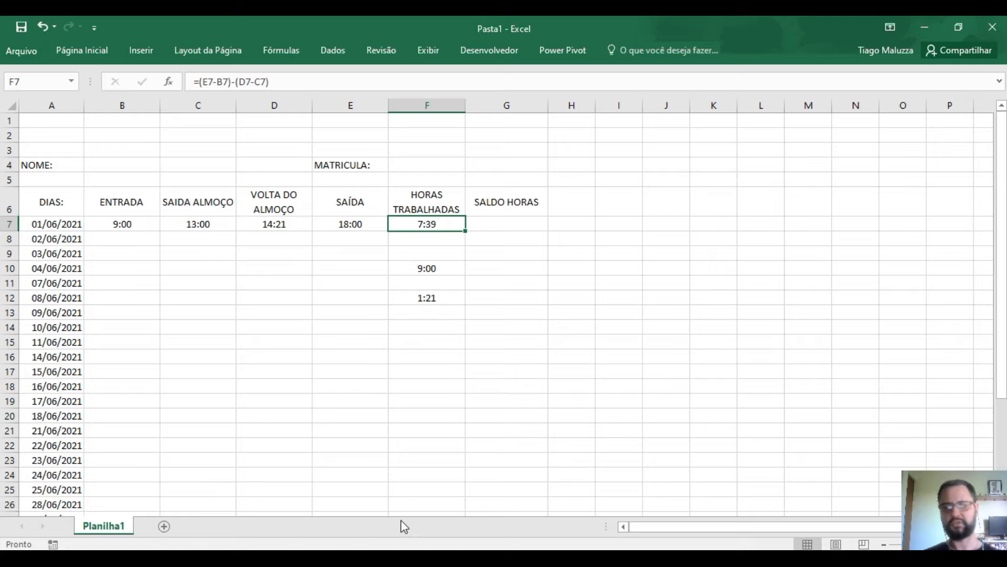
pyautogui.doubleClick(457, 225)
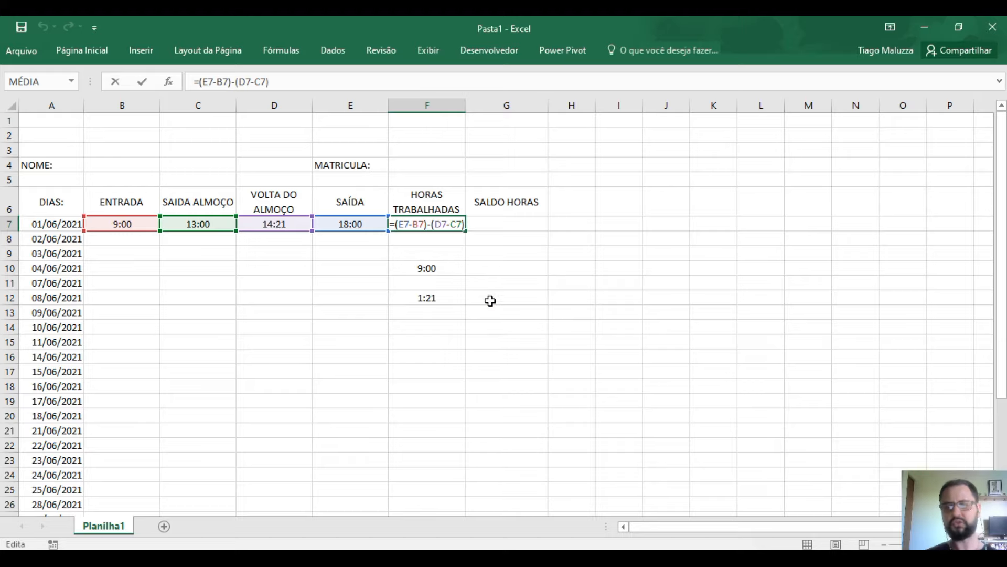
pyautogui.click(488, 268)
pyautogui.click(427, 266)
pyautogui.moveTo(427, 269); pyautogui.dragTo(436, 327)
# - Clear the helper cells F10:F13 and reset the D7 lunch return to 14:00
pyautogui.press('Delete')
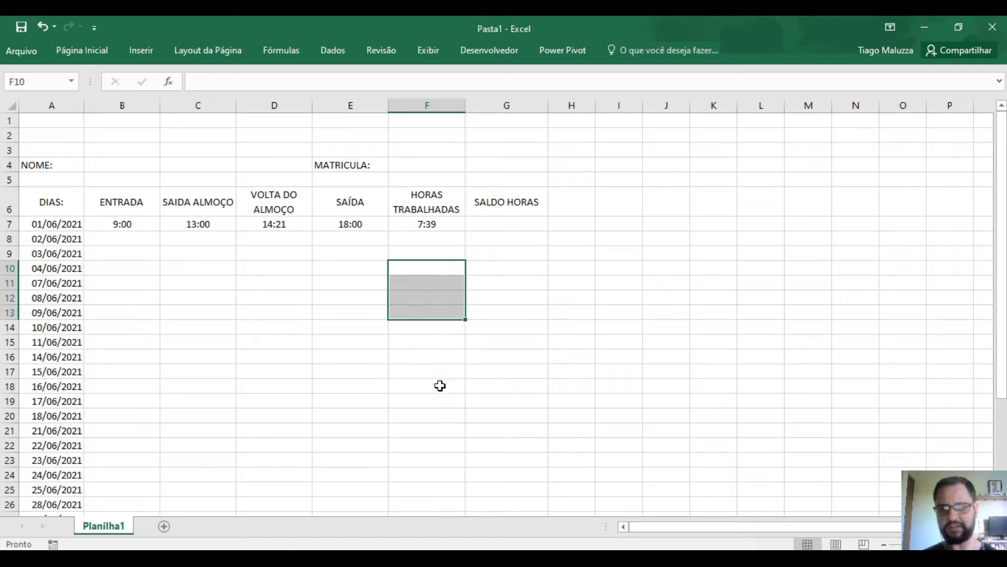
pyautogui.click(273, 223)
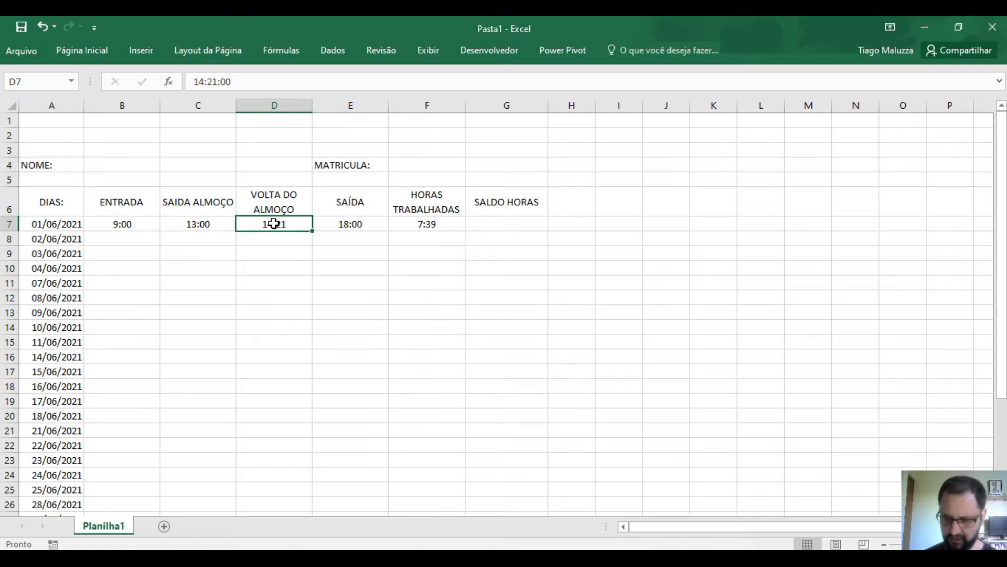
pyautogui.write('14:00')
pyautogui.press('Return')
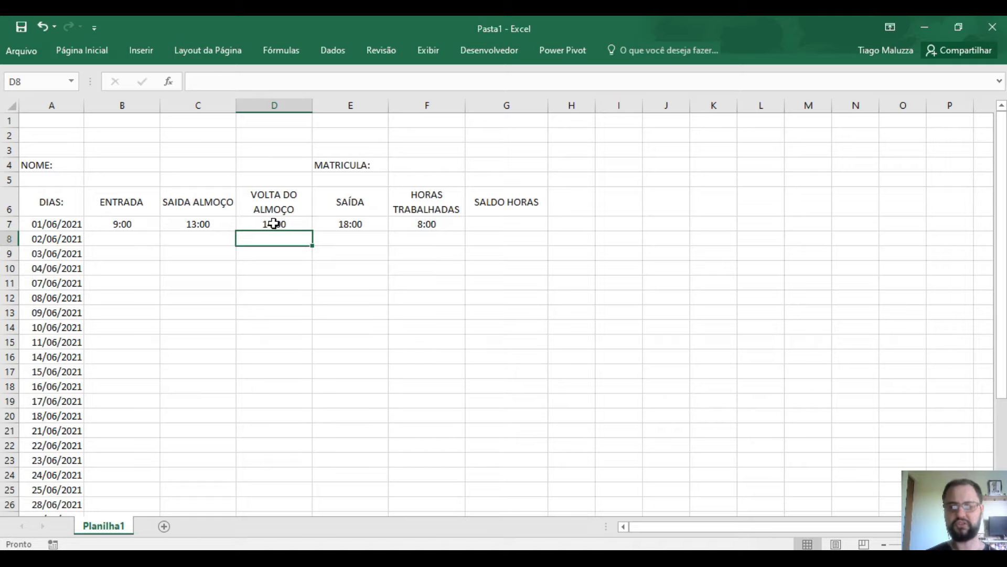
pyautogui.press('Right')
pyautogui.press('Right')
pyautogui.press('Right')
pyautogui.press('Up')
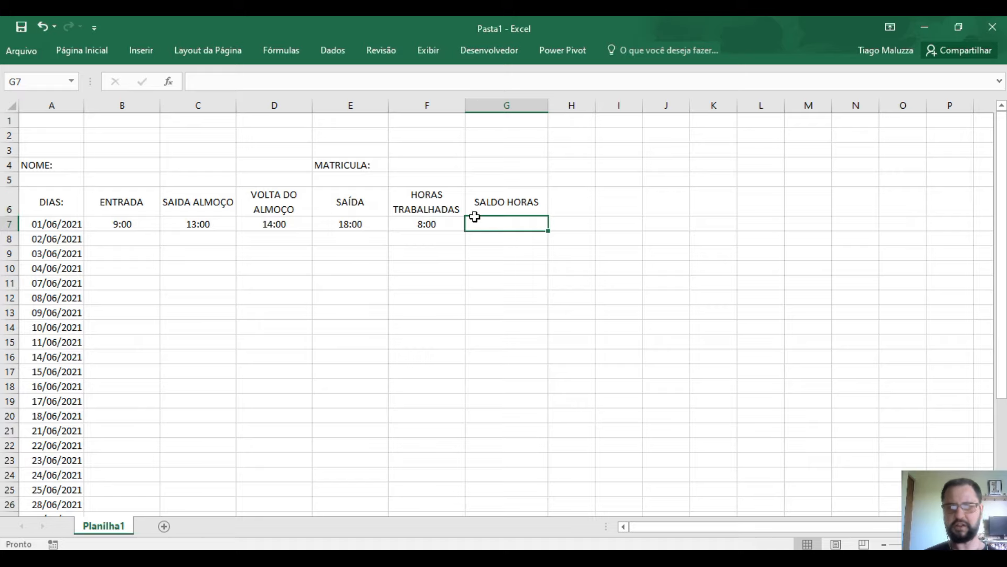
# - Insert two blank rows at row 6 and type CARGA HORÁRIA DIARIA into A6
pyautogui.rightClick(11, 201)
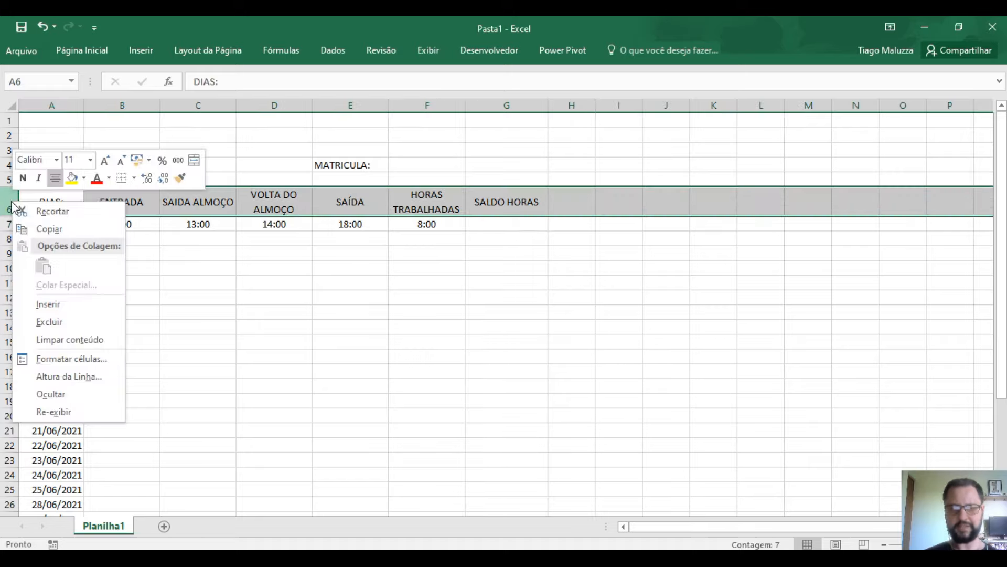
pyautogui.click(48, 304)
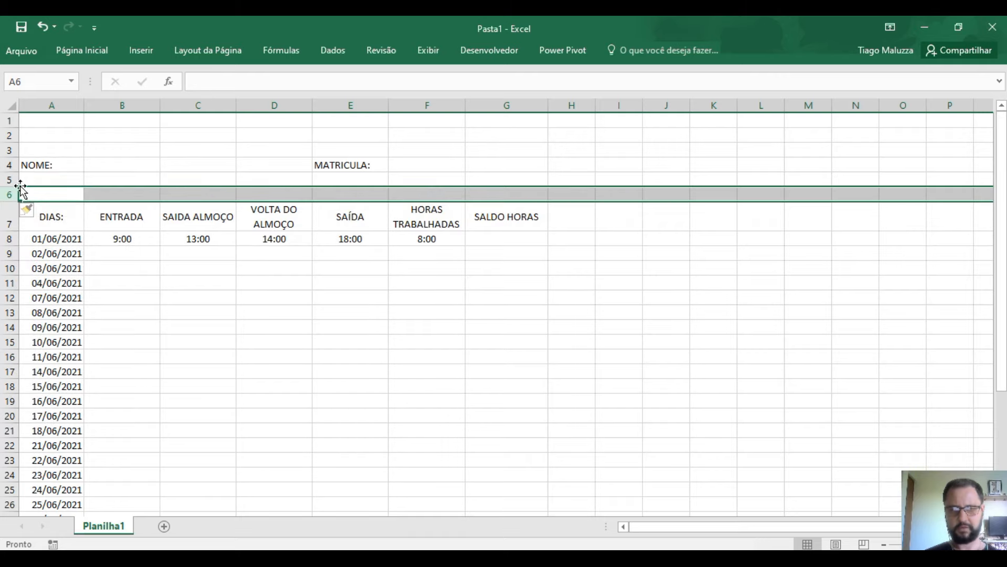
pyautogui.rightClick(18, 197)
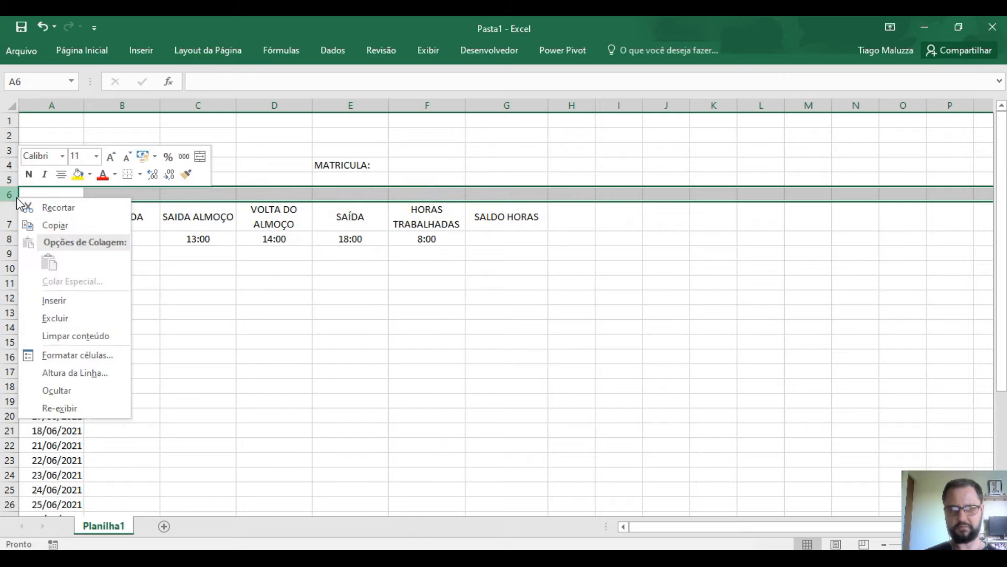
pyautogui.click(63, 300)
pyautogui.click(56, 195)
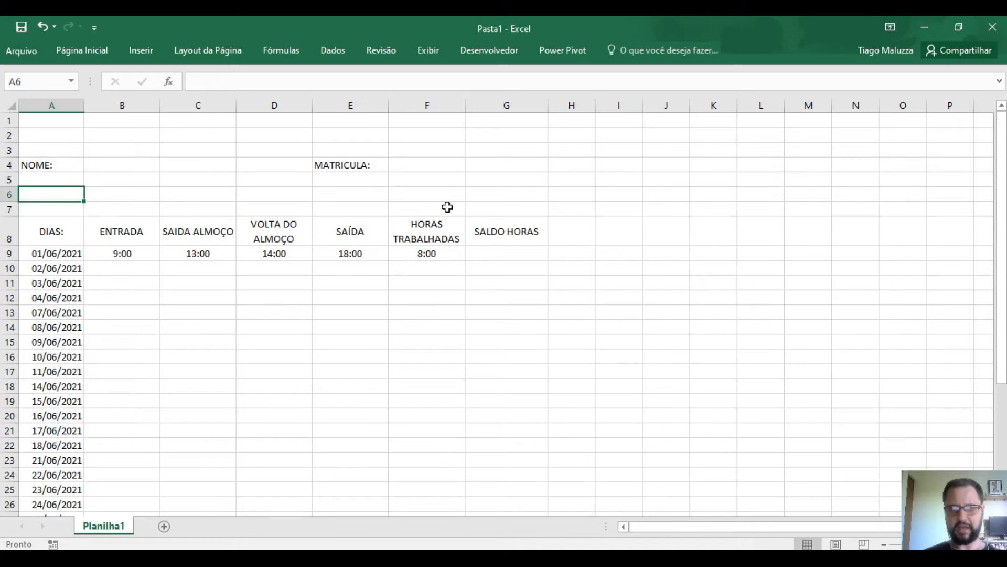
pyautogui.write('CA')
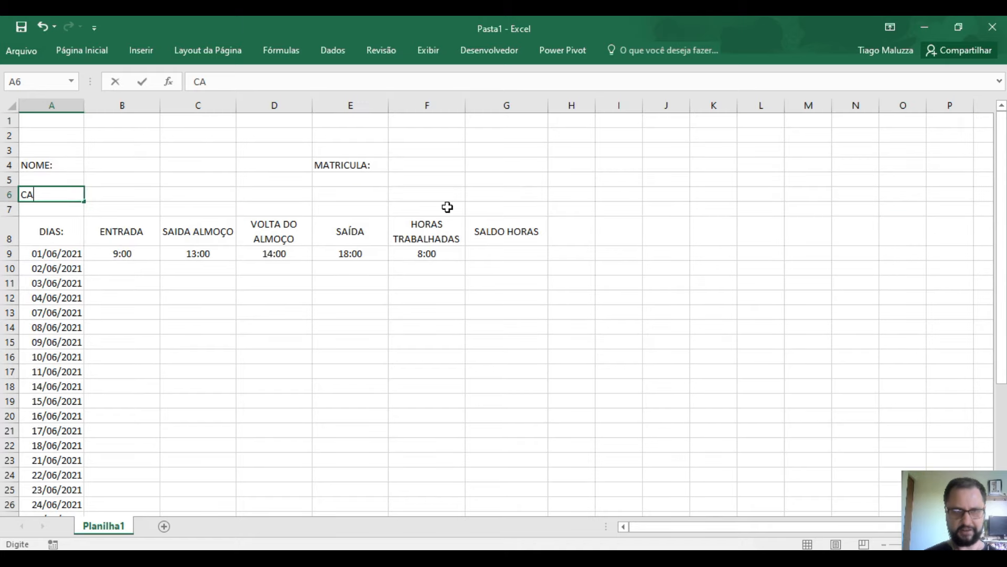
pyautogui.write('RGA')
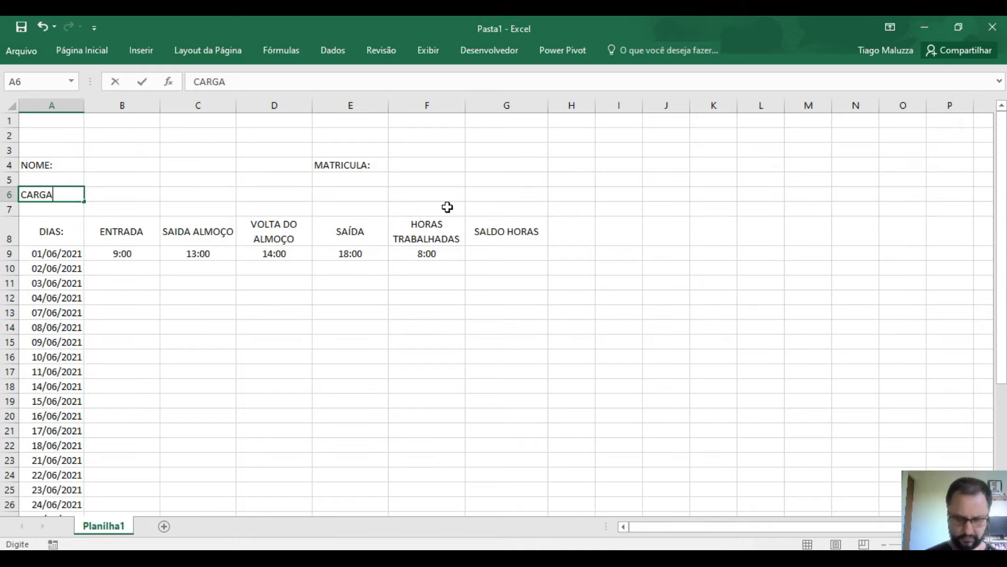
pyautogui.write(' HORÁRI')
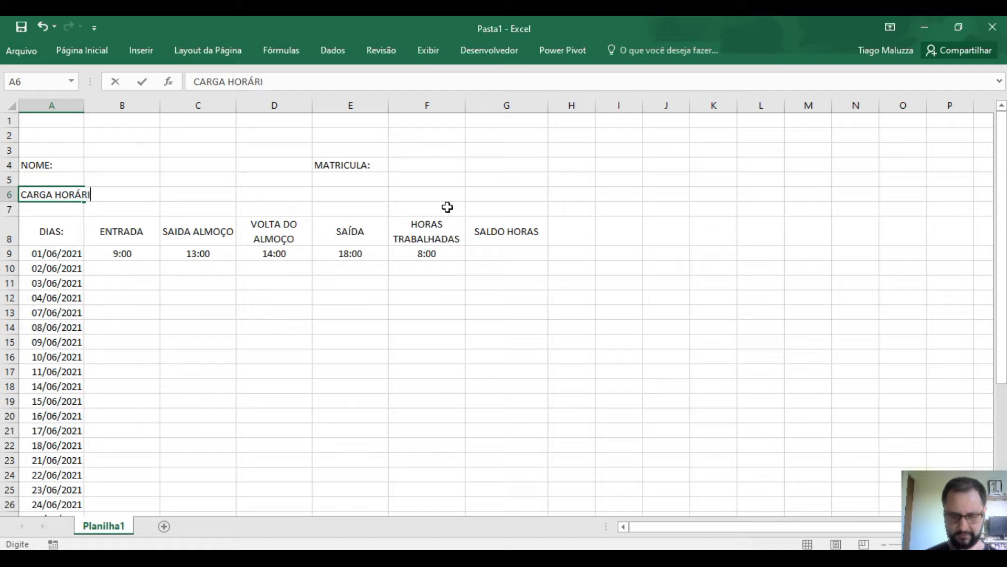
pyautogui.write('A DIARIA')
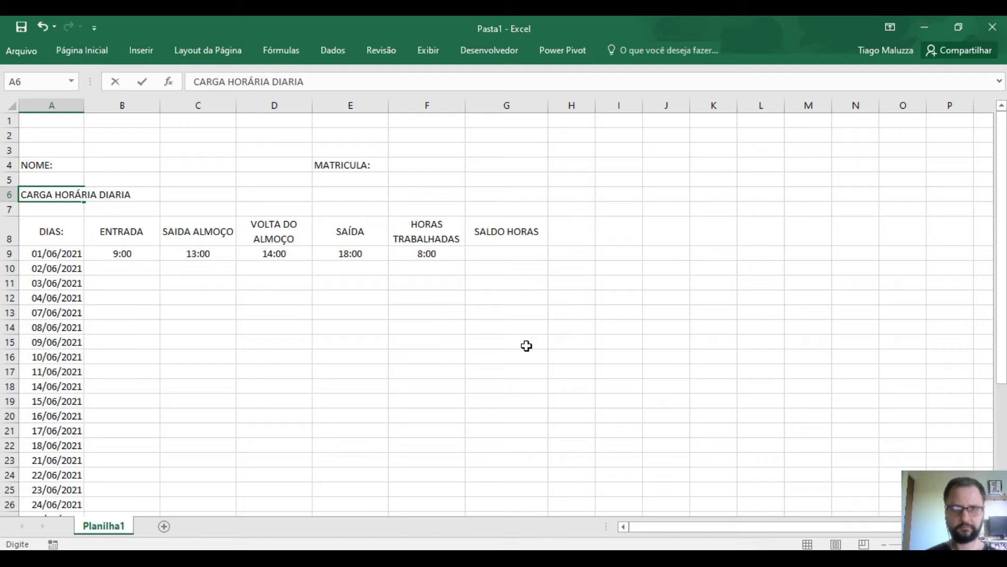
# - Wrap the CARGA HORÁRIA DIARIA label in A6, widen column A slightly, and reduce its font to 10
pyautogui.click(472, 381)
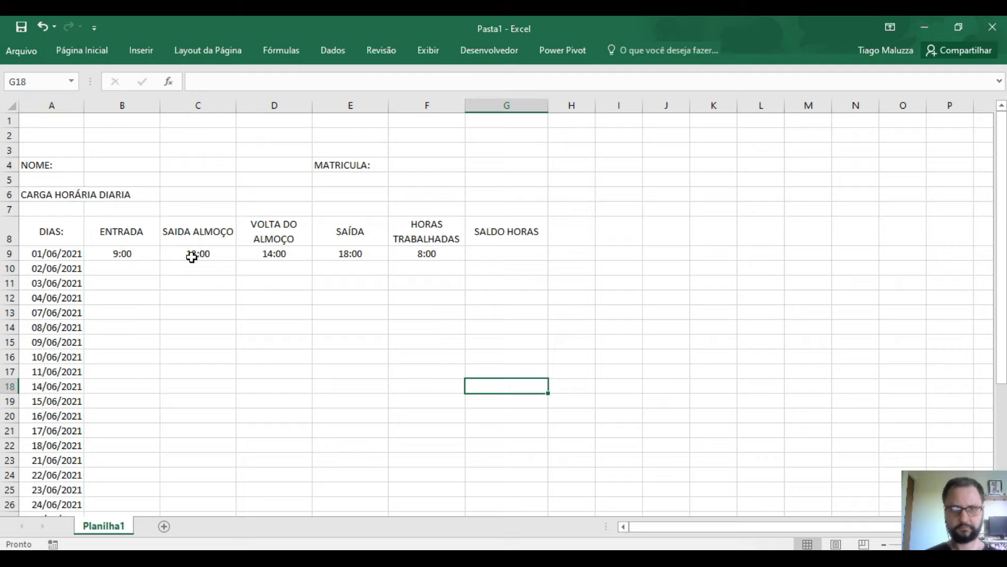
pyautogui.click(66, 191)
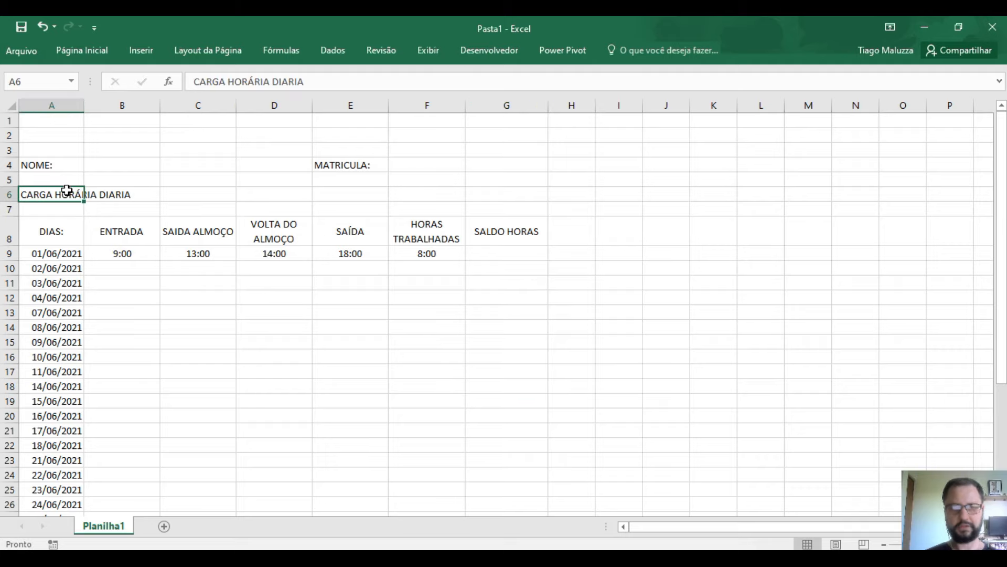
pyautogui.click(87, 51)
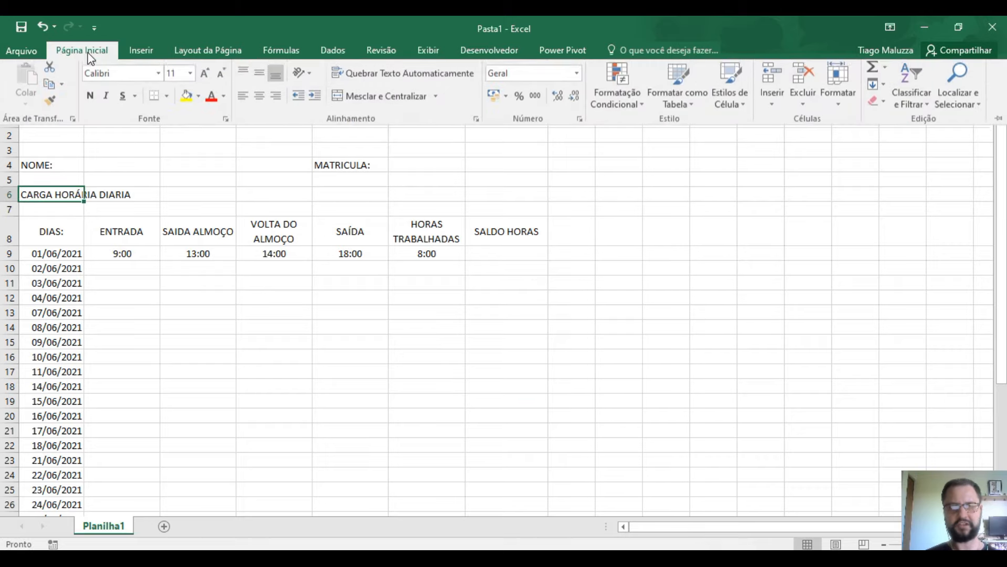
pyautogui.click(351, 76)
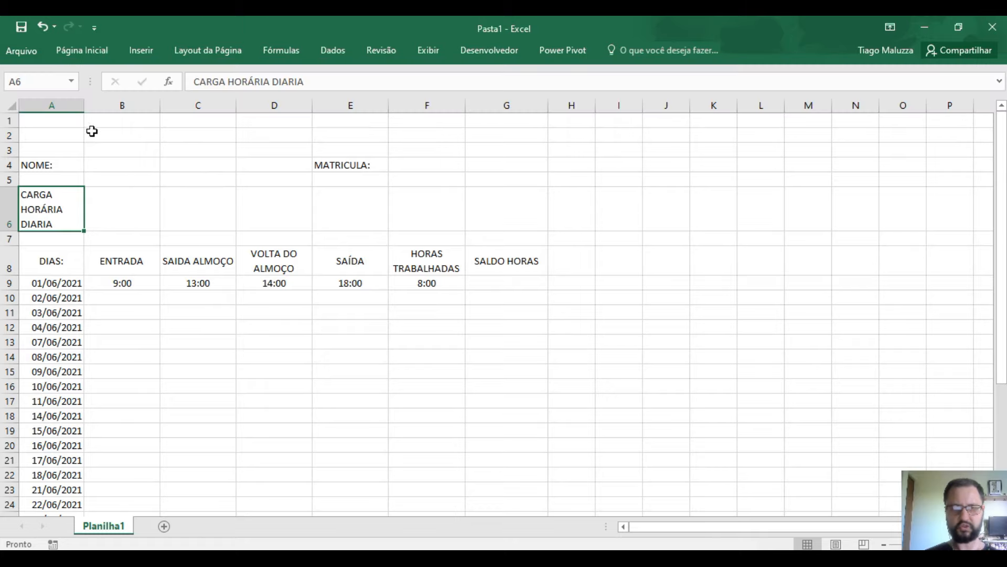
pyautogui.moveTo(84, 105); pyautogui.dragTo(91, 105)
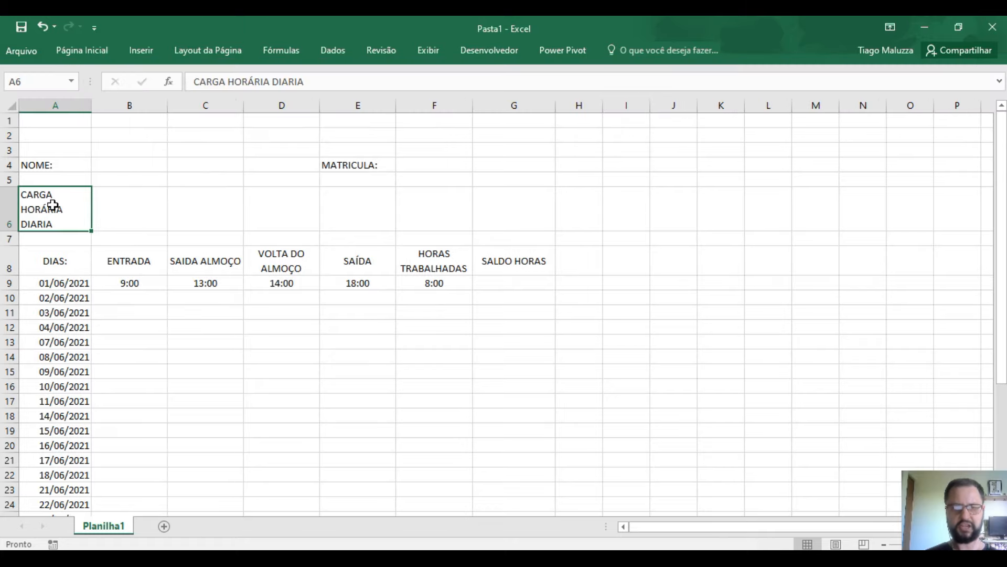
pyautogui.click(97, 51)
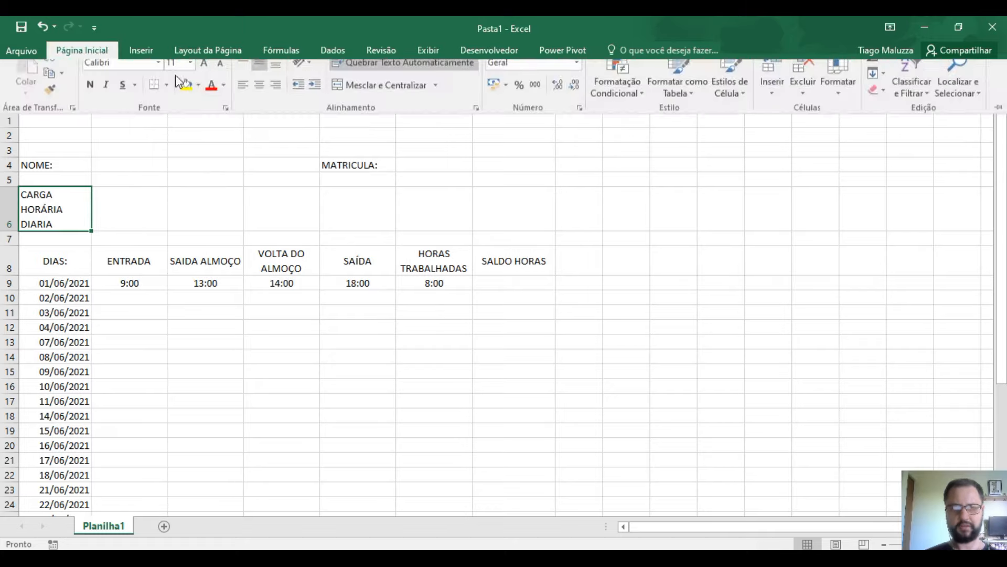
pyautogui.click(224, 78)
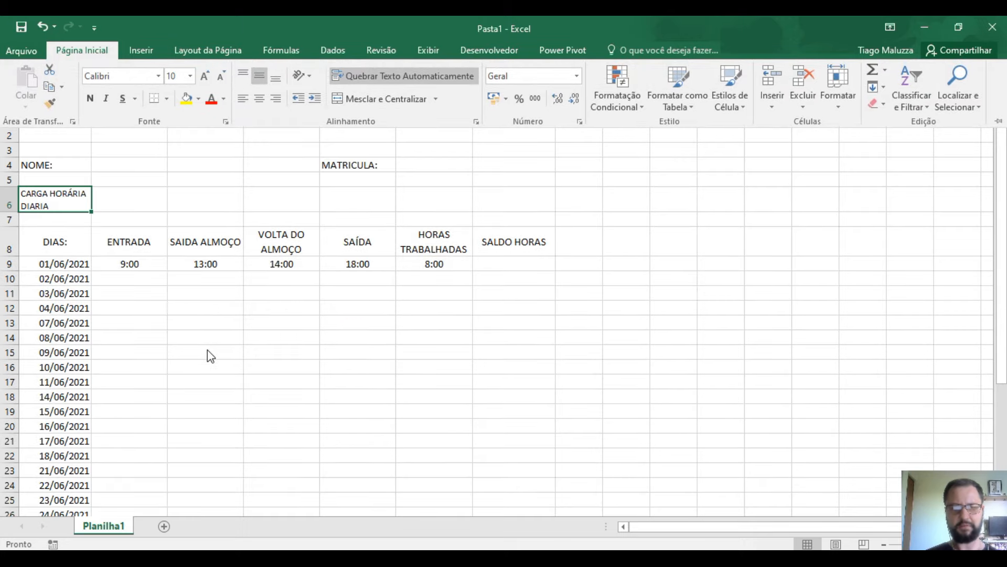
pyautogui.click(77, 206)
pyautogui.click(107, 193)
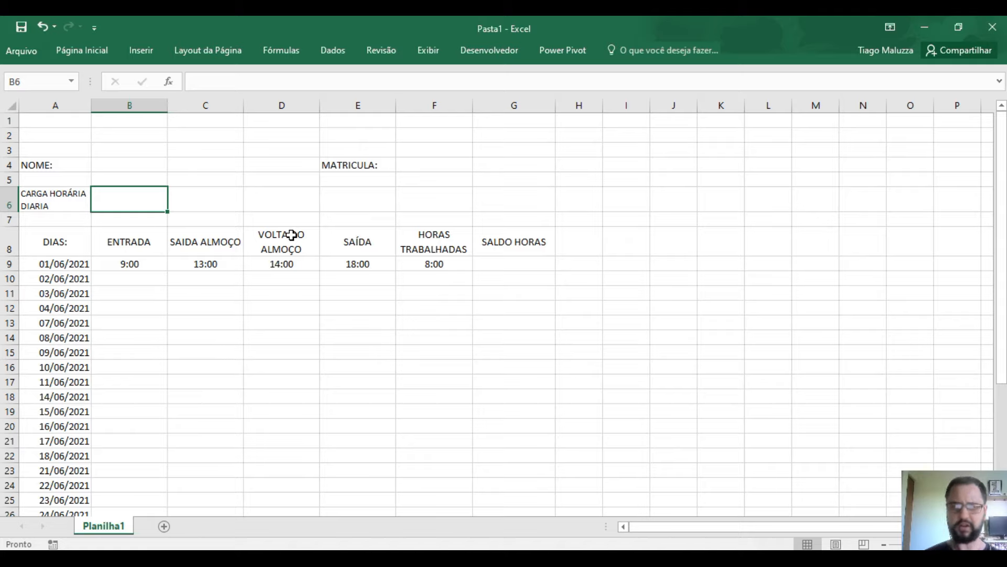
# - Enter 8:00 in B6, apply the 13:30 hours-and-minutes time format, and centre it
pyautogui.write('8:00')
pyautogui.press('Return')
pyautogui.press('Up')
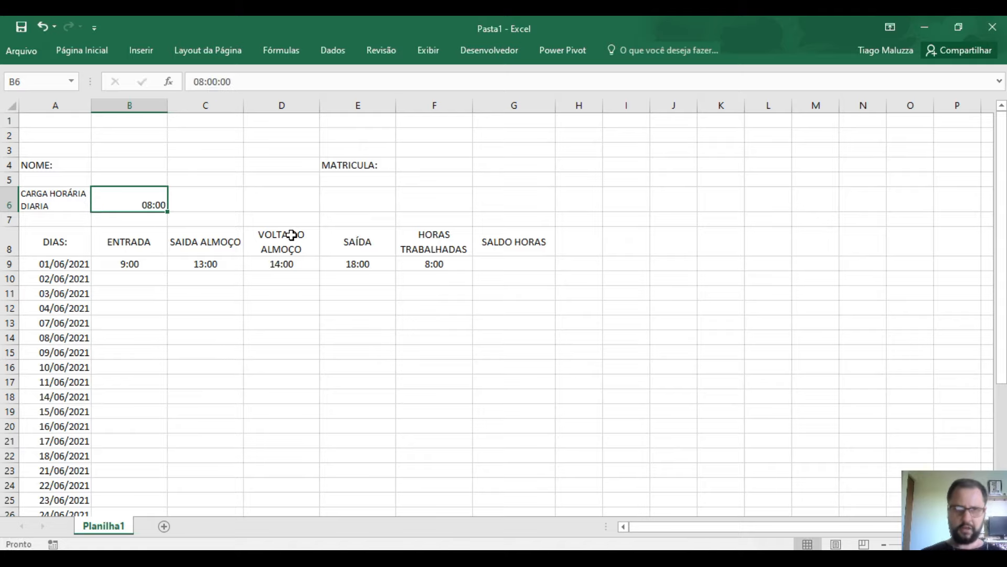
pyautogui.click(82, 51)
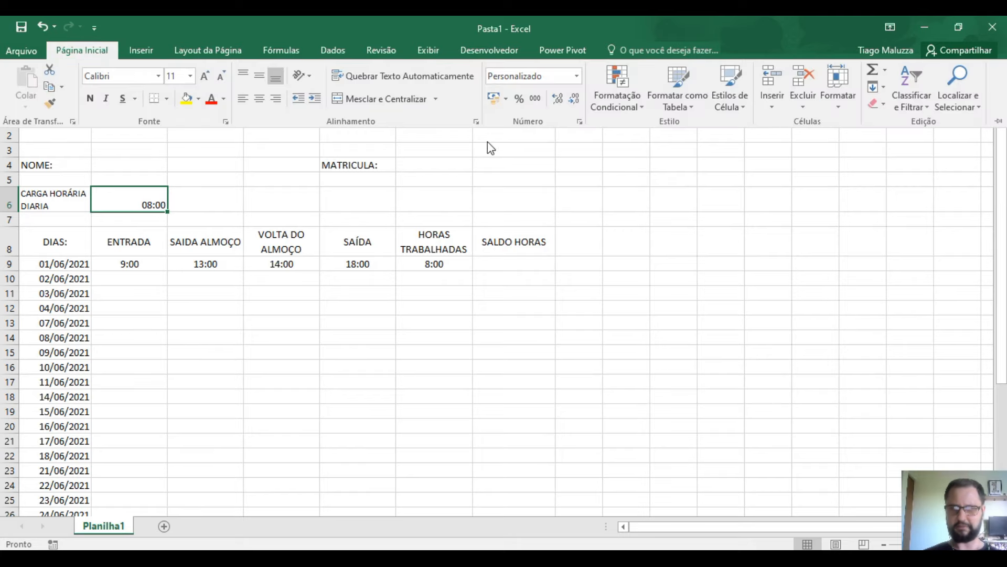
pyautogui.click(580, 122)
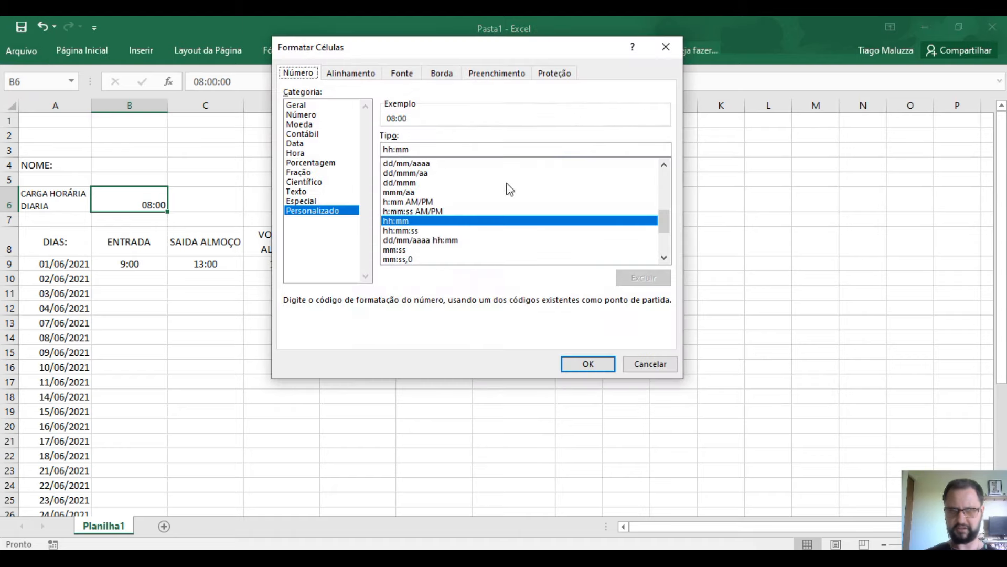
pyautogui.click(309, 163)
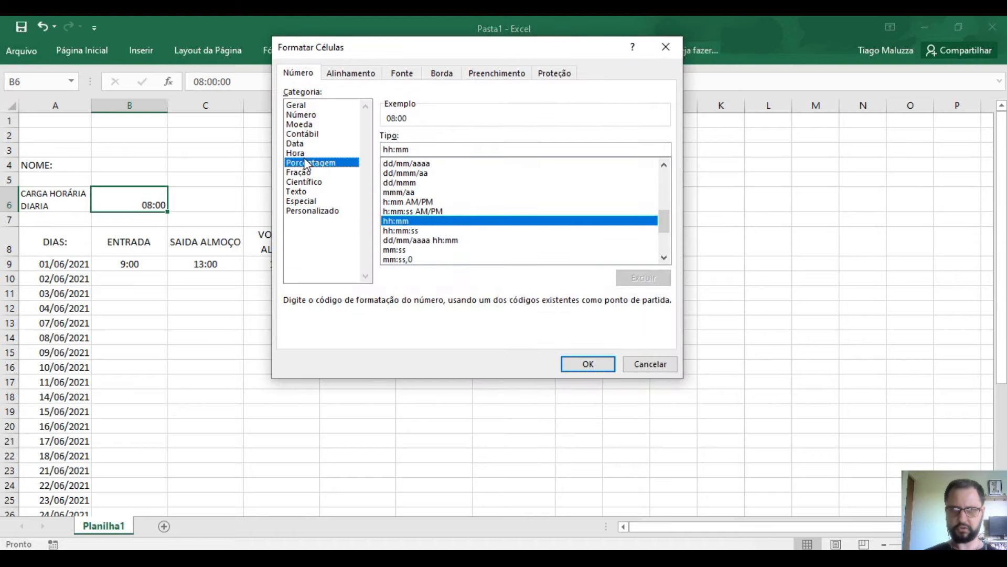
pyautogui.click(307, 154)
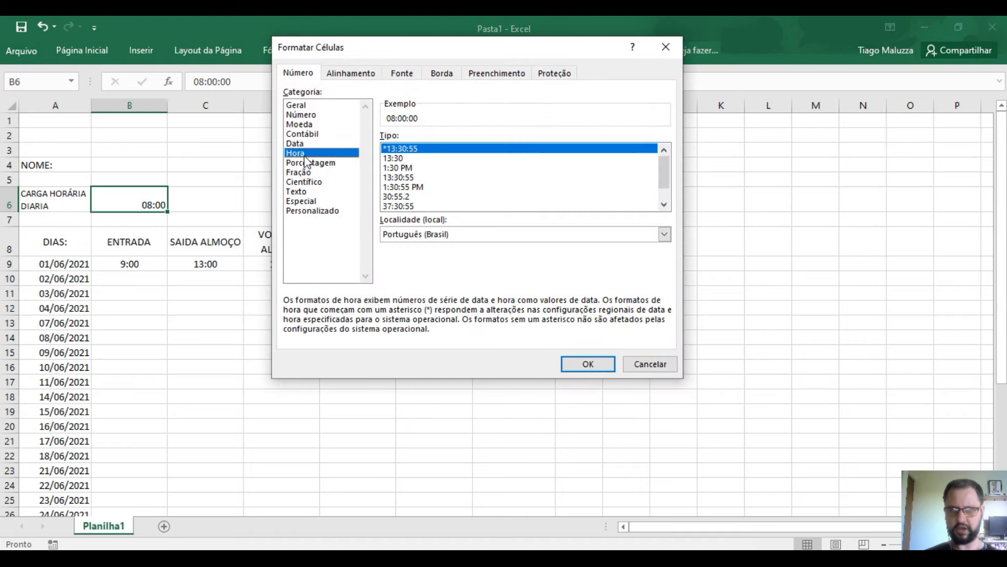
pyautogui.click(404, 158)
pyautogui.click(584, 363)
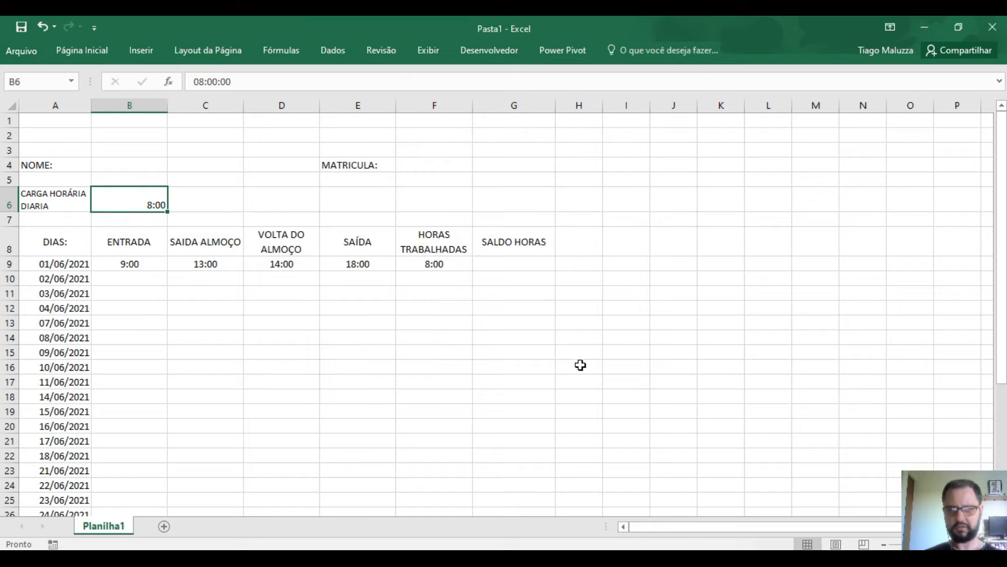
pyautogui.click(113, 50)
pyautogui.click(259, 99)
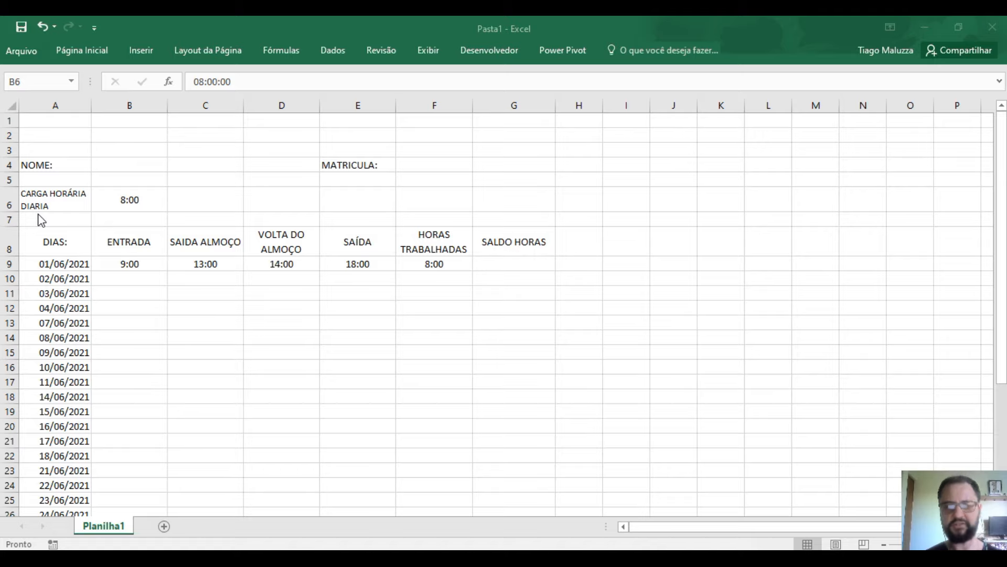
pyautogui.click(547, 259)
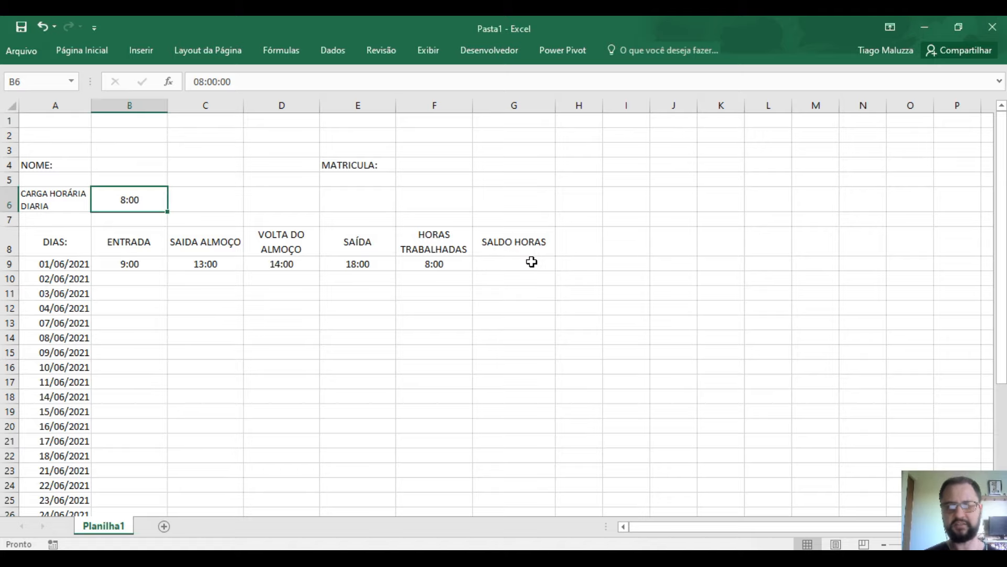
# - Enter =F9-B6 in G9 to compute the SALDO HORAS balance
pyautogui.click(531, 262)
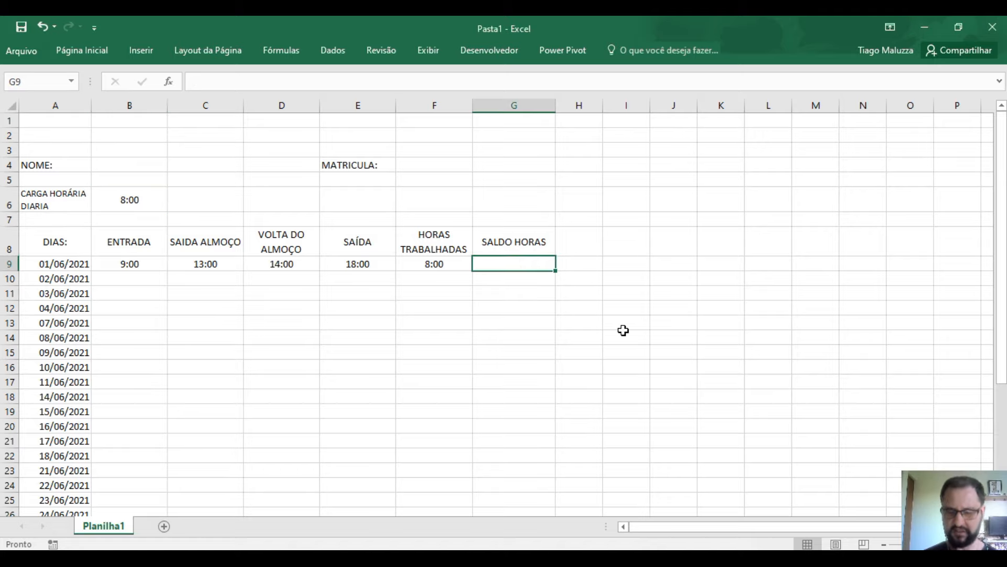
pyautogui.write('=')
pyautogui.click(458, 264)
pyautogui.write('-')
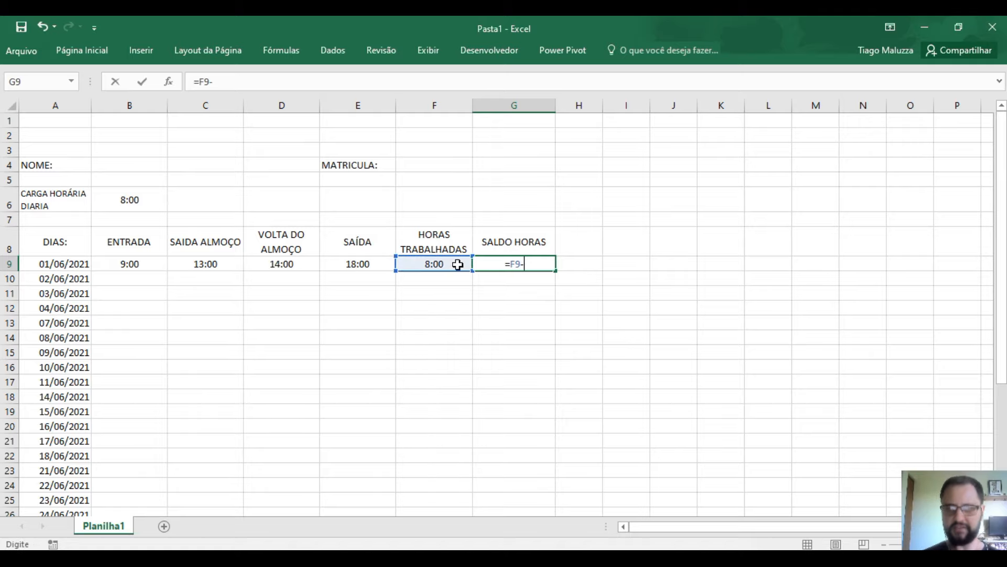
pyautogui.click(145, 202)
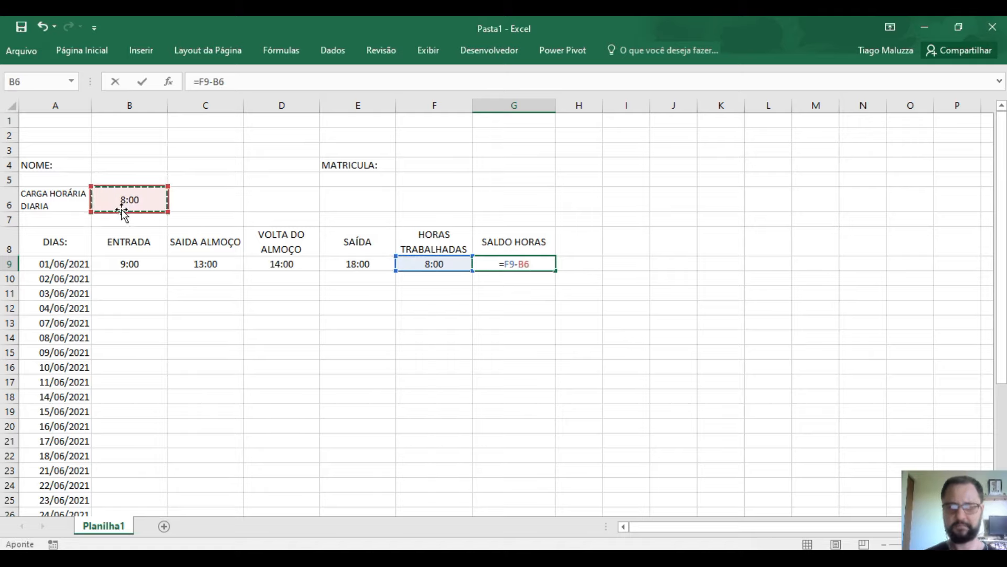
pyautogui.press('Return')
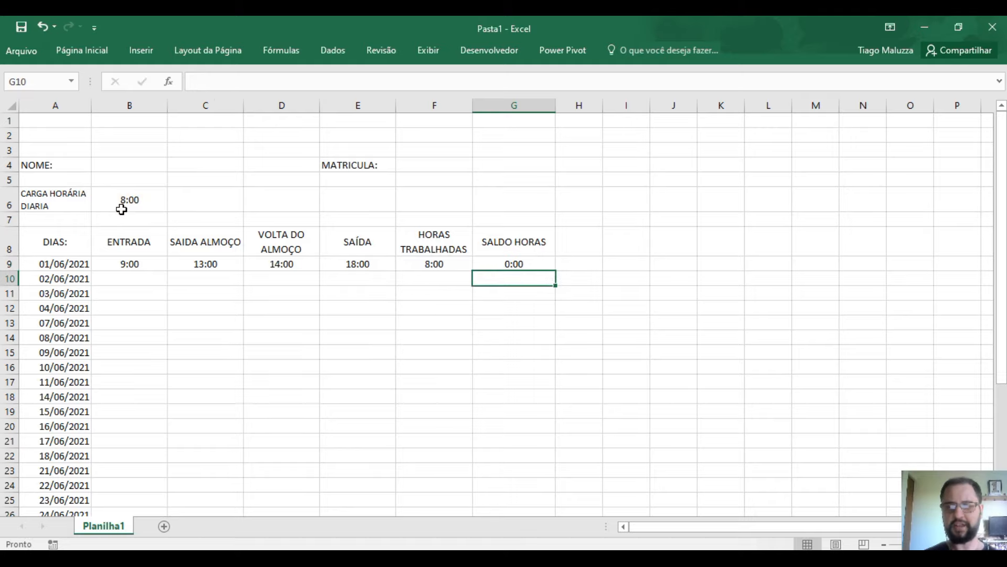
pyautogui.press('Up')
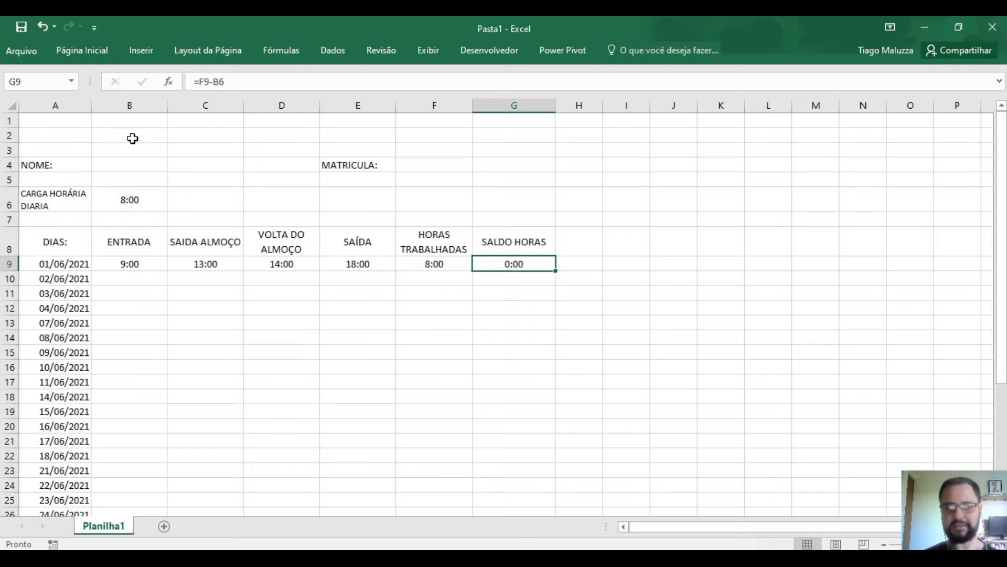
# - Change the exit time in E9 to 17:30, making F9 show 7:30
pyautogui.click(268, 265)
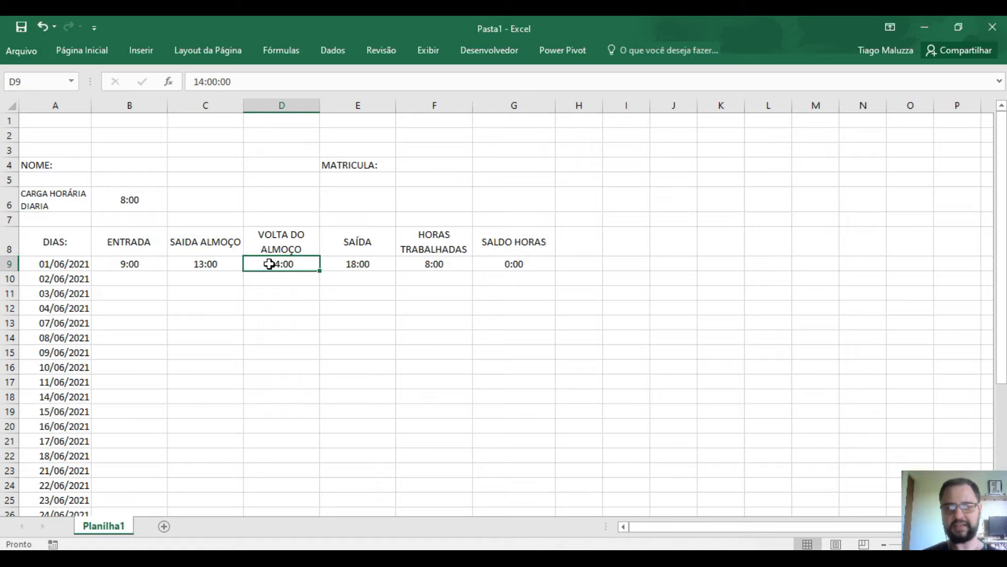
pyautogui.click(351, 267)
pyautogui.write('17:30')
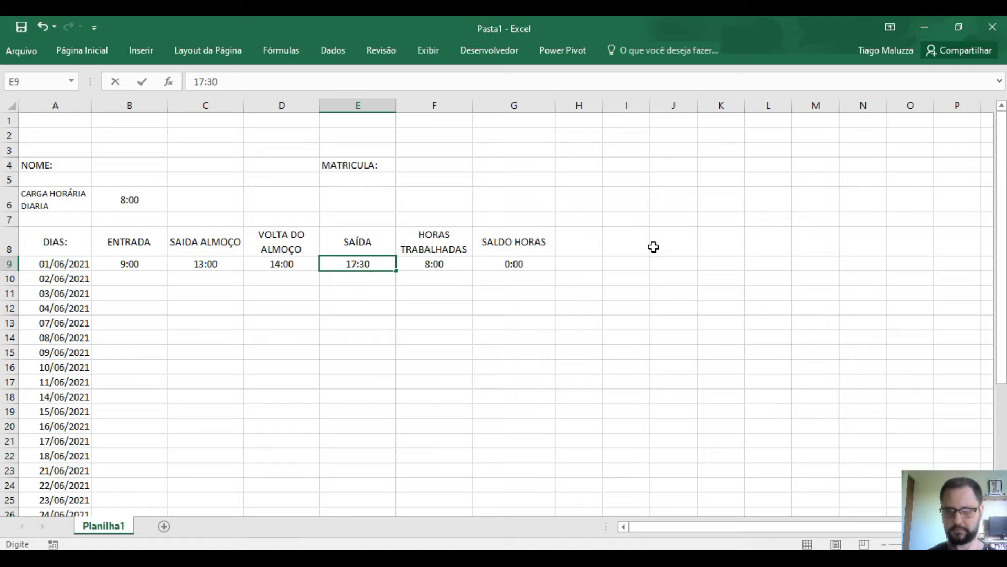
pyautogui.press('Return')
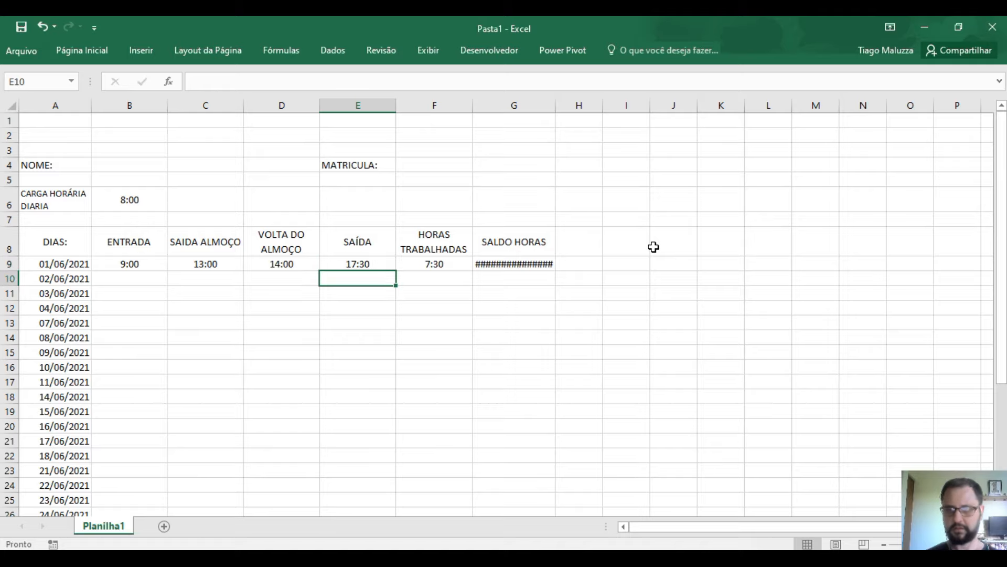
# - Select G9, which shows #### for the negative balance, and the SALDO HORAS cells below it
pyautogui.click(547, 264)
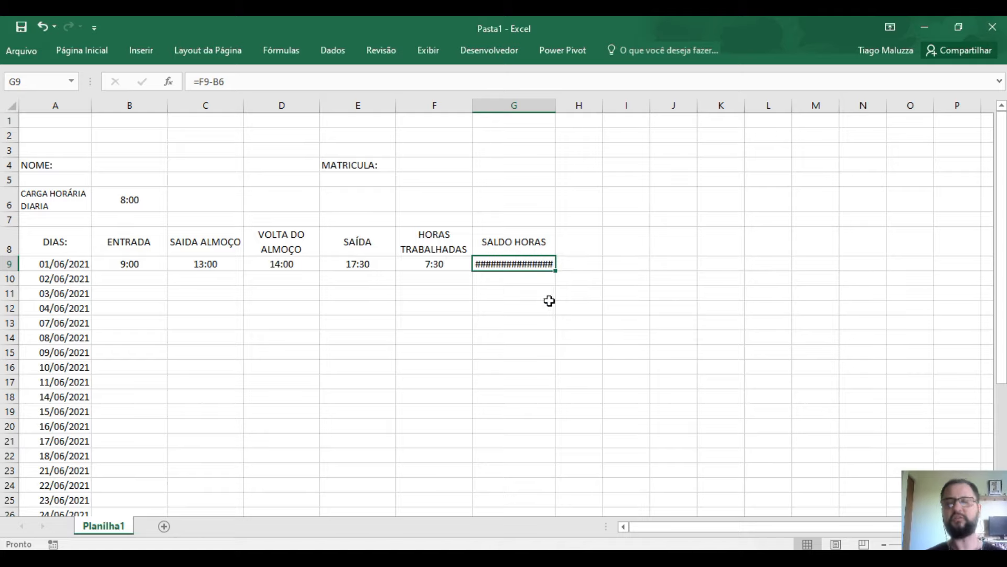
pyautogui.moveTo(542, 265)
pyautogui.moveTo(542, 265); pyautogui.dragTo(526, 434)
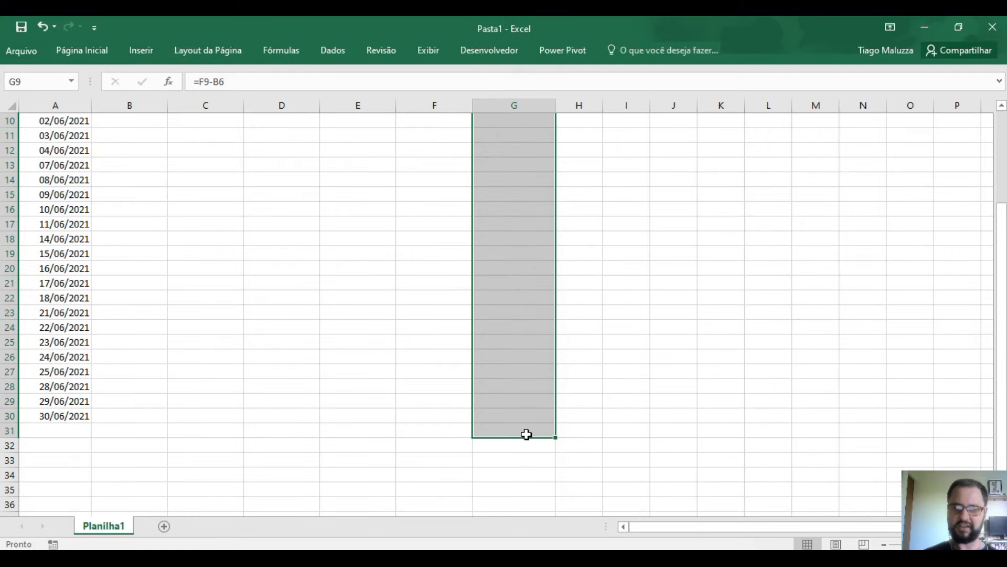
pyautogui.scroll(3, 535, 448)
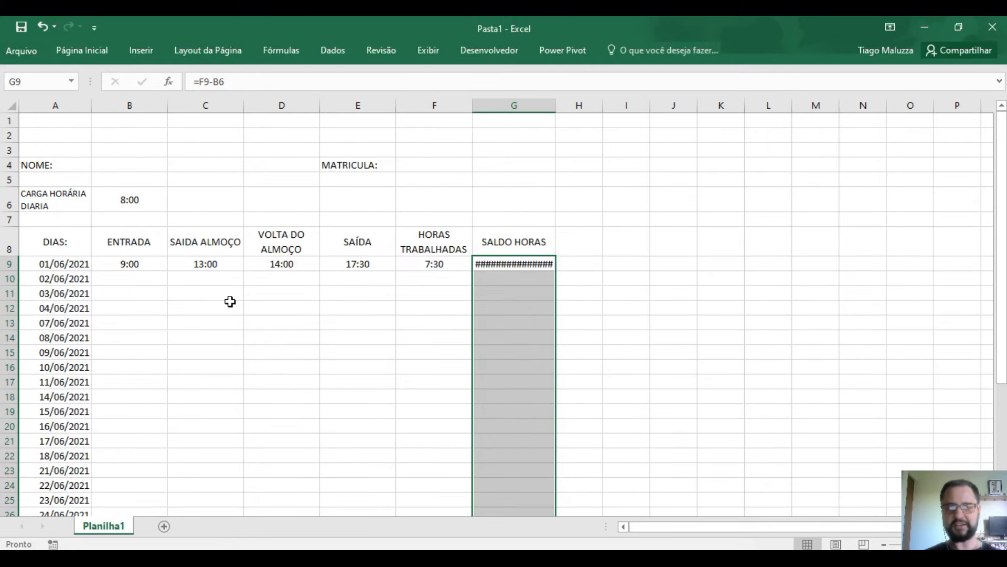
# - Tick 'Usar sistema de data 1904' under Opções > Avançado and confirm with OK
pyautogui.click(30, 55)
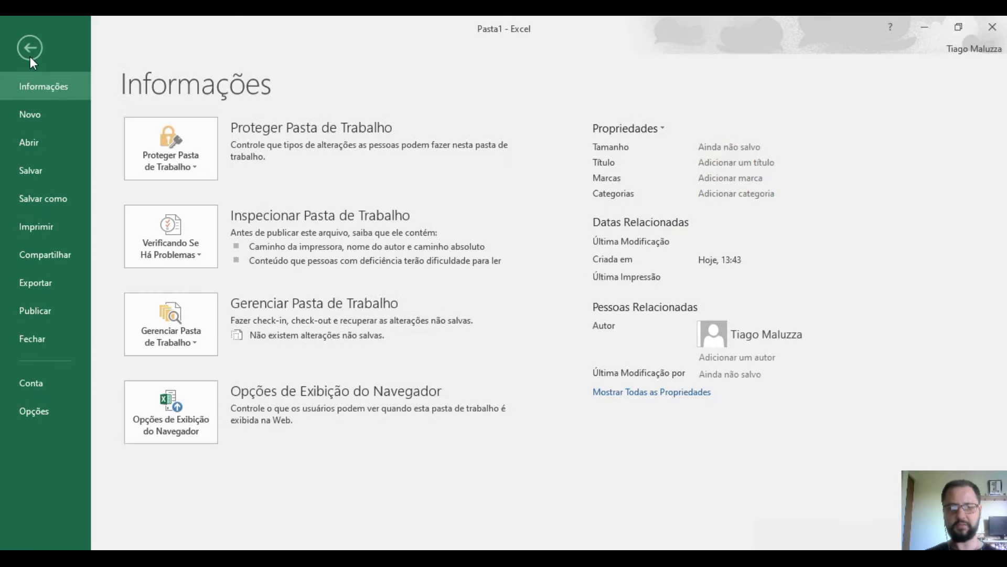
pyautogui.click(35, 411)
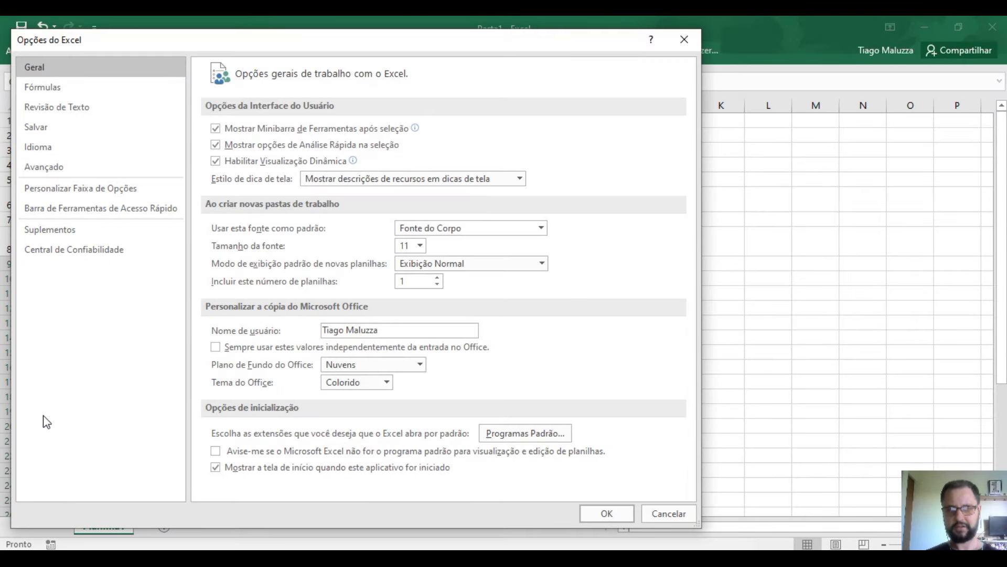
pyautogui.click(81, 174)
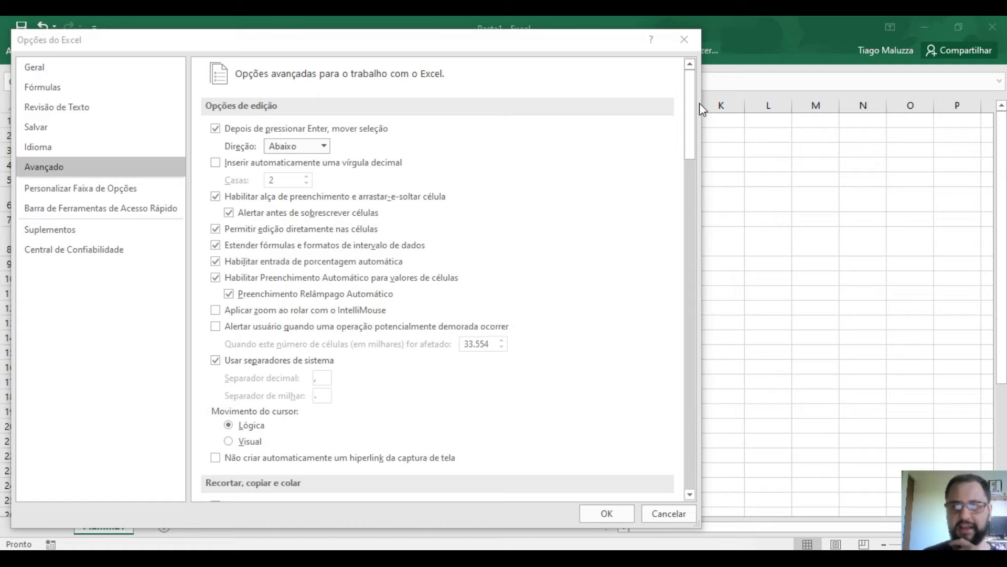
pyautogui.moveTo(691, 108); pyautogui.dragTo(662, 348)
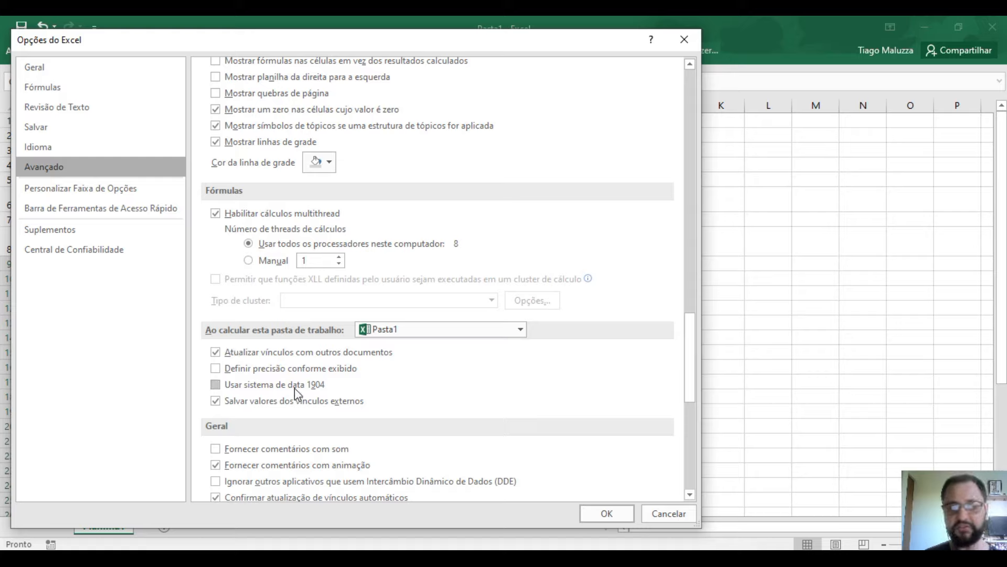
pyautogui.click(216, 385)
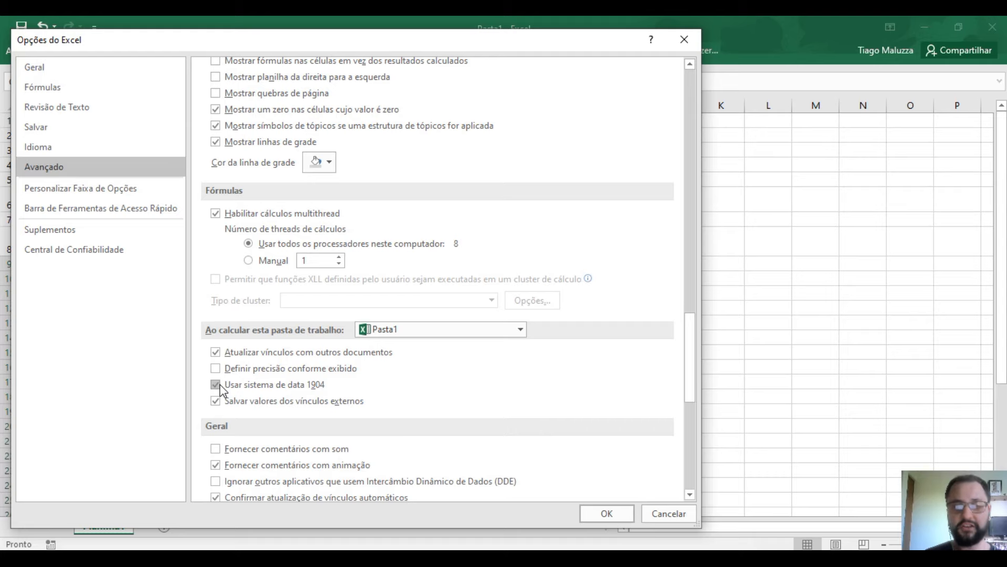
pyautogui.click(591, 517)
pyautogui.click(548, 265)
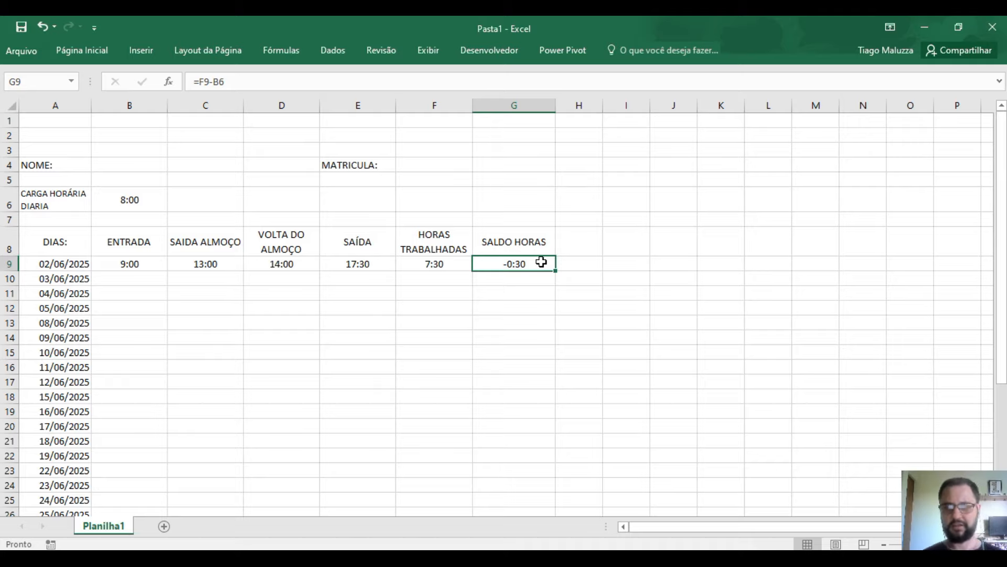
pyautogui.click(526, 325)
pyautogui.scroll(-1, 526, 329)
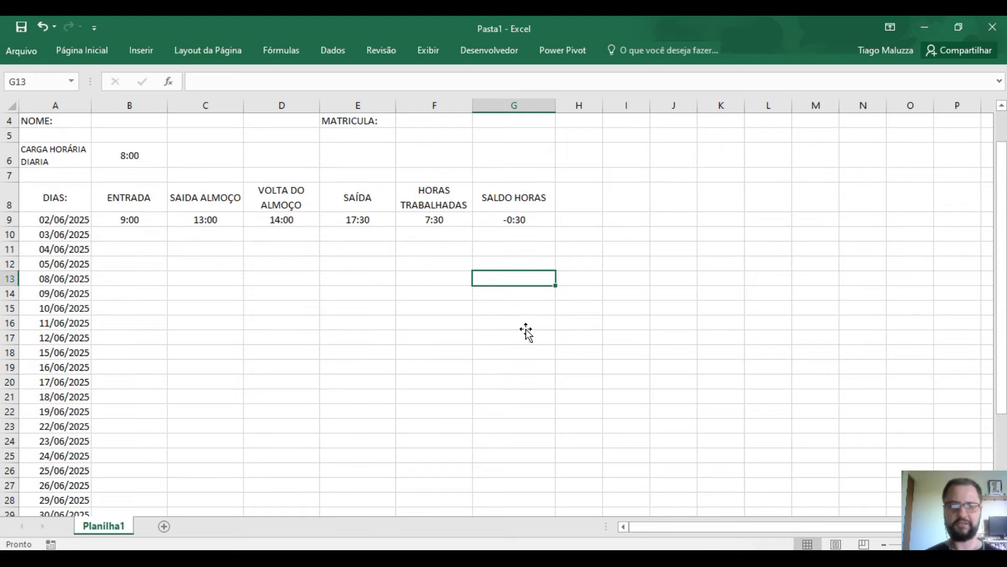
pyautogui.click(142, 219)
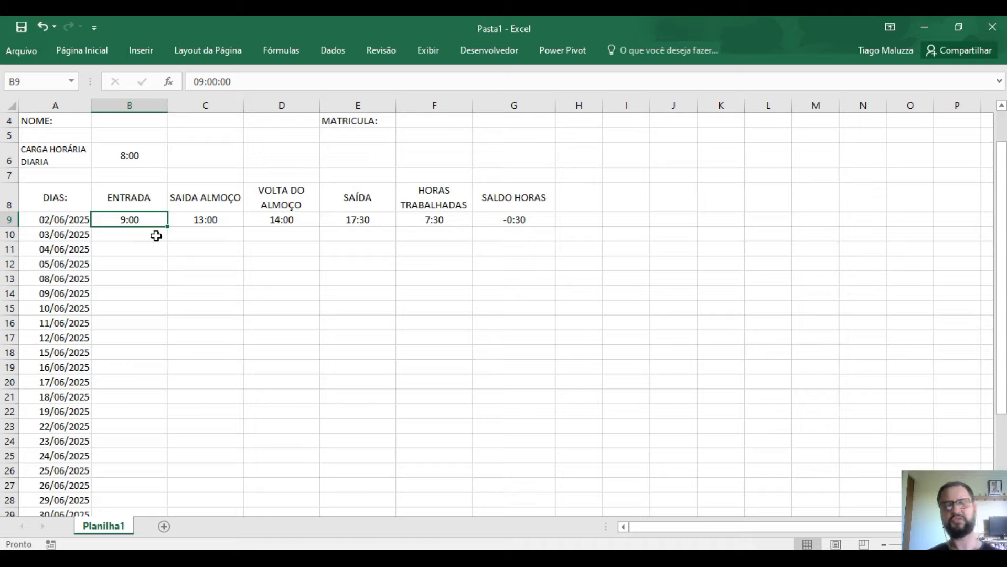
pyautogui.click(195, 219)
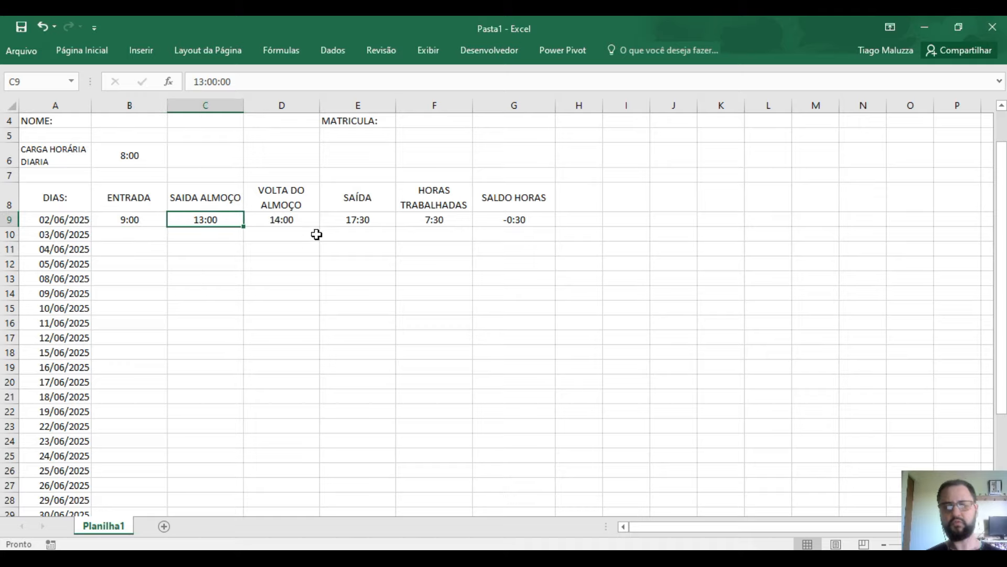
pyautogui.click(301, 220)
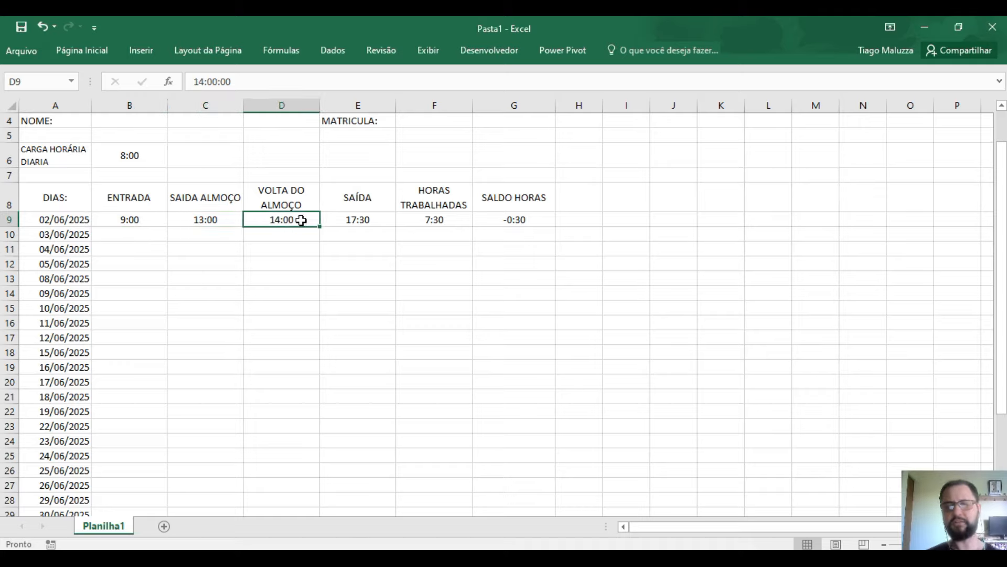
pyautogui.click(341, 223)
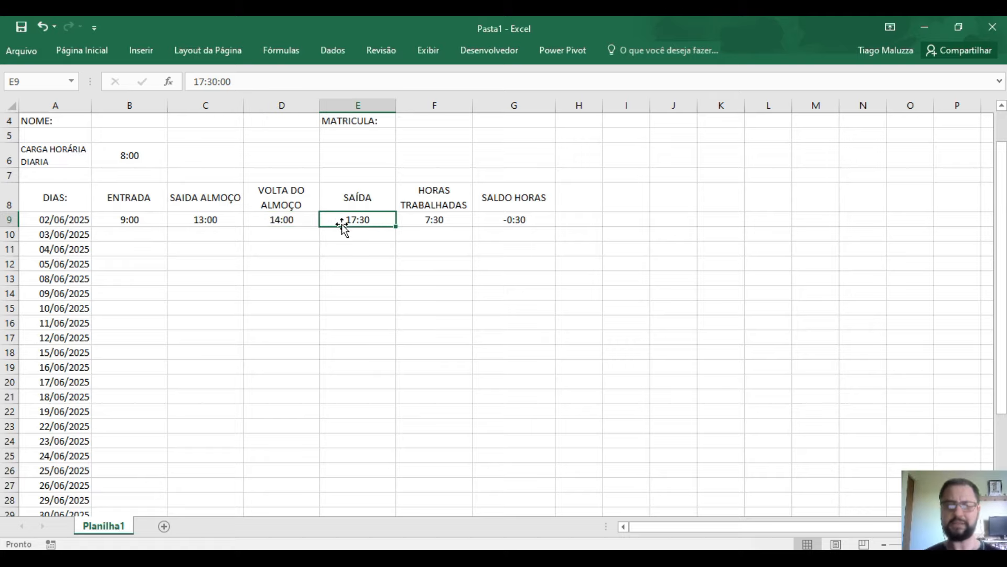
pyautogui.scroll(-2, 332, 317)
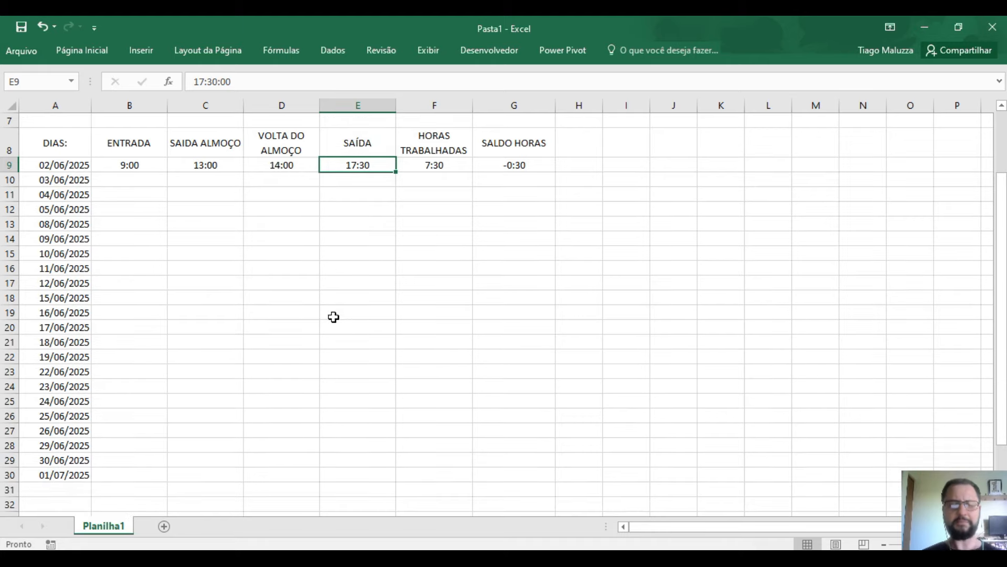
pyautogui.scroll(2, 290, 350)
pyautogui.click(155, 237)
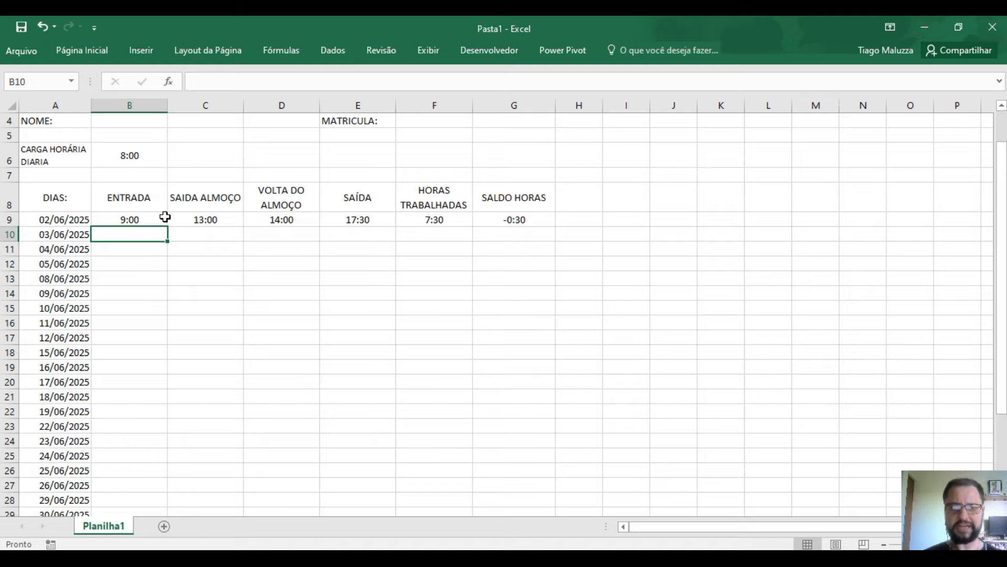
pyautogui.moveTo(160, 219); pyautogui.dragTo(344, 474)
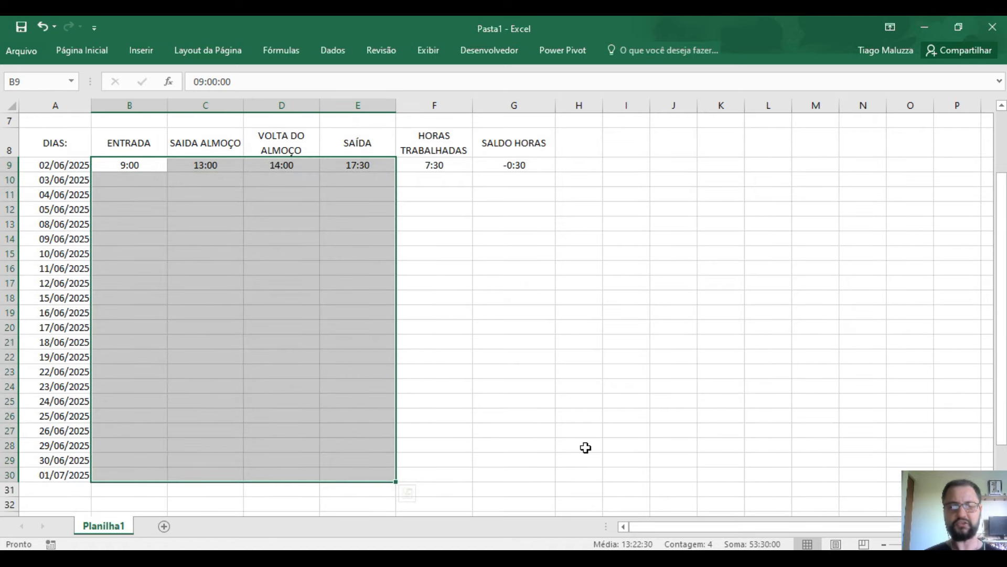
pyautogui.scroll(2, 574, 448)
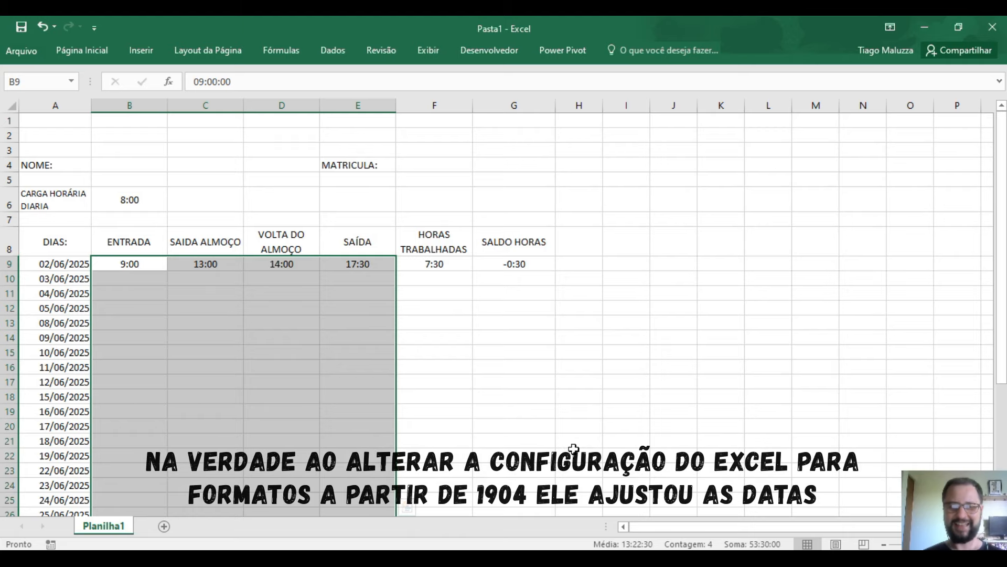
# - Correct the date in A9 to 02/06/2021
pyautogui.click(74, 263)
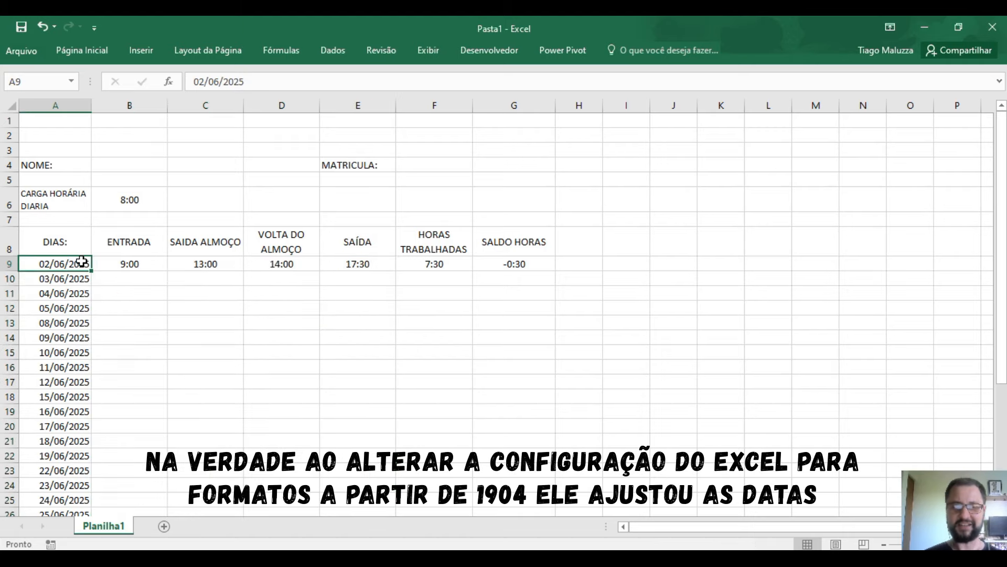
pyautogui.doubleClick(81, 261)
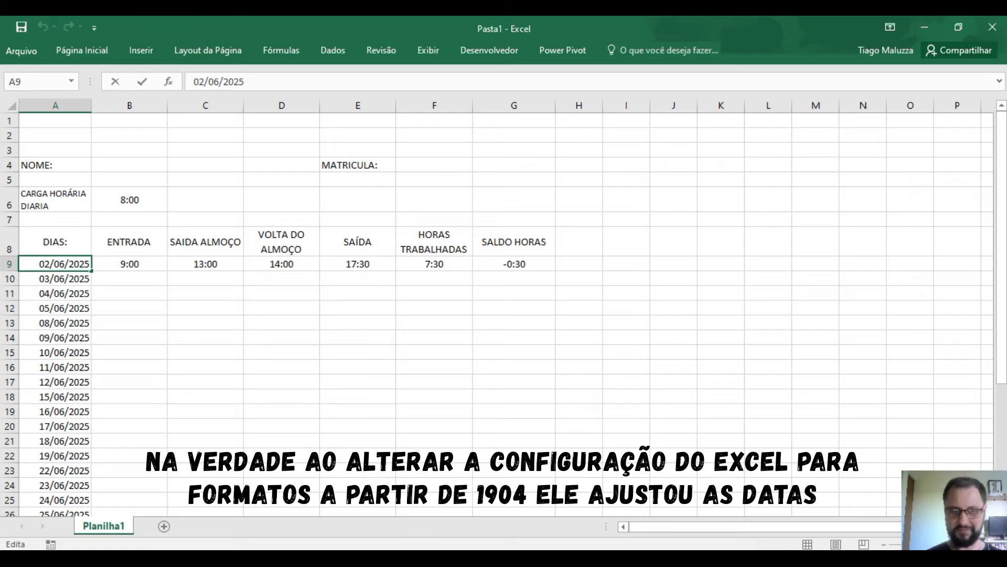
pyautogui.press('BackSpace')
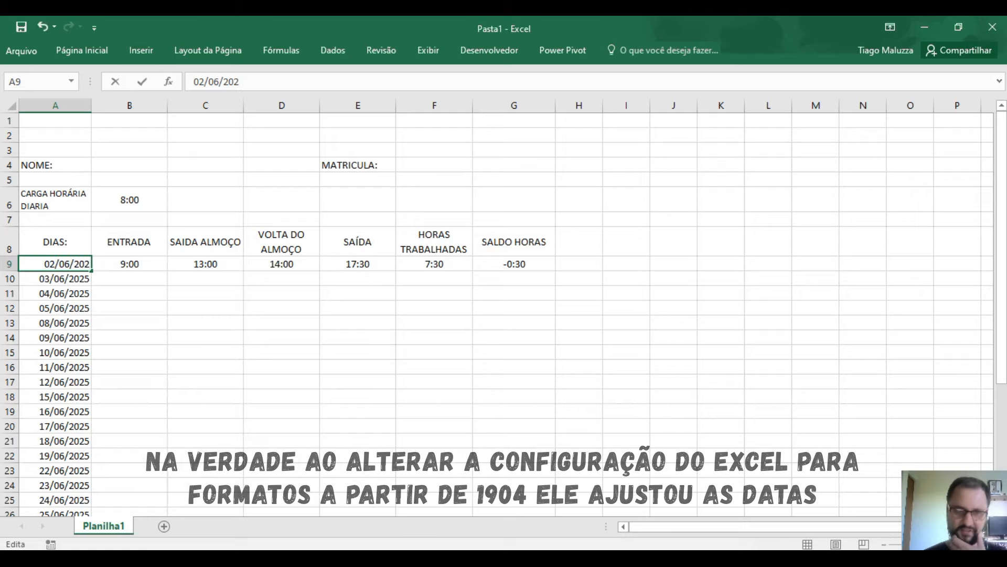
pyautogui.write('1')
pyautogui.click(322, 413)
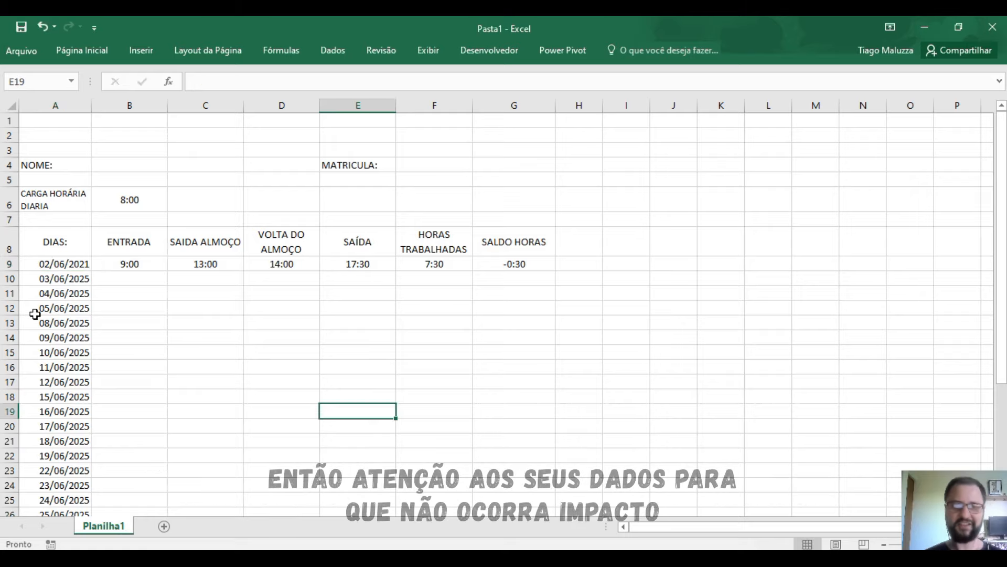
# - Fill A9 down to A30 with weekdays only, then delete the extra 01/07/2021 in A30
pyautogui.click(80, 264)
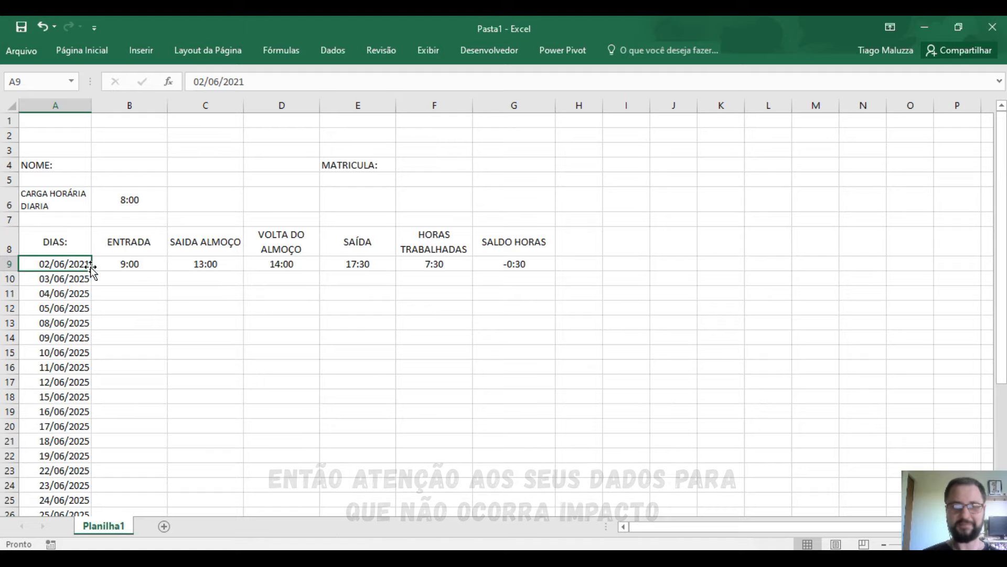
pyautogui.moveTo(92, 271); pyautogui.dragTo(83, 490)
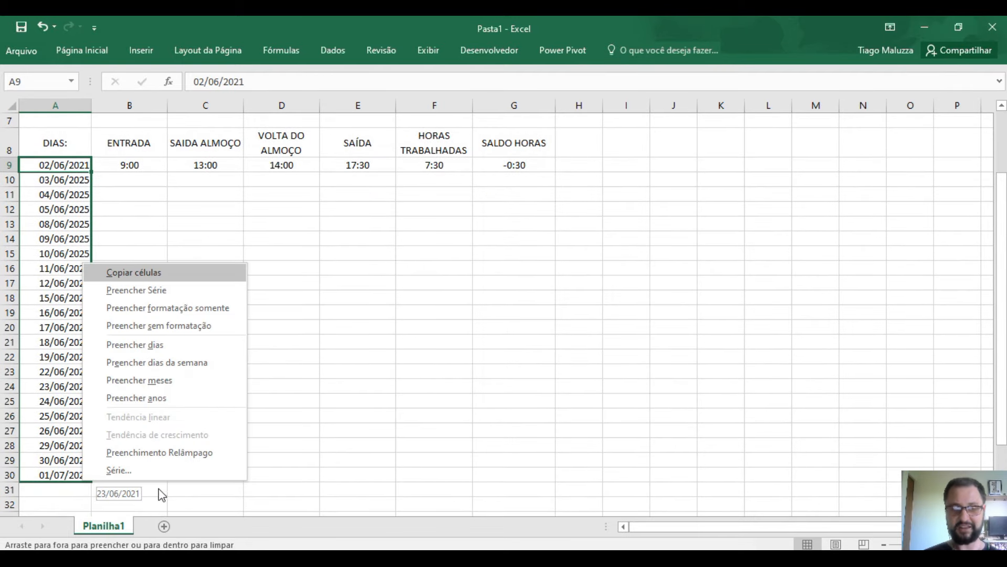
pyautogui.click(202, 365)
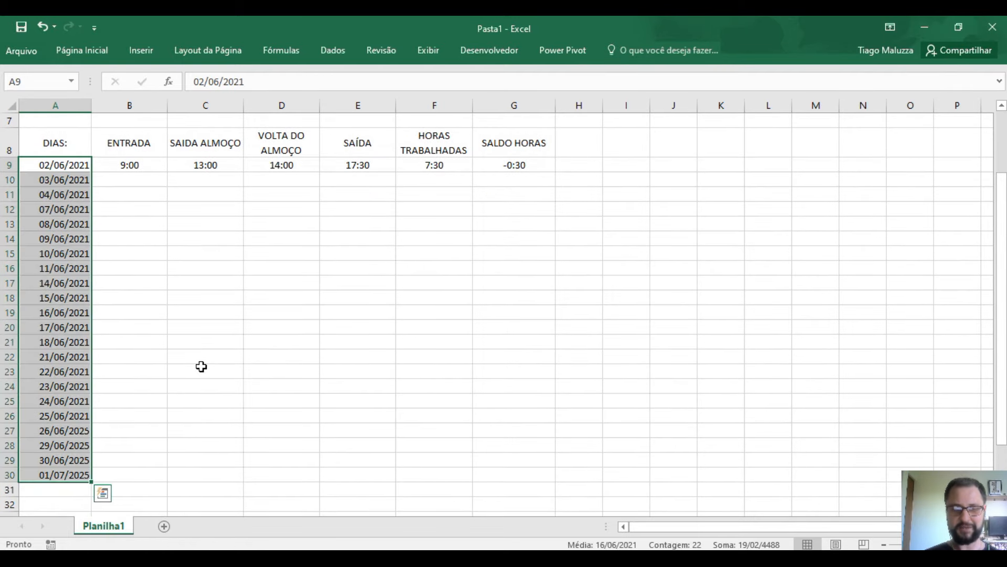
pyautogui.click(349, 376)
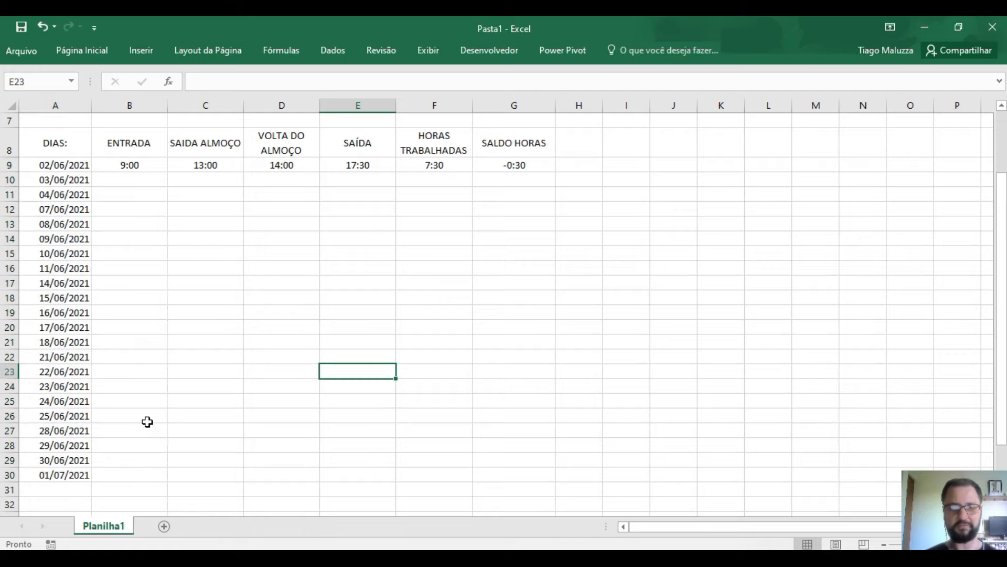
pyautogui.click(77, 473)
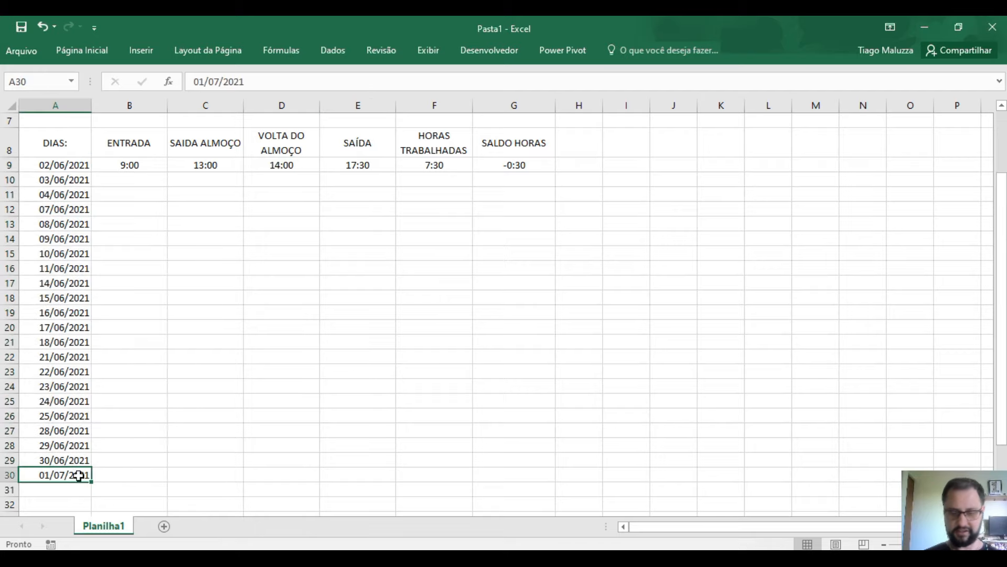
pyautogui.press('Delete')
# - Undo the last change and copy F9's worked-hours formula down to F29
pyautogui.scroll(2, 316, 491)
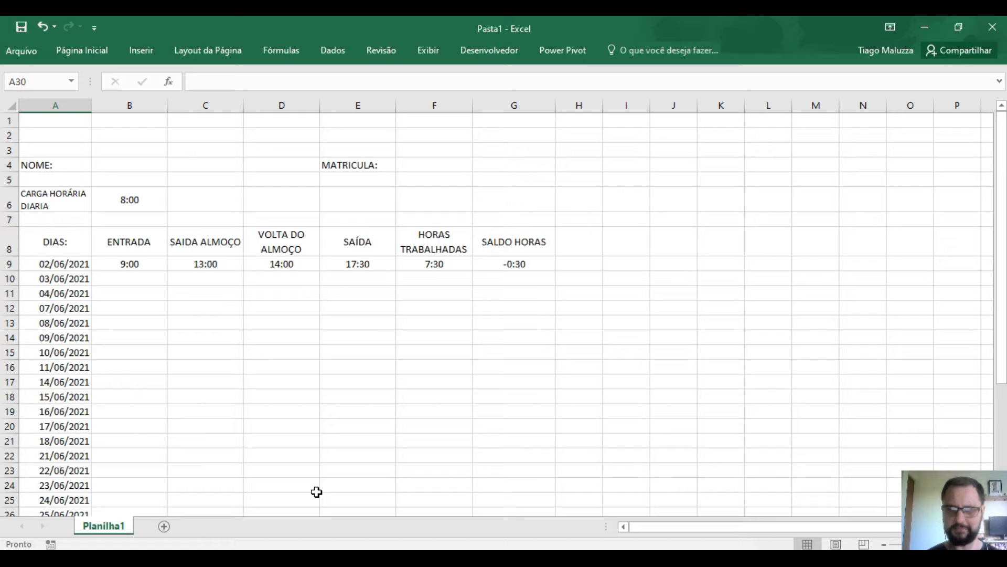
pyautogui.hotkey('ctrl', 'z')
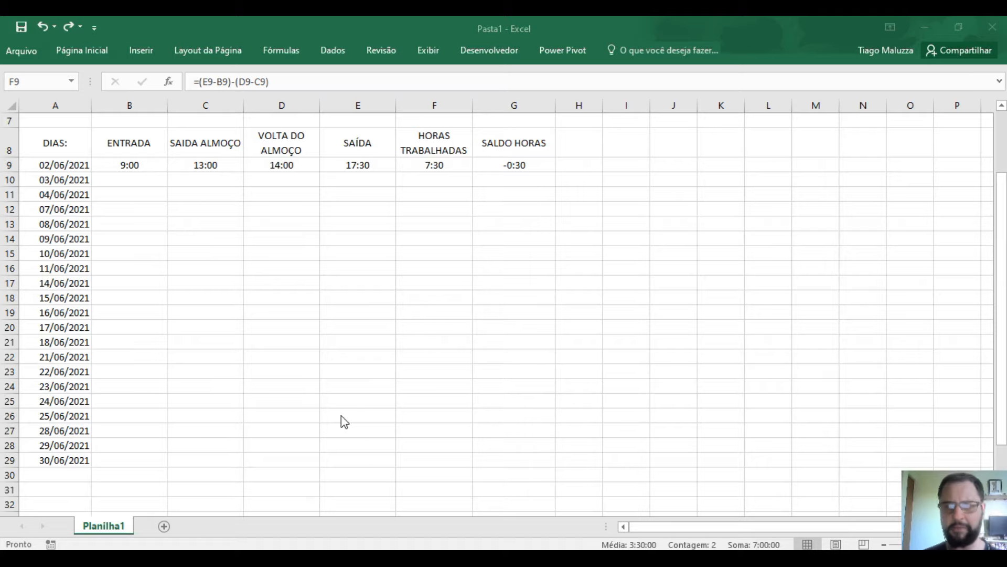
pyautogui.click(457, 164)
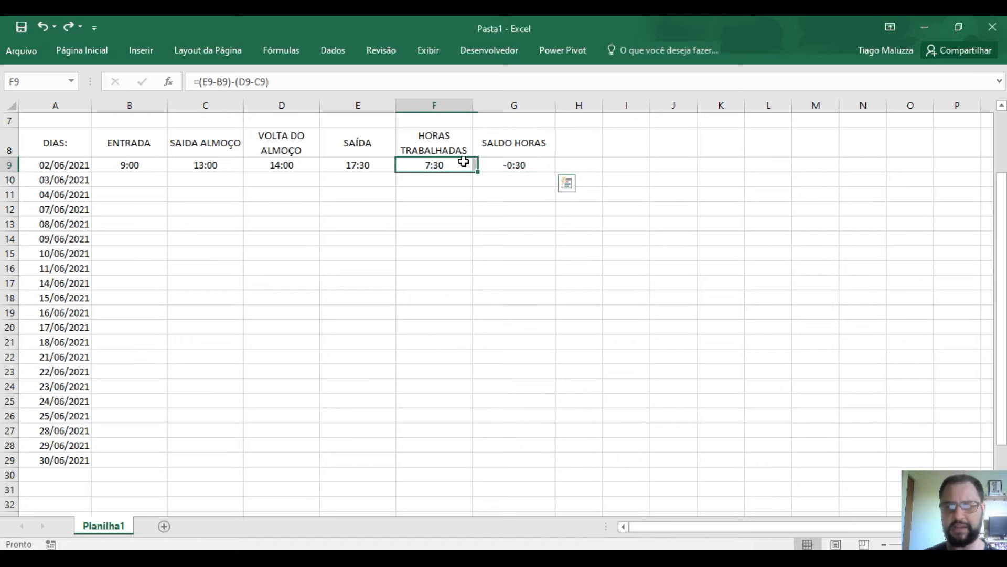
pyautogui.moveTo(473, 171); pyautogui.dragTo(469, 464)
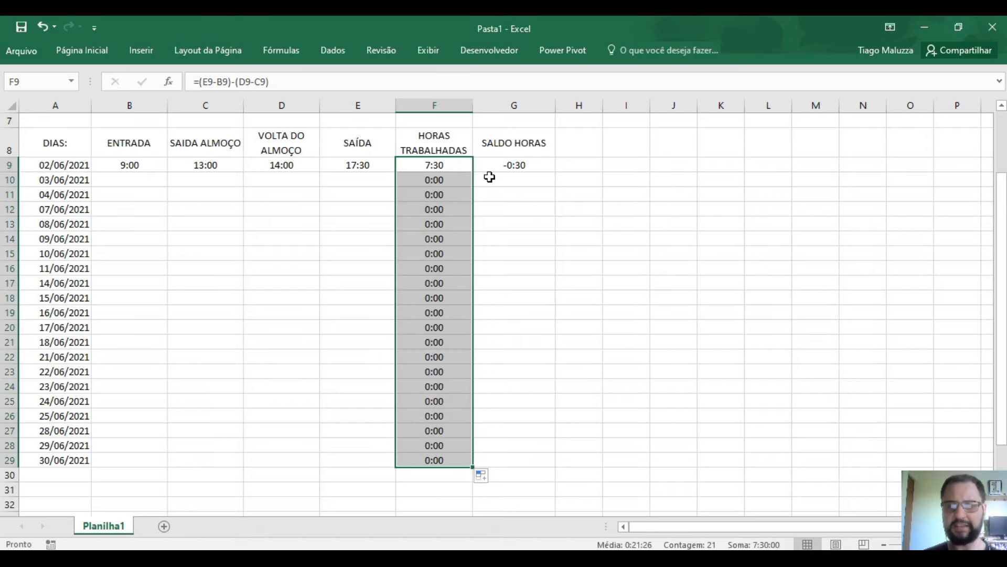
# - Enter the 03/06 times: 9:15 entry, 13:00 and 14:15 lunch, 18:00 exit
pyautogui.click(117, 183)
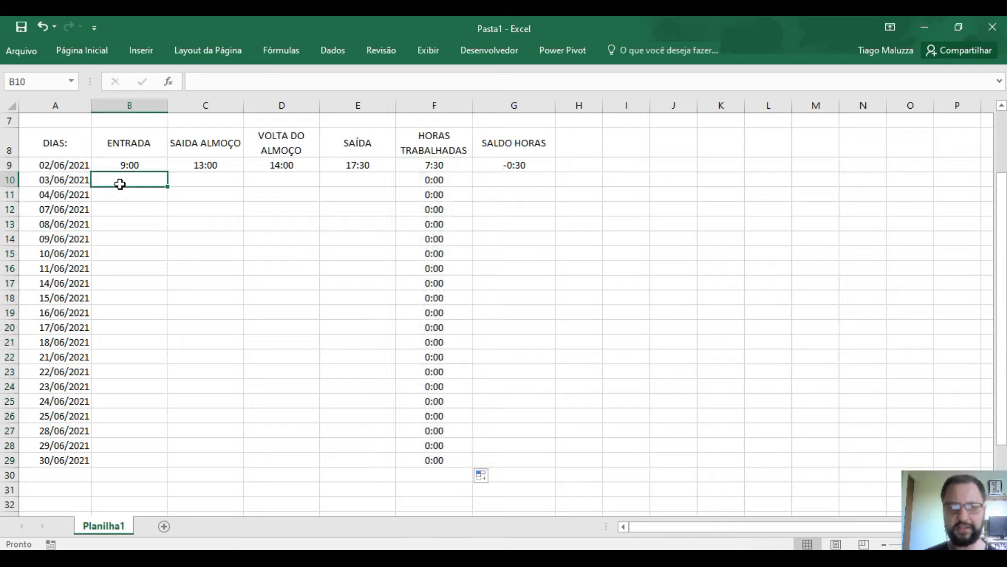
pyautogui.write('9')
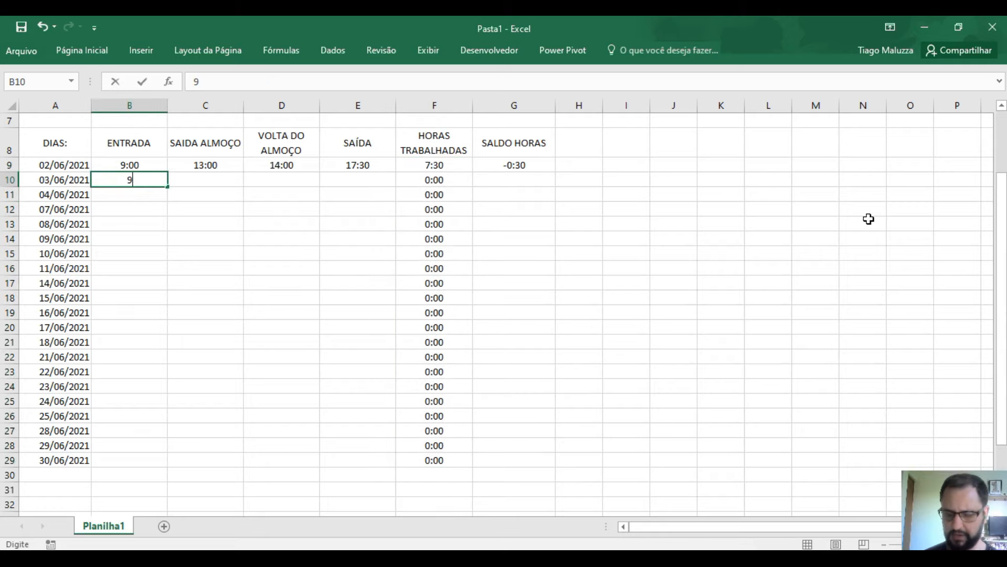
pyautogui.write(':15')
pyautogui.press('Tab')
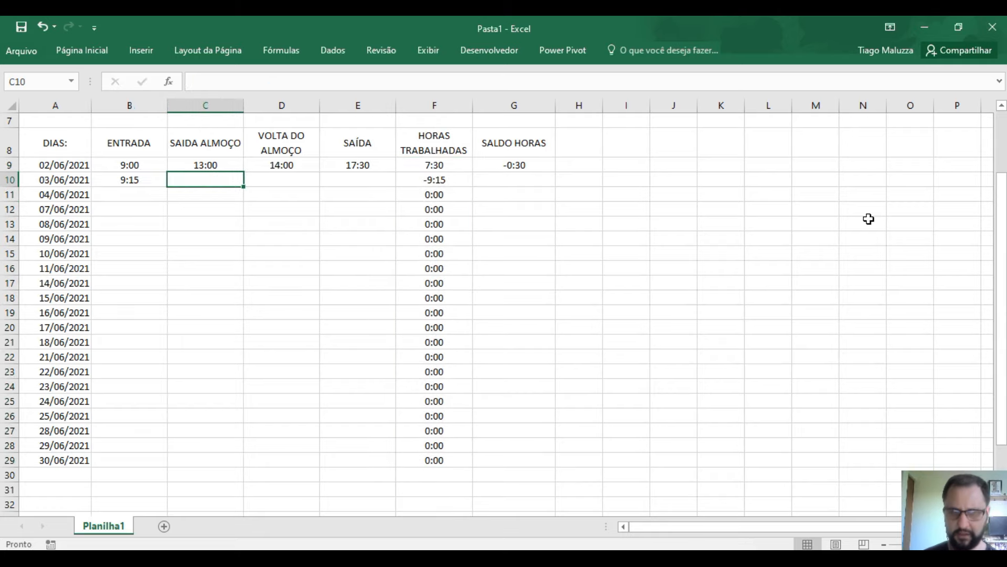
pyautogui.write('13:00')
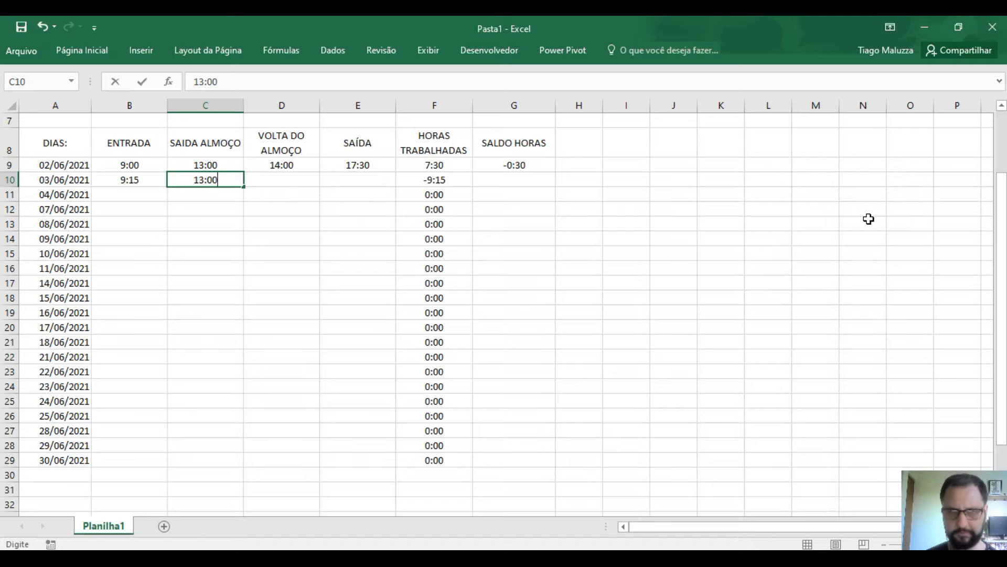
pyautogui.press('Tab')
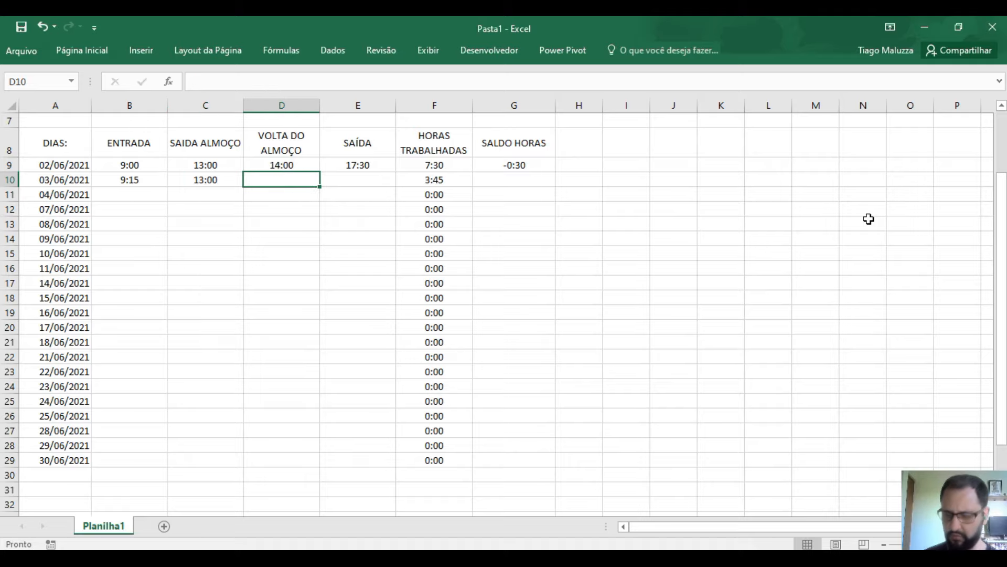
pyautogui.write('14:15')
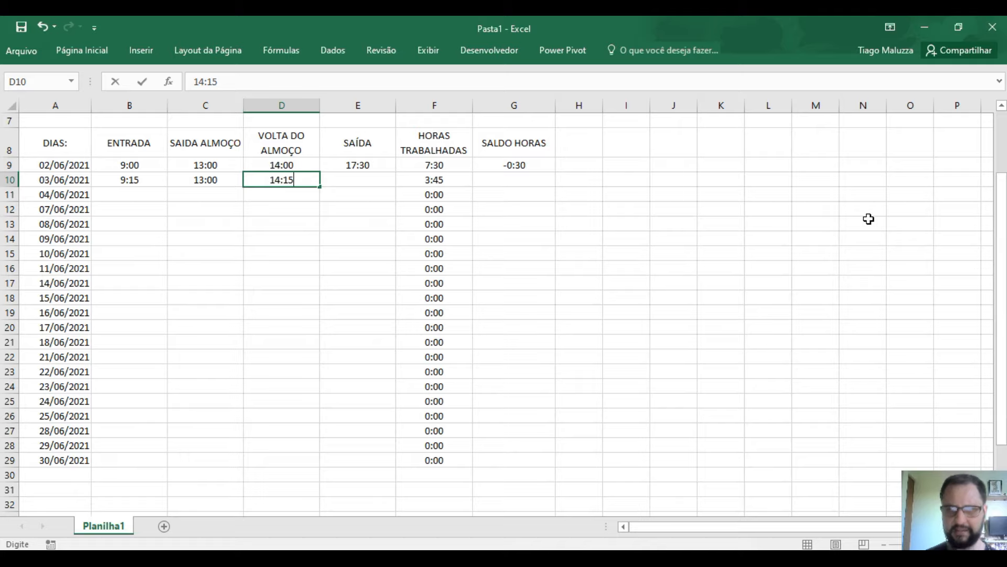
pyautogui.press('Tab')
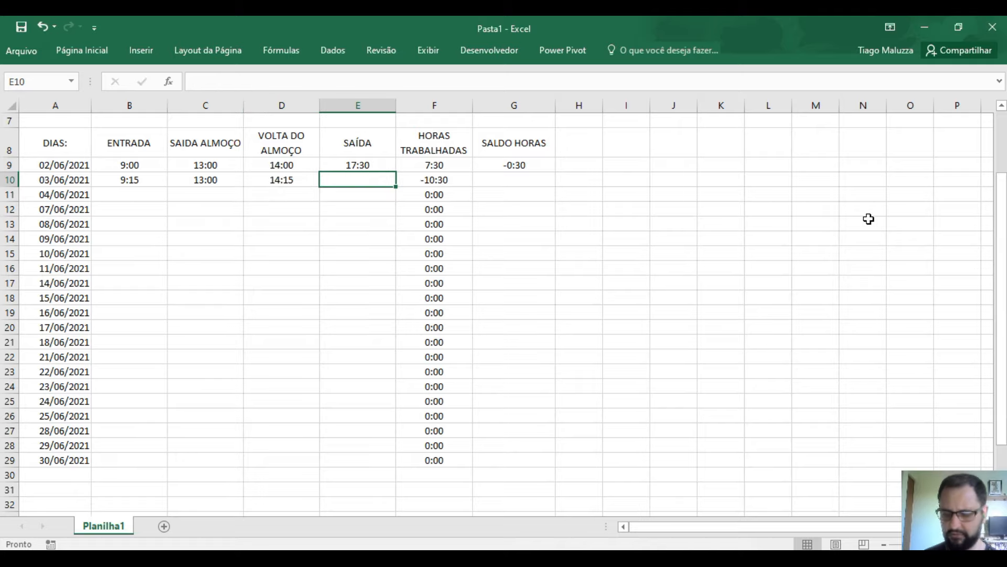
pyautogui.write('18:00')
pyautogui.press('Return')
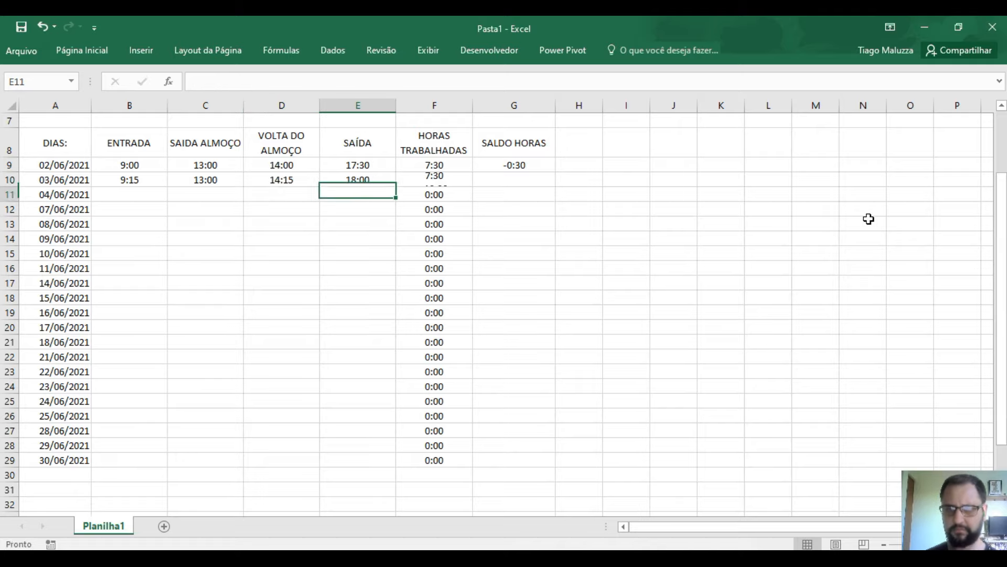
# - Enter the 04/06 times: 9:00 entry, 12:30 and 13:30 lunch, 18:00 exit
pyautogui.click(462, 168)
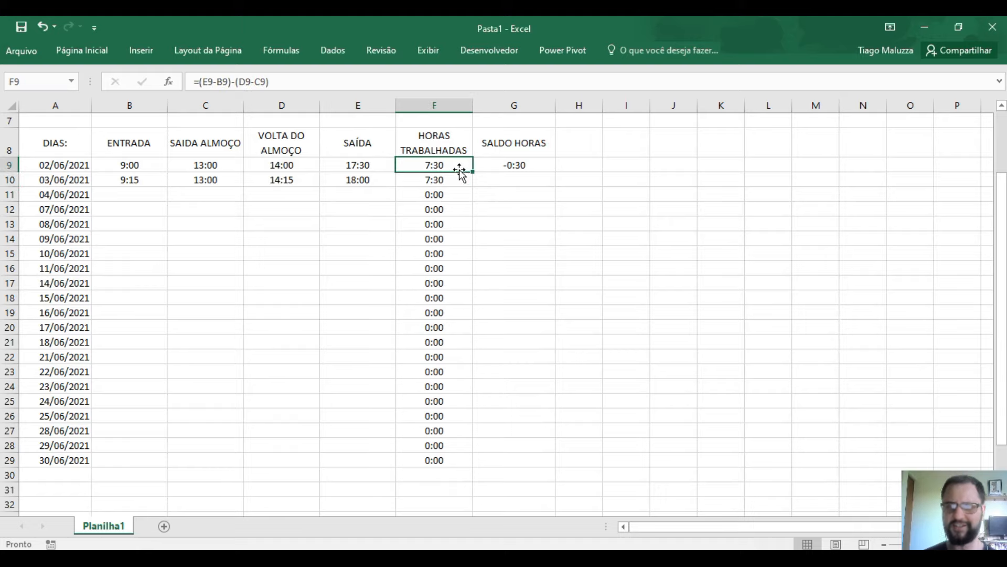
pyautogui.click(134, 194)
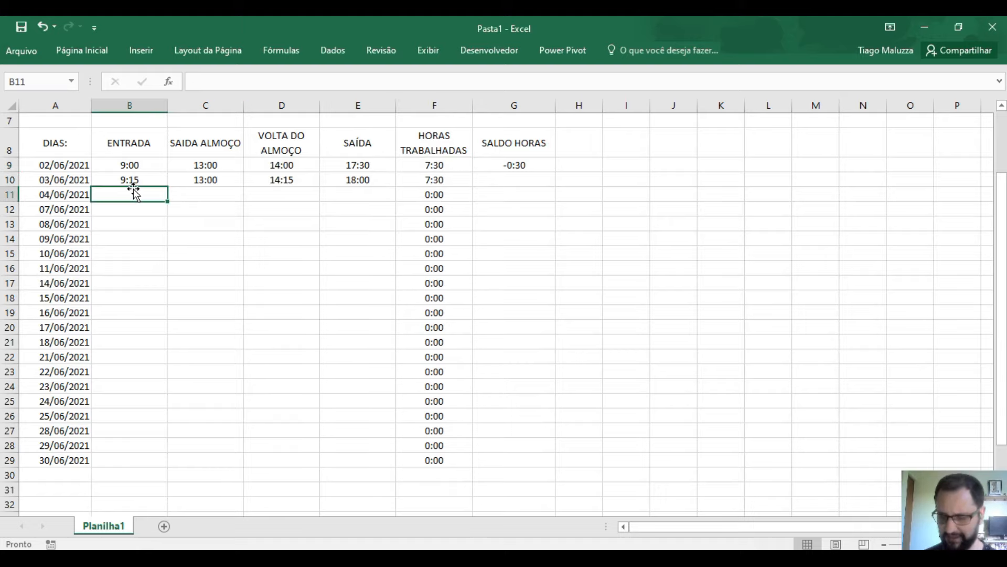
pyautogui.write('9:')
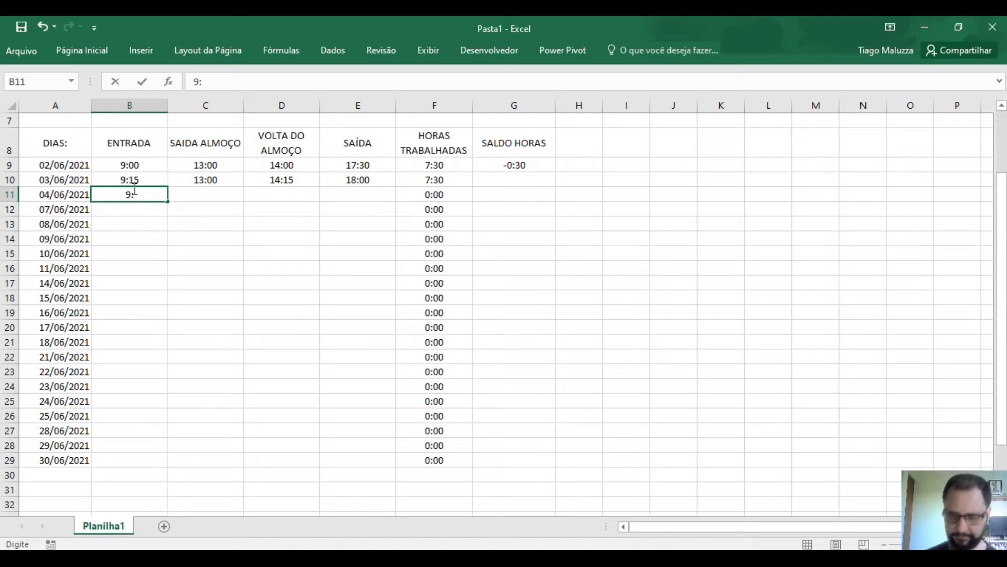
pyautogui.write('00')
pyautogui.press('Tab')
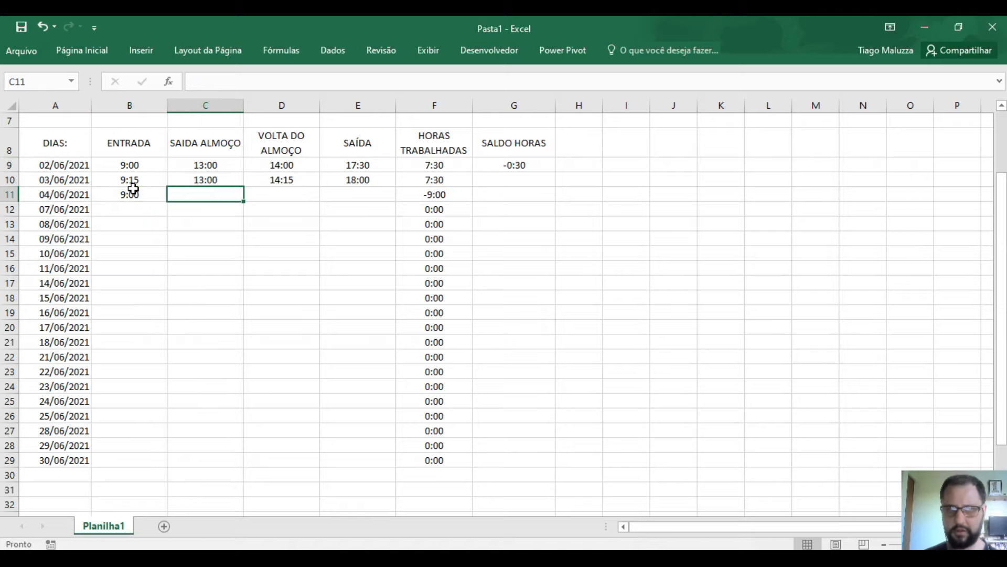
pyautogui.write('12:30')
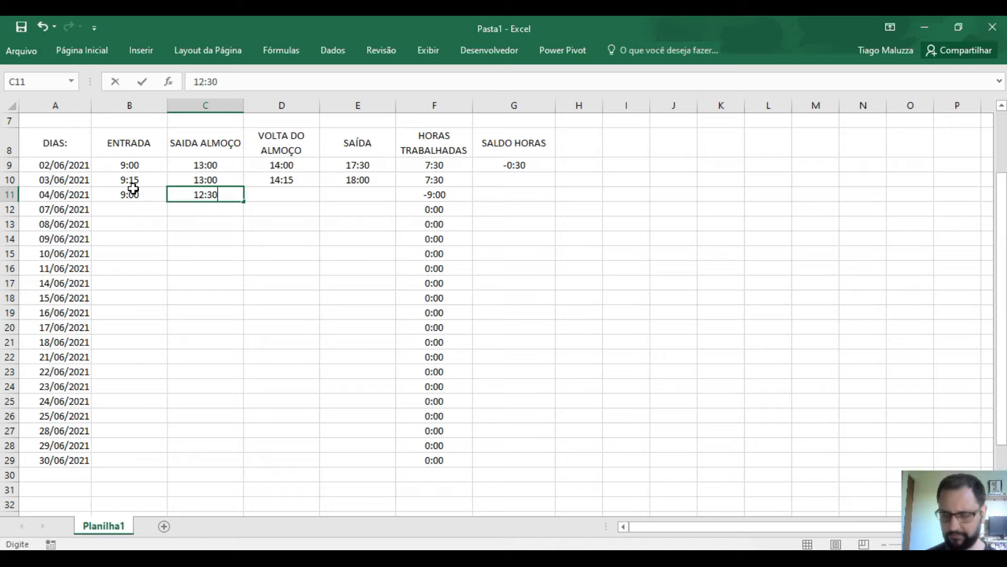
pyautogui.press('Tab')
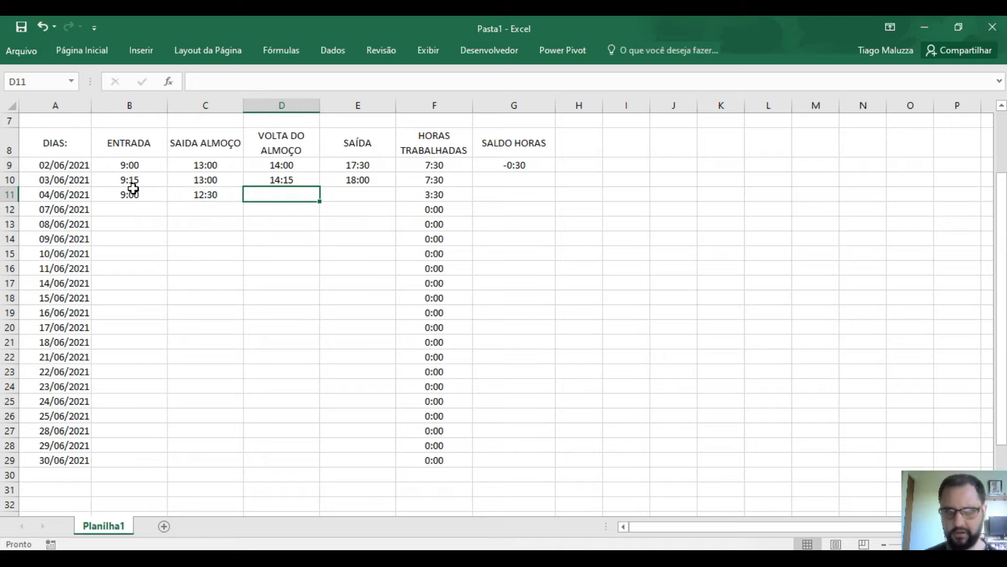
pyautogui.write('13:30')
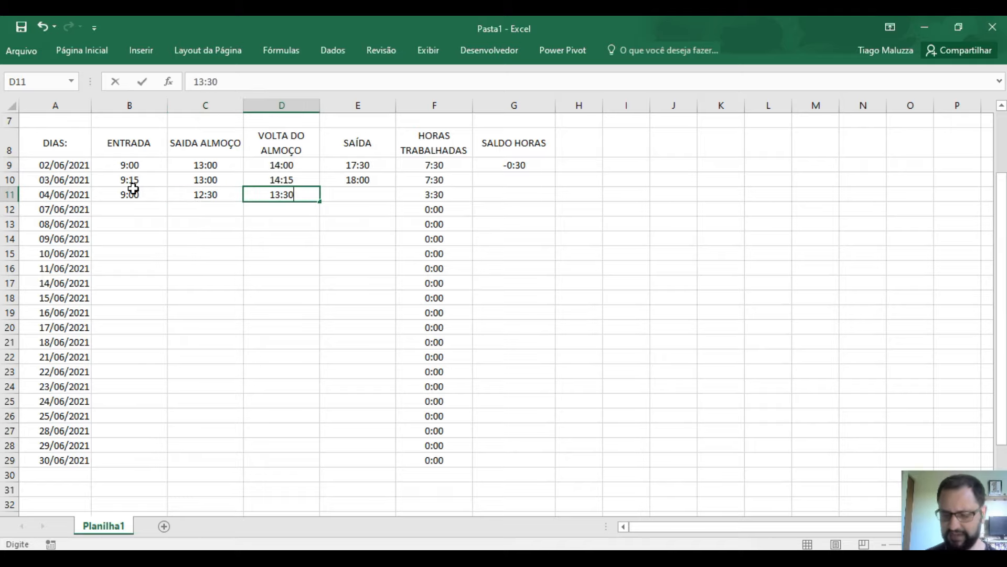
pyautogui.press('Tab')
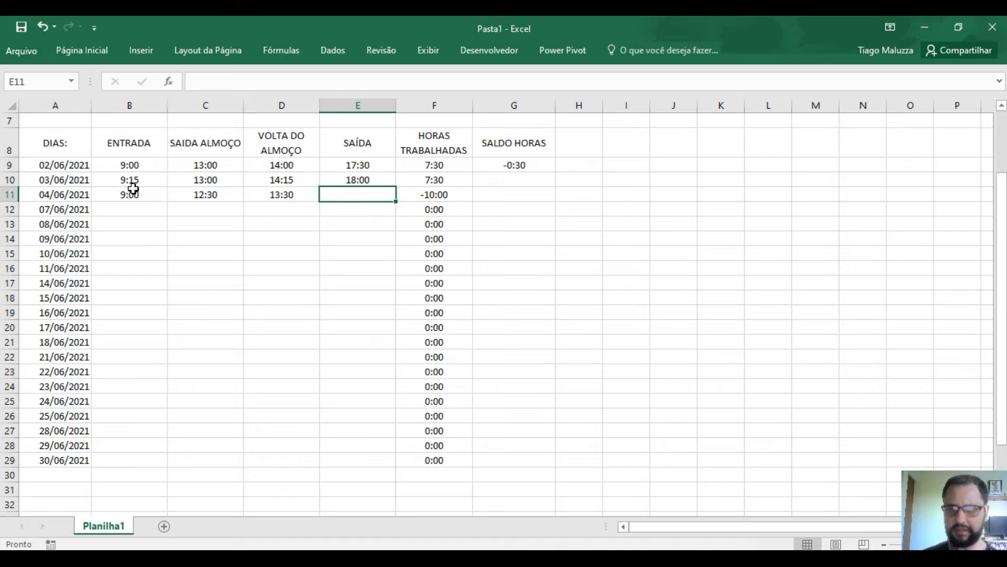
pyautogui.write('18:00')
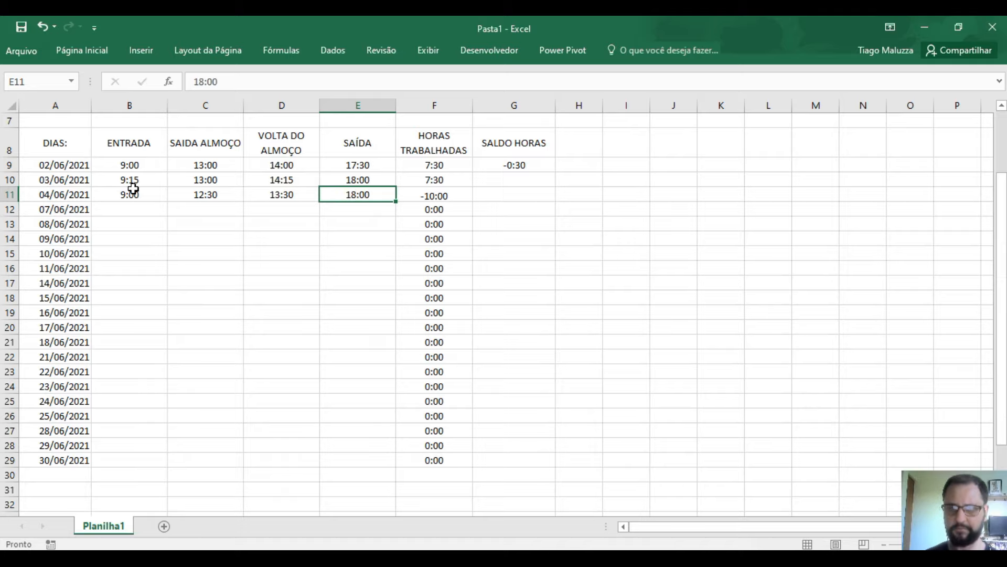
pyautogui.press('Return')
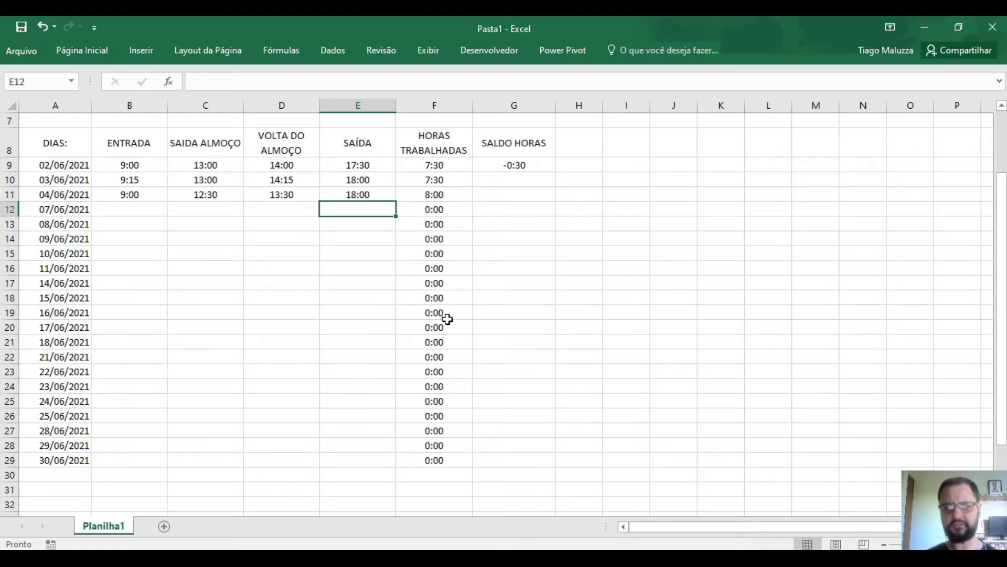
# - Copy G9's balance formula down to G18 and inspect the shifted references in G10 and G11
pyautogui.scroll(2, 606, 257)
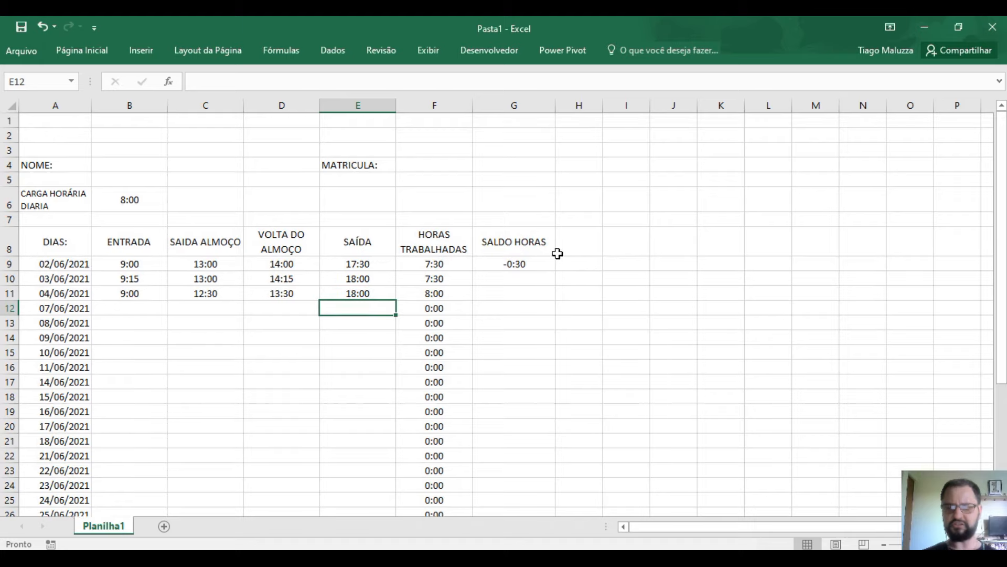
pyautogui.click(551, 252)
pyautogui.click(547, 266)
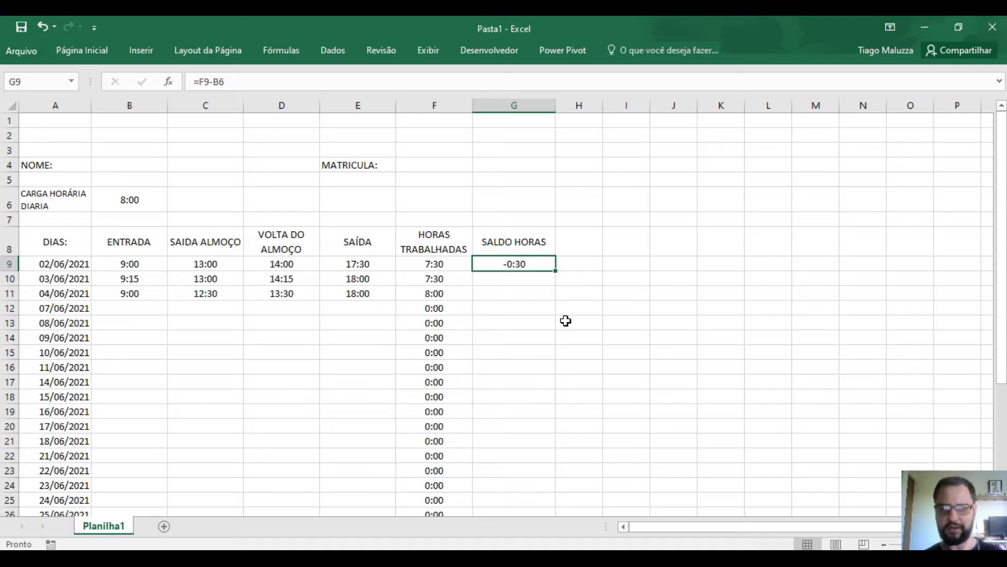
pyautogui.moveTo(555, 270); pyautogui.dragTo(546, 406)
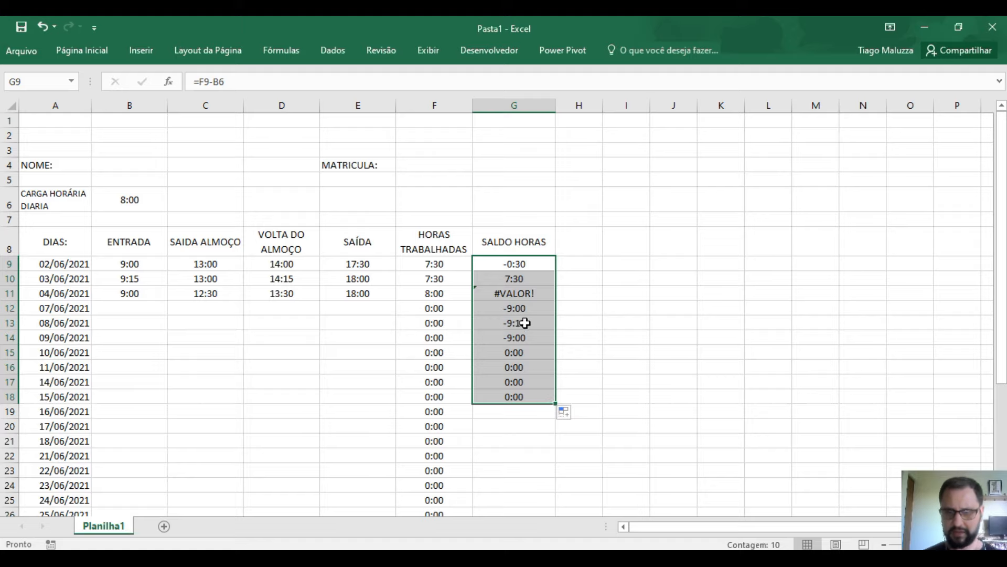
pyautogui.click(521, 294)
pyautogui.click(519, 279)
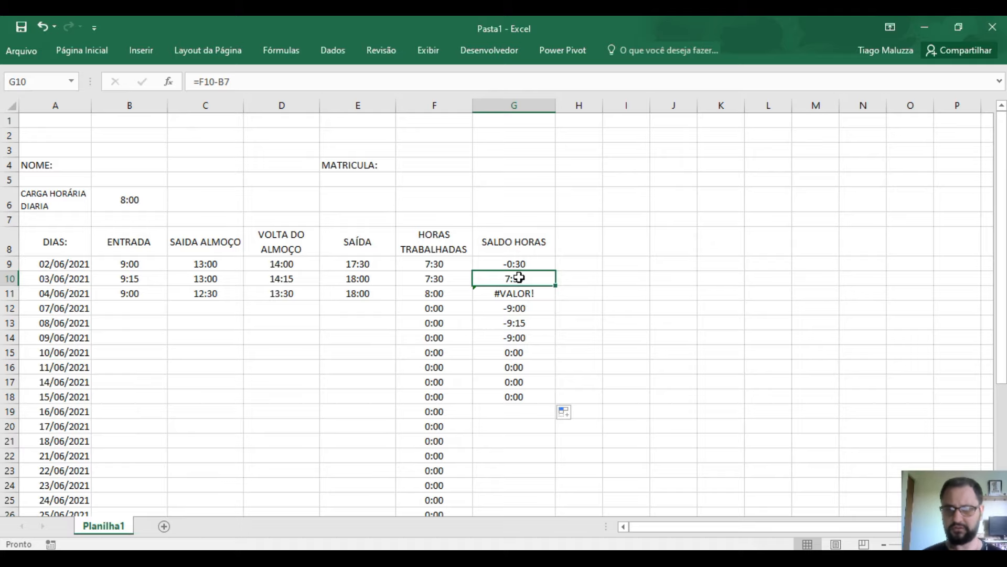
pyautogui.click(521, 261)
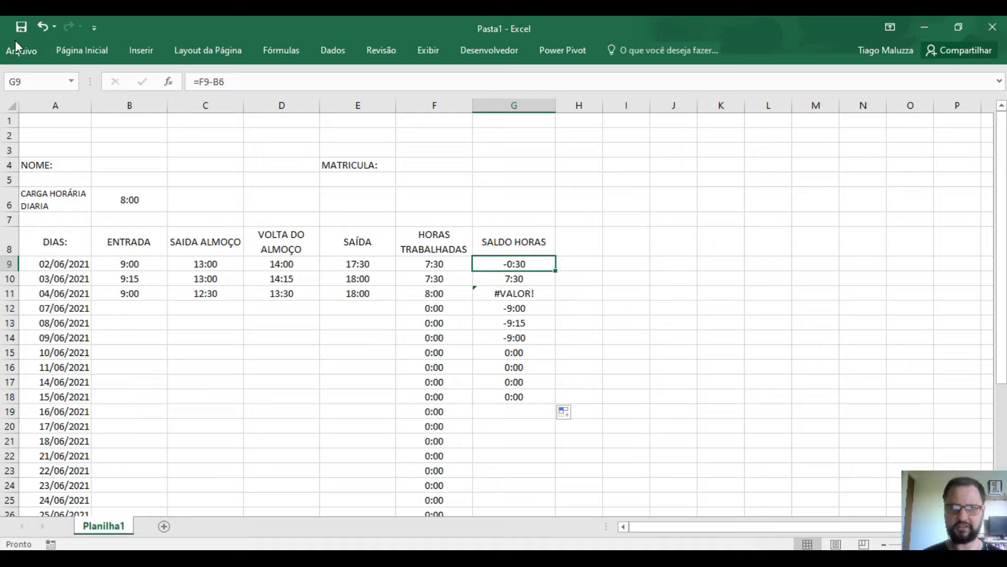
# - Undo the fill, reconfirm G9 unchanged, and copy its formula one row down into G10
pyautogui.hotkey('ctrl', 'z')
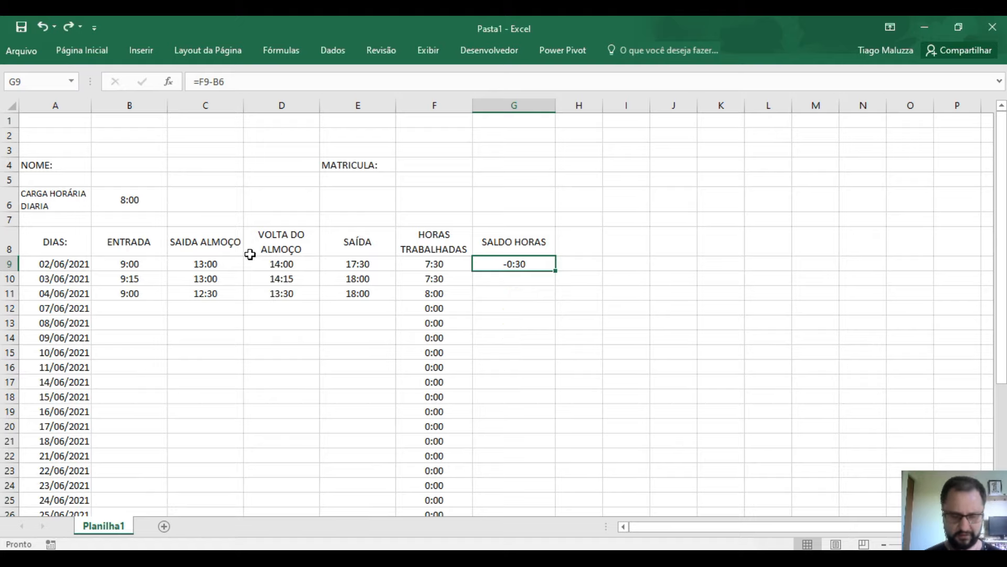
pyautogui.press('F2')
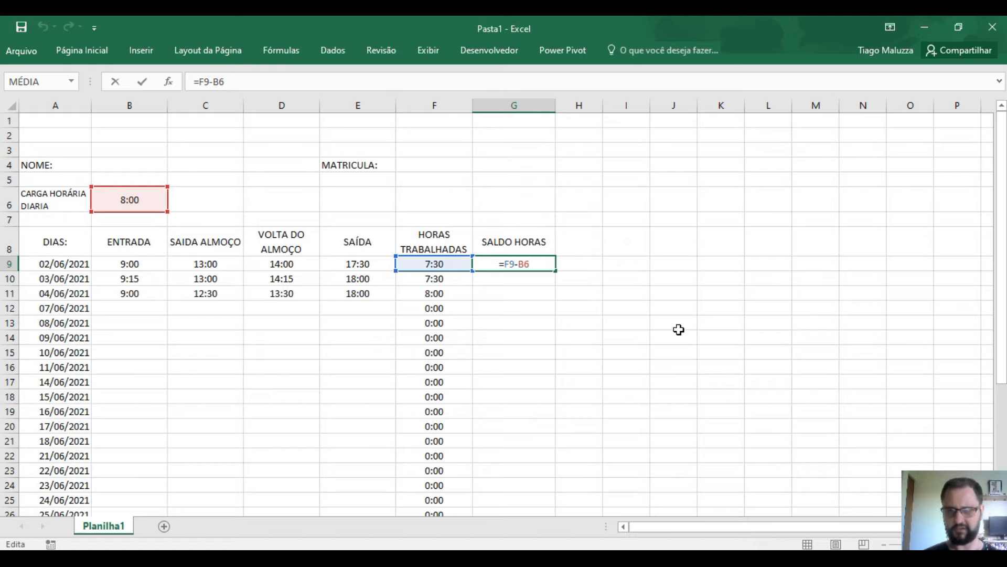
pyautogui.hotkey('ctrl', 'Return')
pyautogui.moveTo(556, 270); pyautogui.dragTo(559, 293)
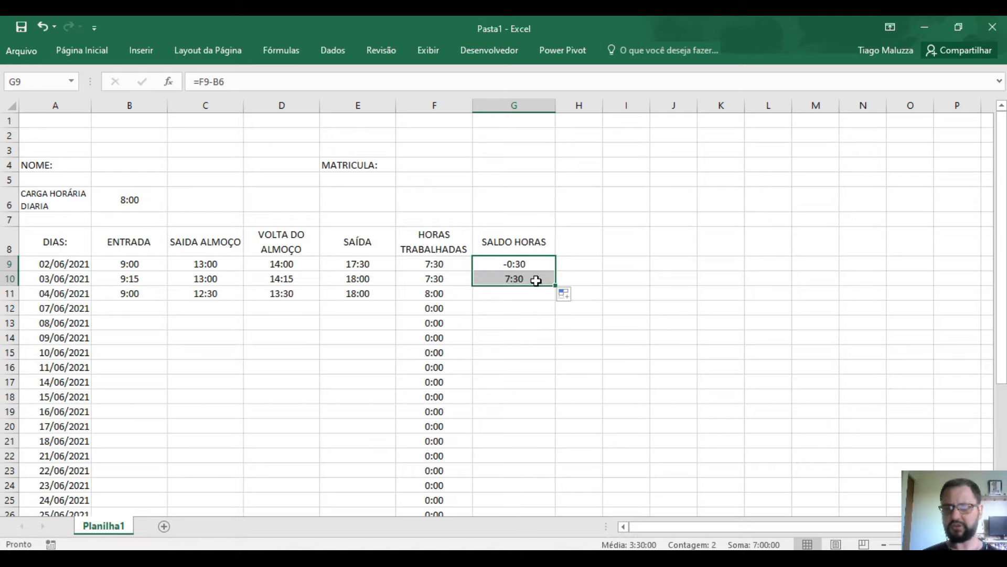
pyautogui.click(536, 281)
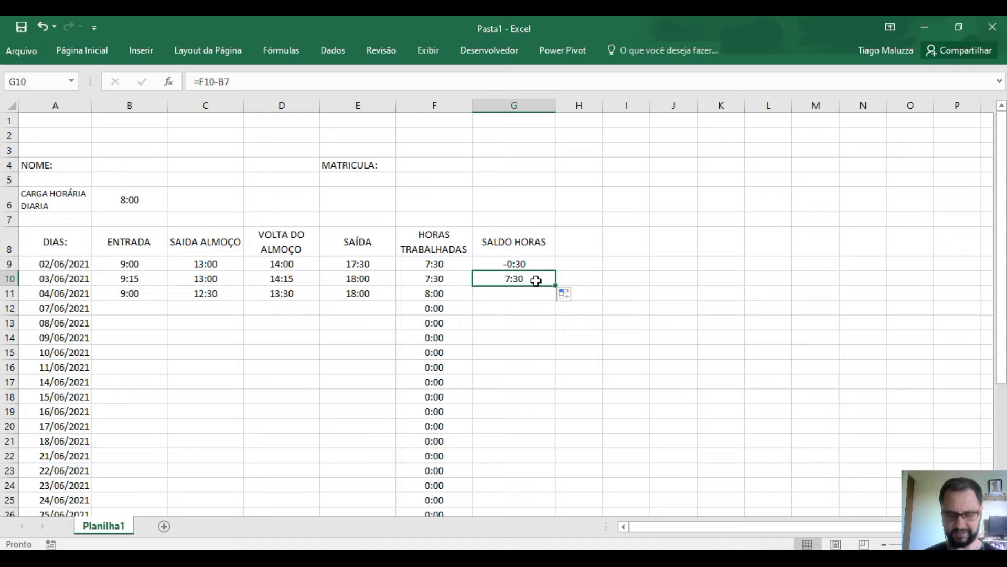
pyautogui.doubleClick(536, 280)
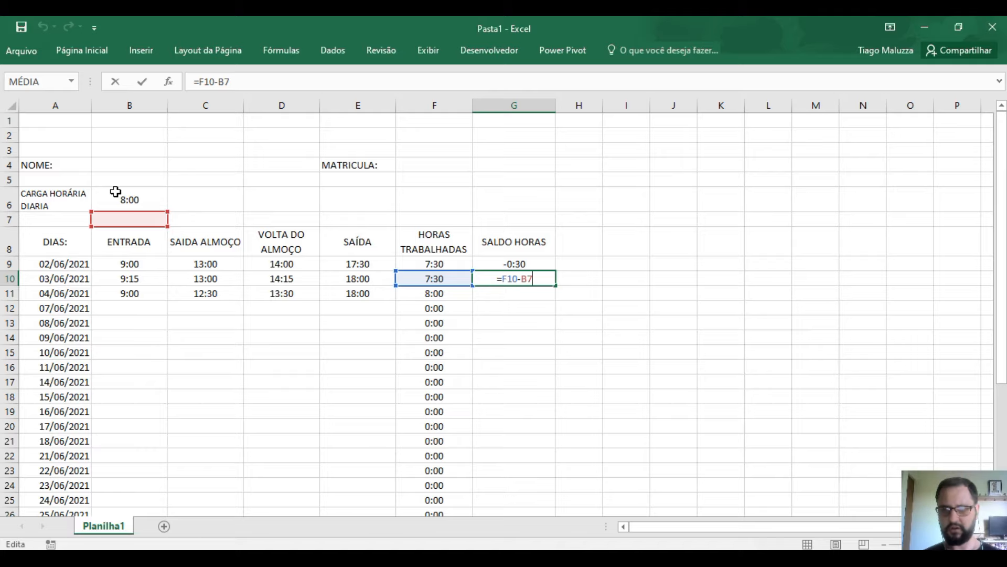
# - Leave G10's =F10-B7 formula unchanged, then undo the copied formula
pyautogui.hotkey('ctrl', 'Return')
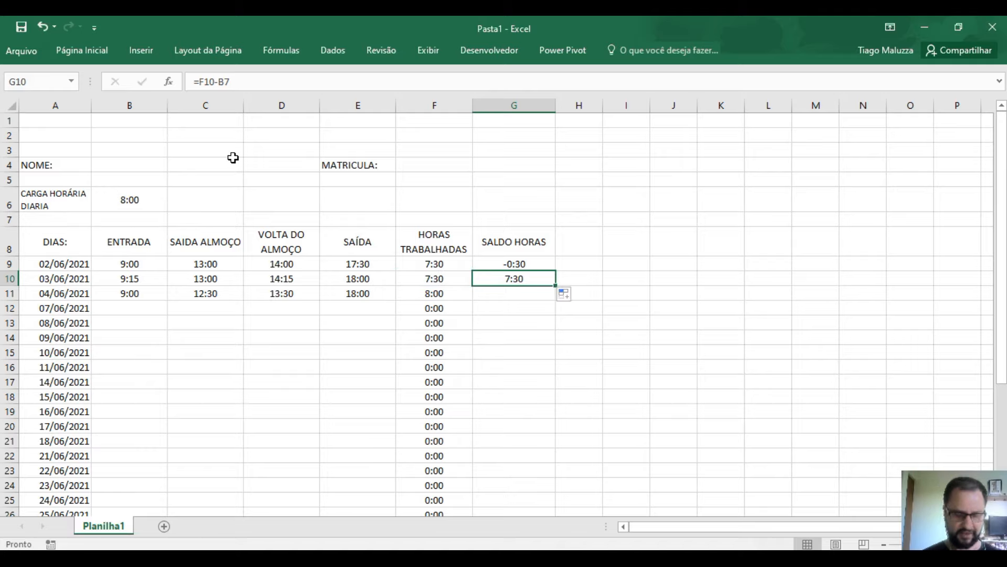
pyautogui.hotkey('ctrl', 'z')
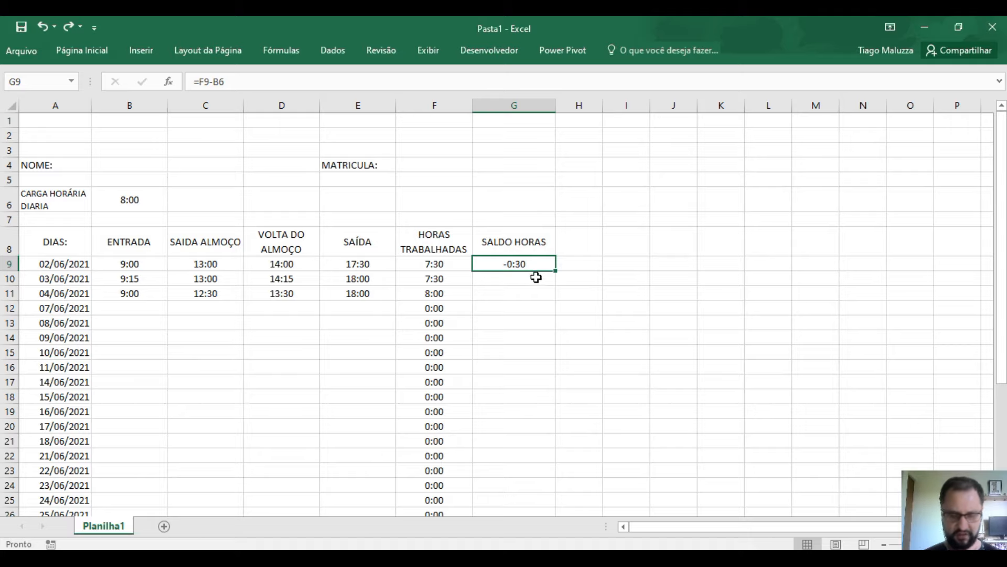
# - Change G9's formula to =F9-$B$6 by making the B6 reference absolute
pyautogui.press('F2')
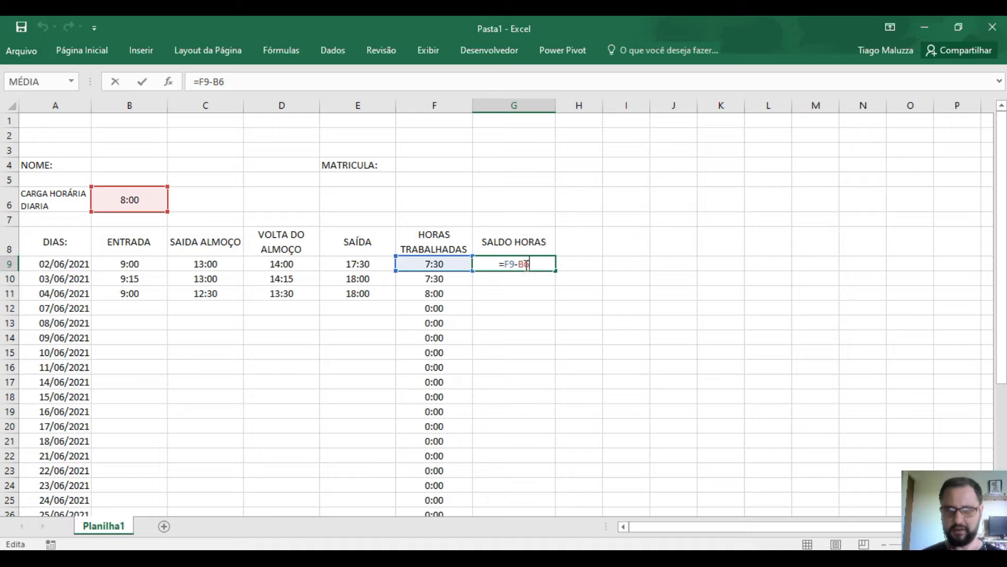
pyautogui.doubleClick(526, 265)
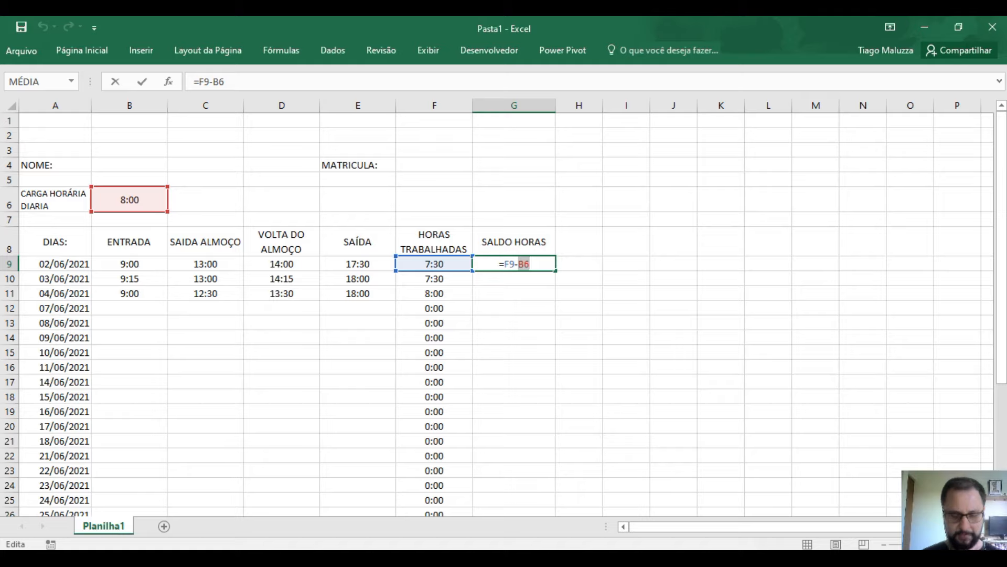
pyautogui.press('F4')
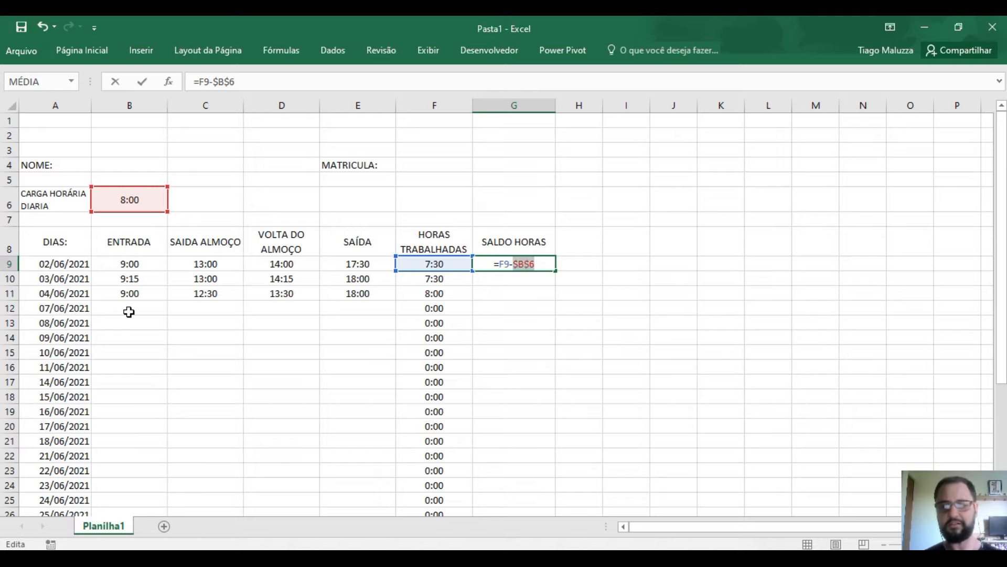
pyautogui.press('Return')
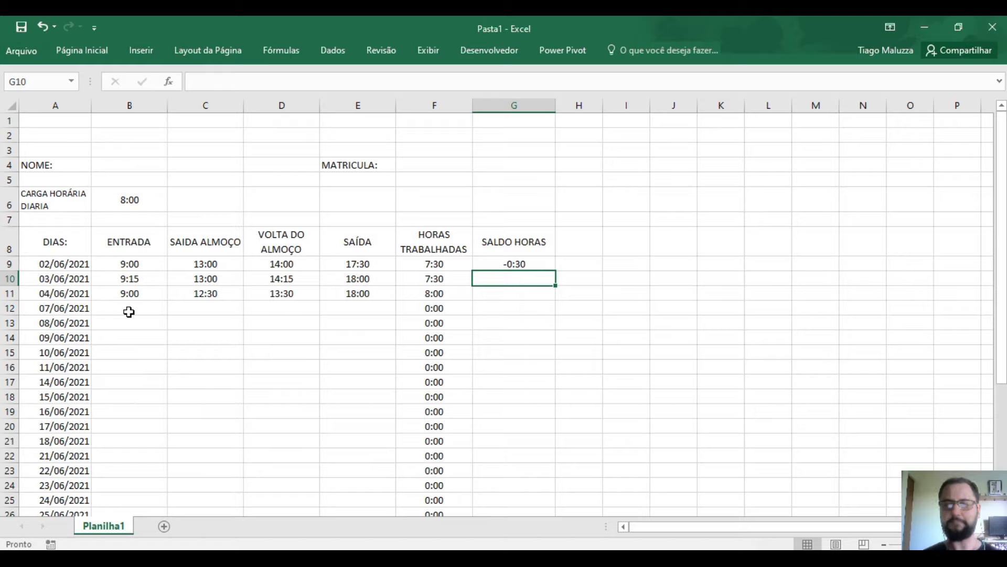
# - Copy G9's =F9-$B$6 formula down to G29 and check the copied results
pyautogui.click(513, 266)
pyautogui.moveTo(555, 271); pyautogui.dragTo(562, 494)
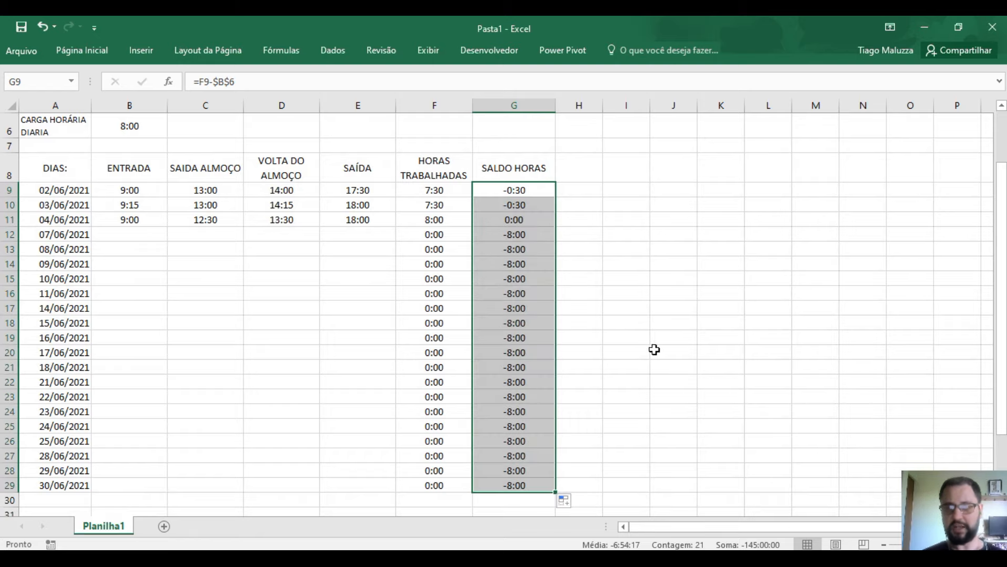
pyautogui.click(522, 234)
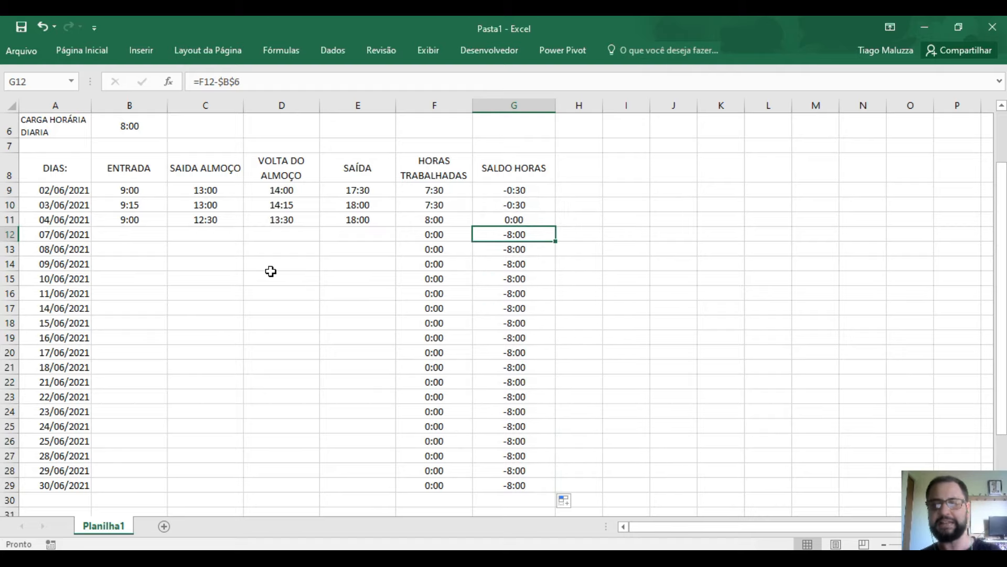
pyautogui.scroll(-2, 446, 261)
pyautogui.scroll(2, 447, 261)
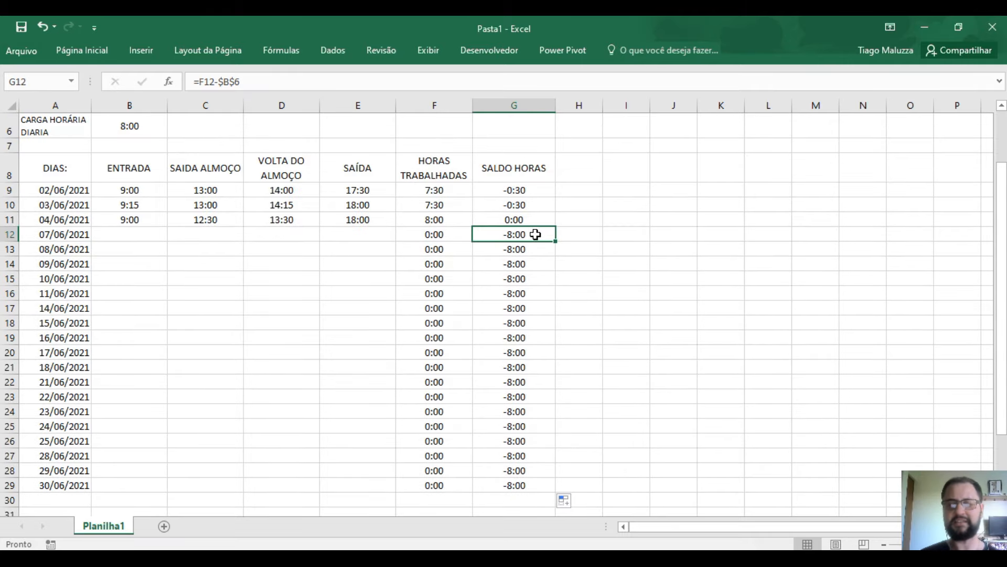
pyautogui.scroll(-2, 524, 315)
pyautogui.click(508, 391)
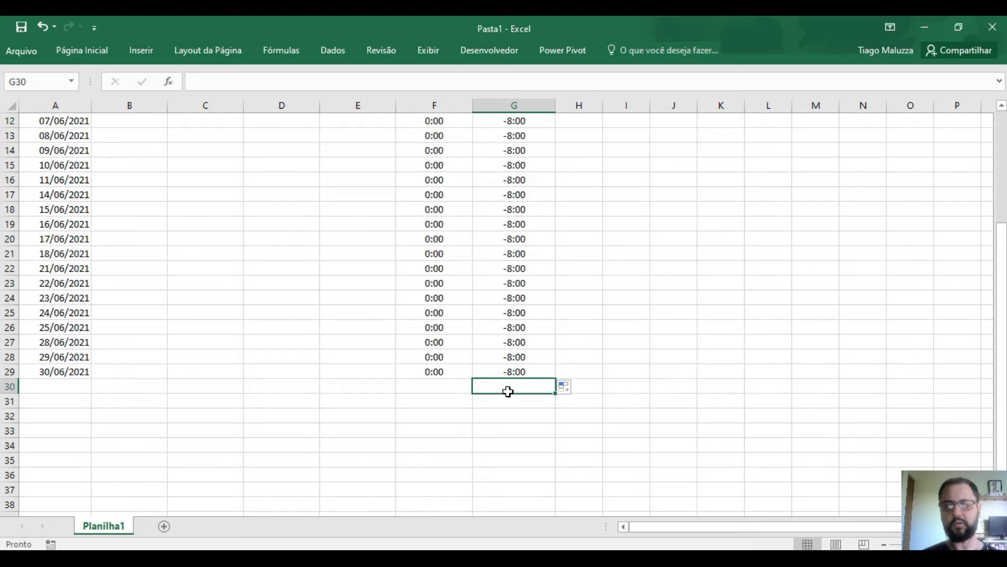
pyautogui.scroll(4, 513, 346)
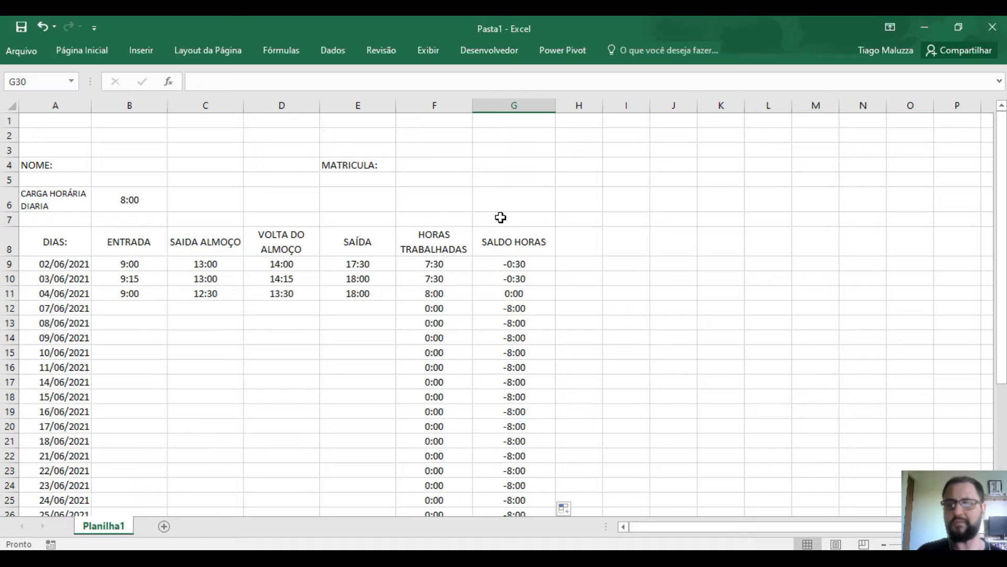
pyautogui.click(519, 265)
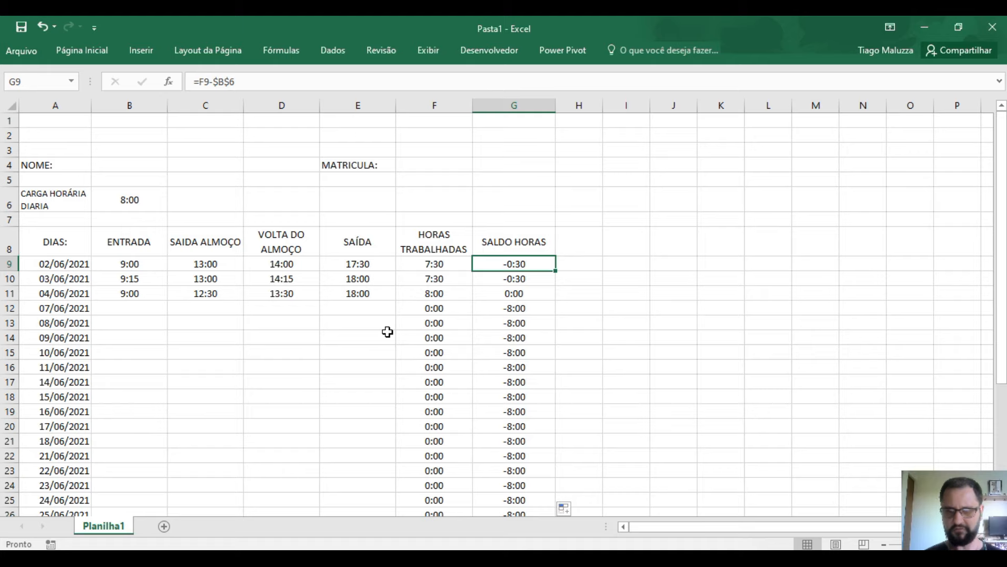
# - Clear G9:G29, then review the first day's 17:30 exit time and its balance cell
pyautogui.moveTo(545, 262); pyautogui.dragTo(543, 496)
pyautogui.press('Delete')
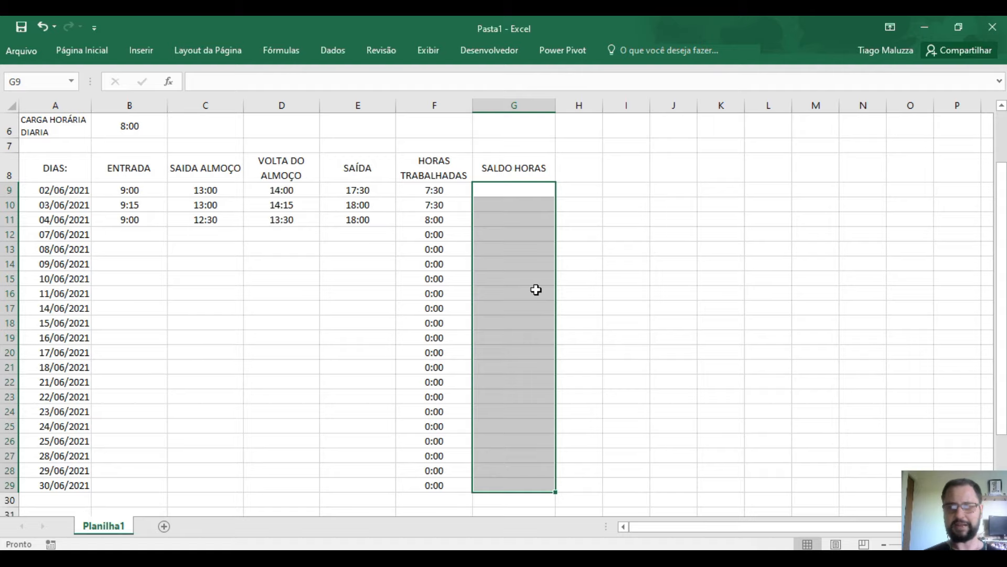
pyautogui.moveTo(524, 192); pyautogui.dragTo(525, 195)
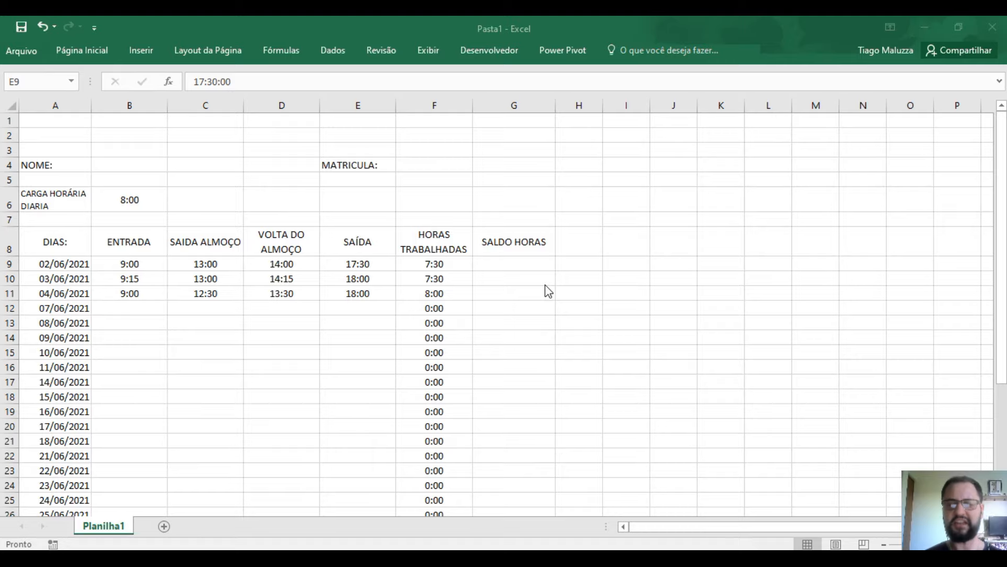
pyautogui.click(355, 264)
pyautogui.scroll(-1, 385, 300)
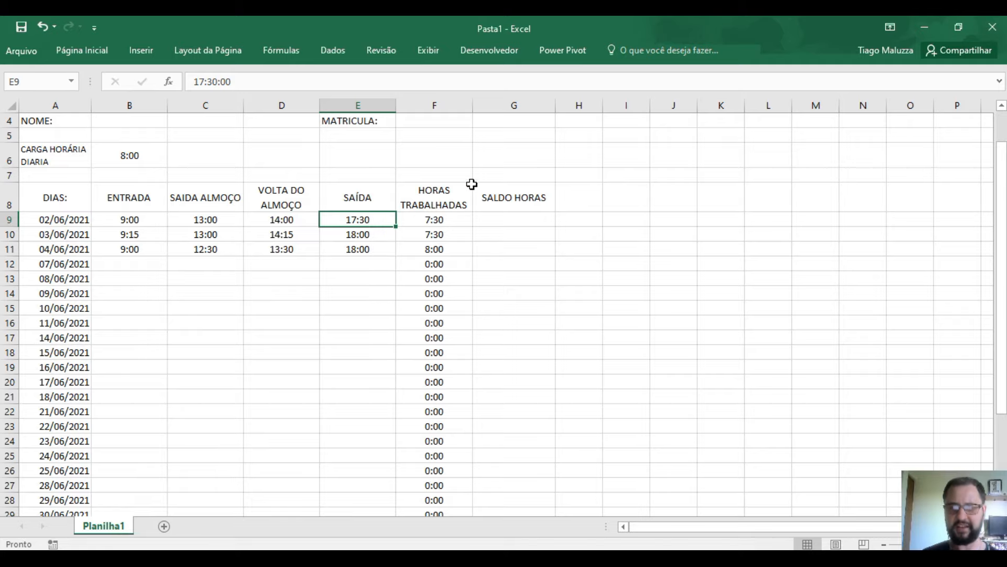
pyautogui.click(494, 218)
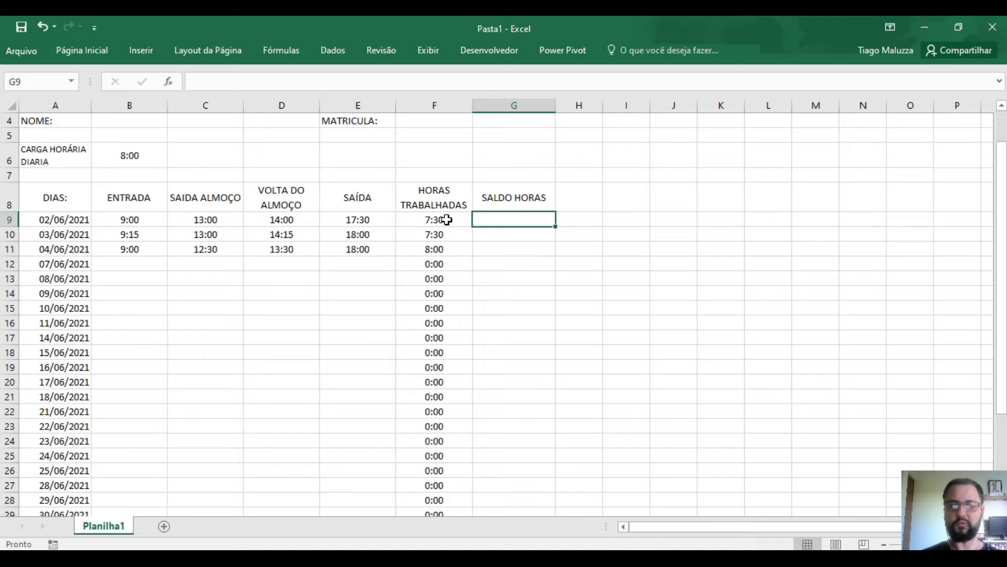
pyautogui.click(382, 220)
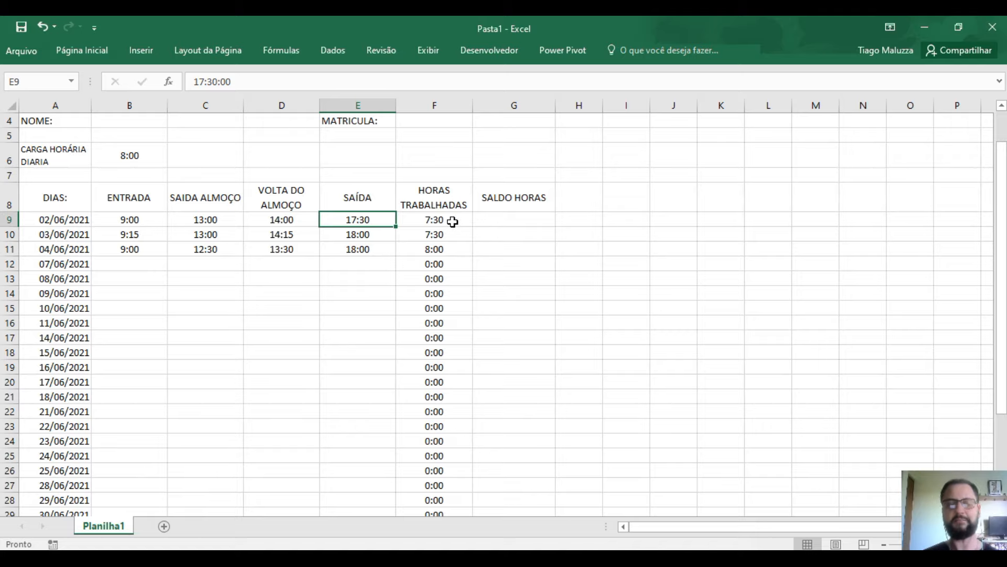
pyautogui.click(489, 216)
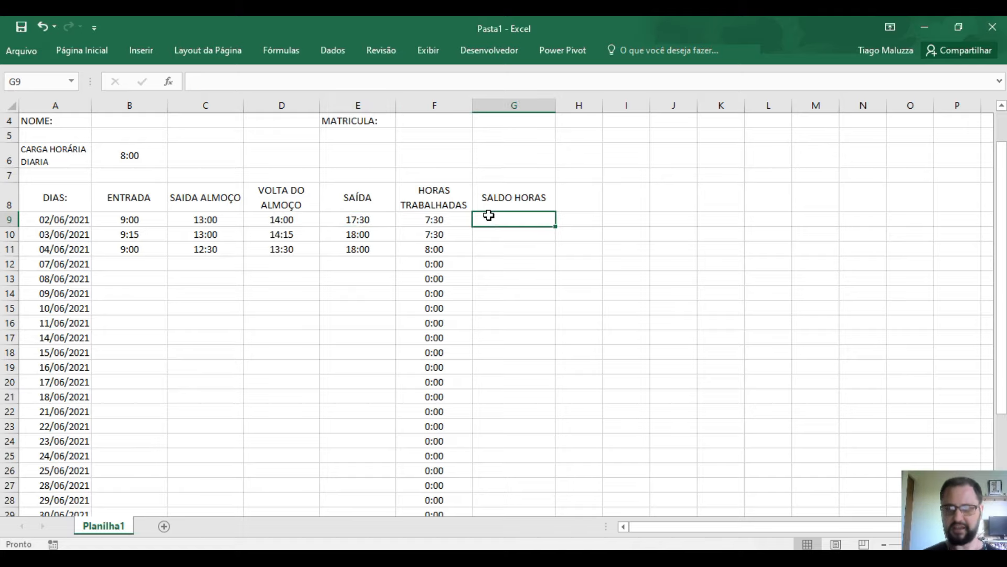
# - Type =SE(E9="";"";(F9-B6)) into G9, picking E9, F9 and B6 as references
pyautogui.write('=S')
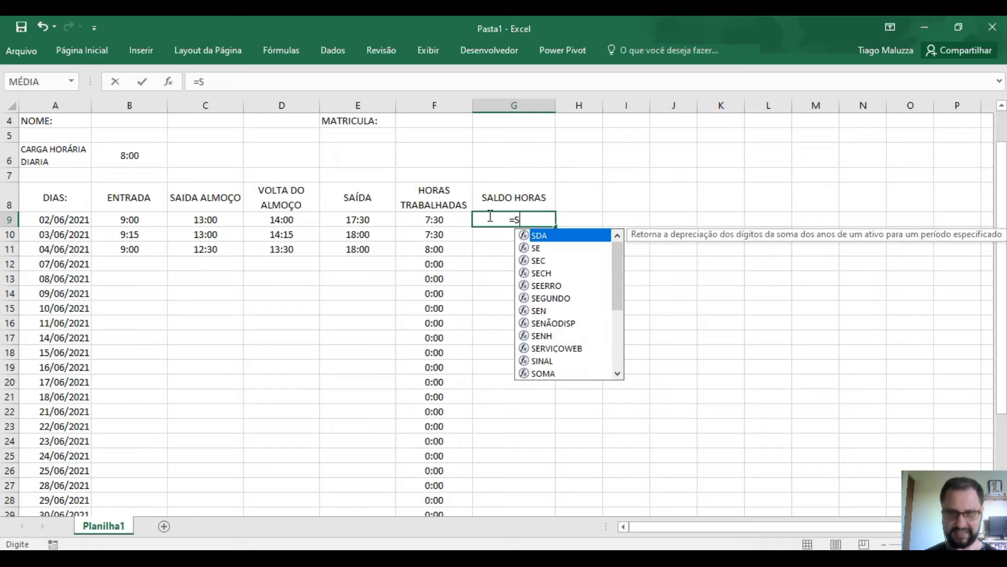
pyautogui.write('E(')
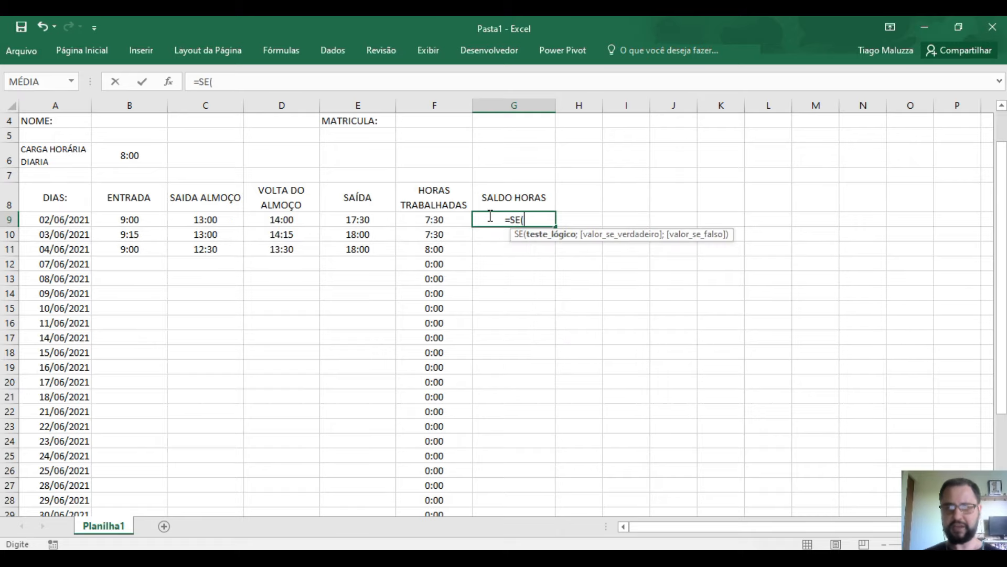
pyautogui.click(390, 225)
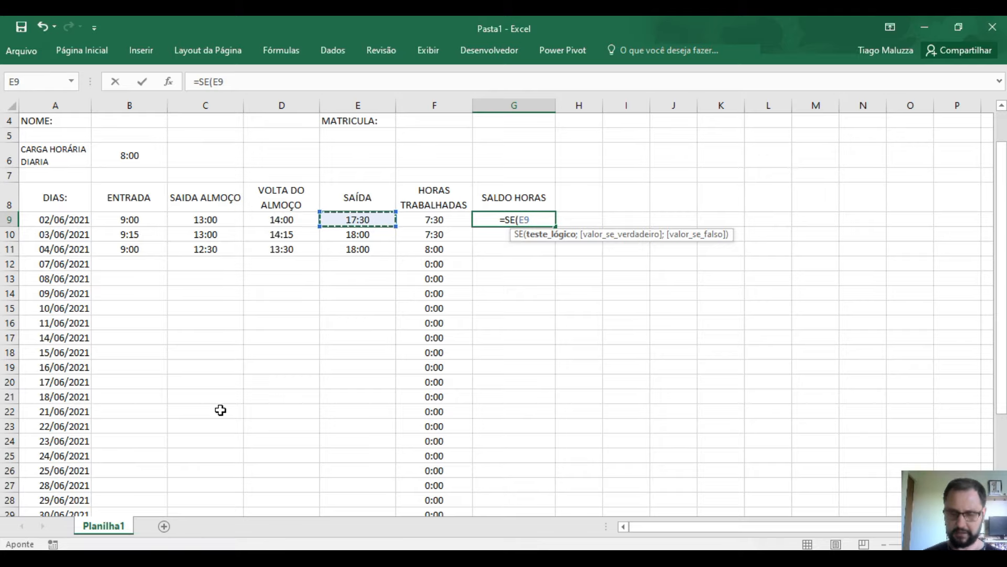
pyautogui.write('=')
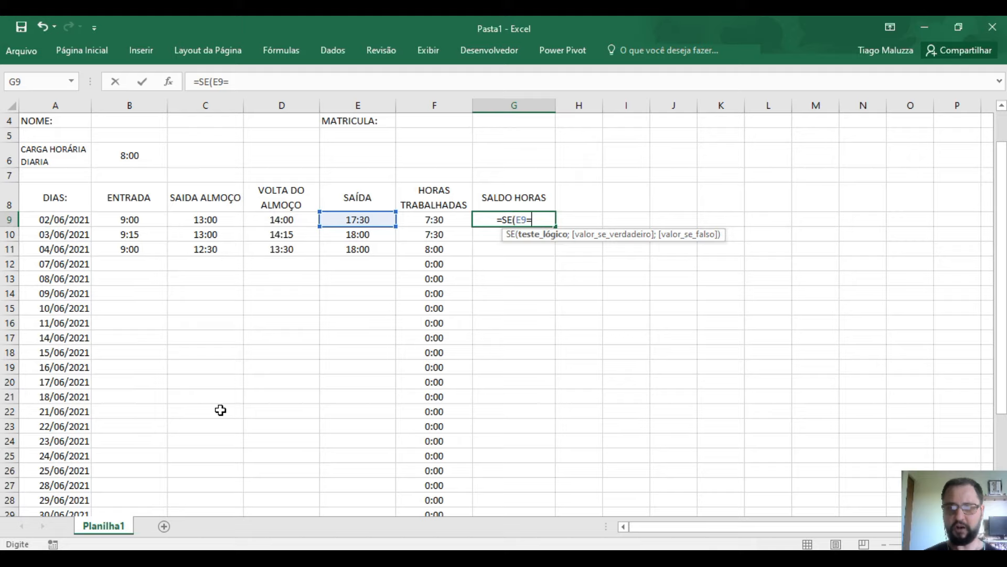
pyautogui.write('""')
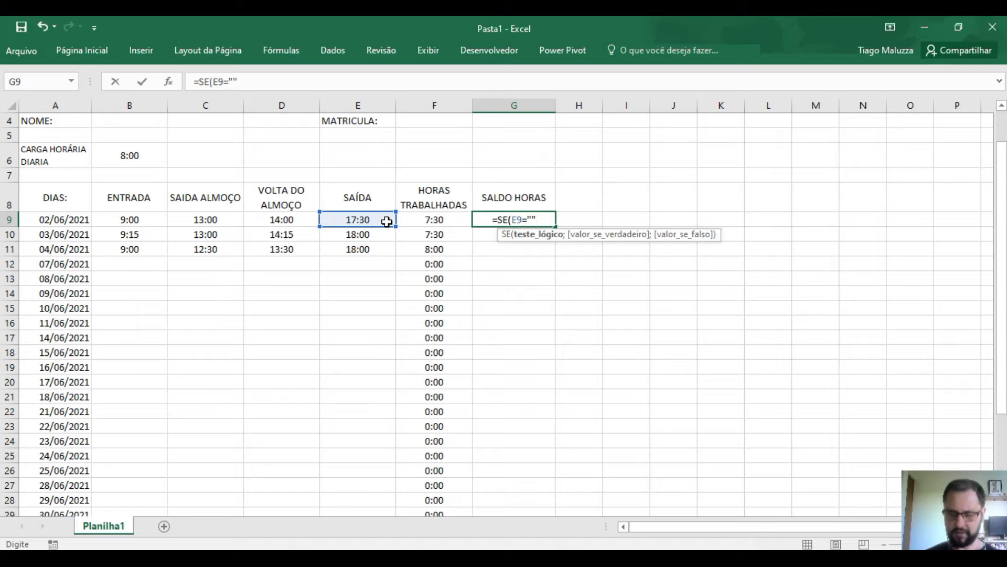
pyautogui.write(';')
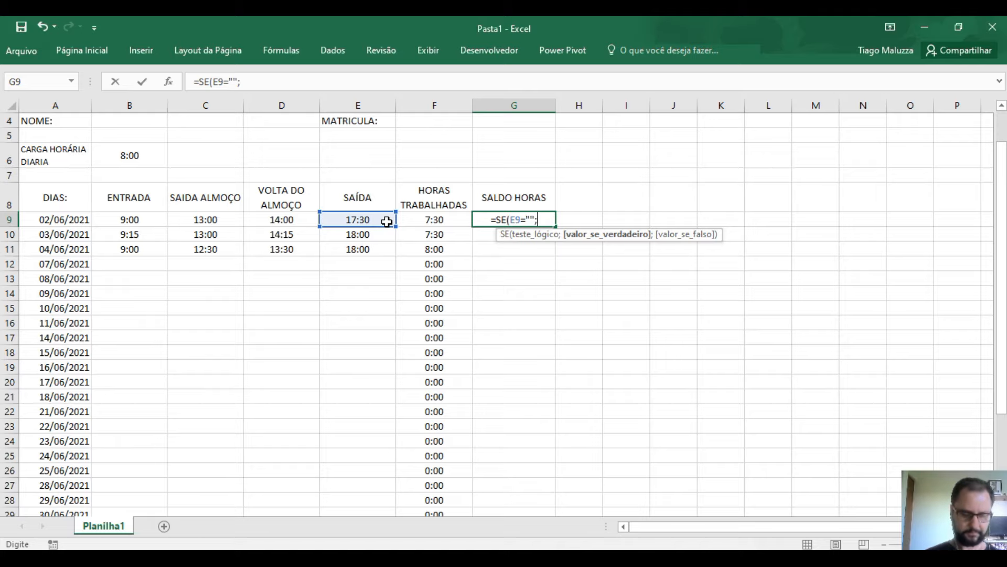
pyautogui.write('""')
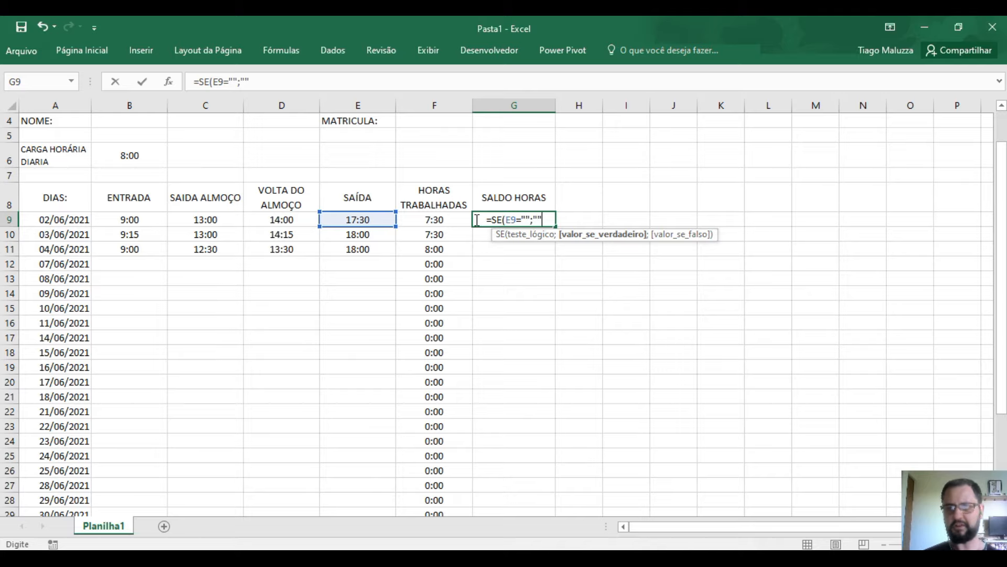
pyautogui.write(';')
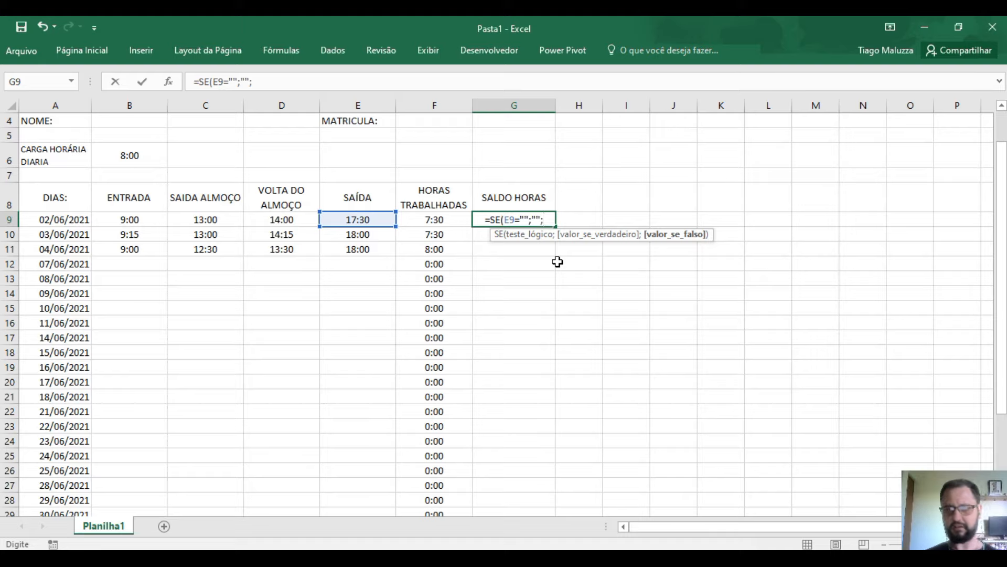
pyautogui.write('(')
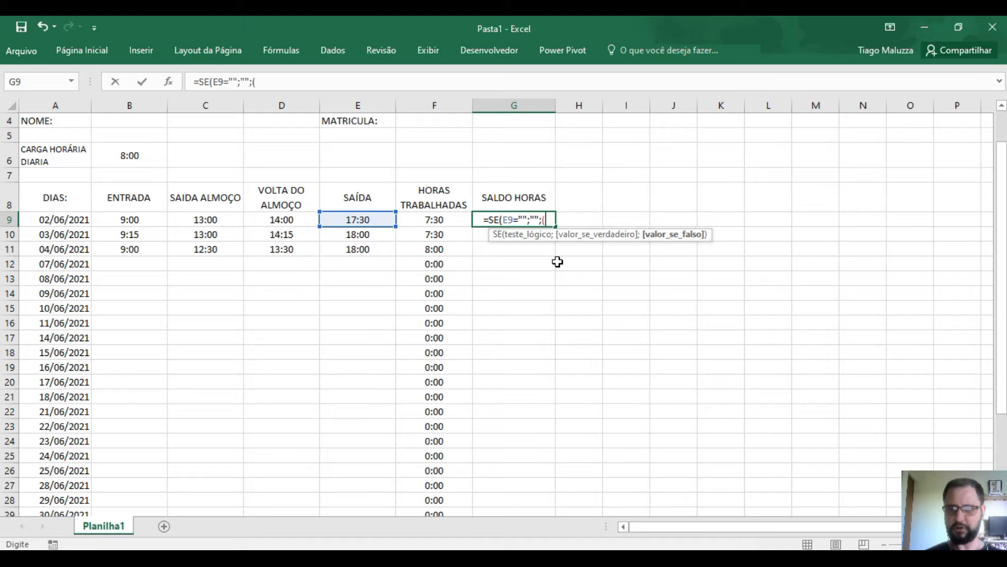
pyautogui.click(436, 220)
pyautogui.write('-')
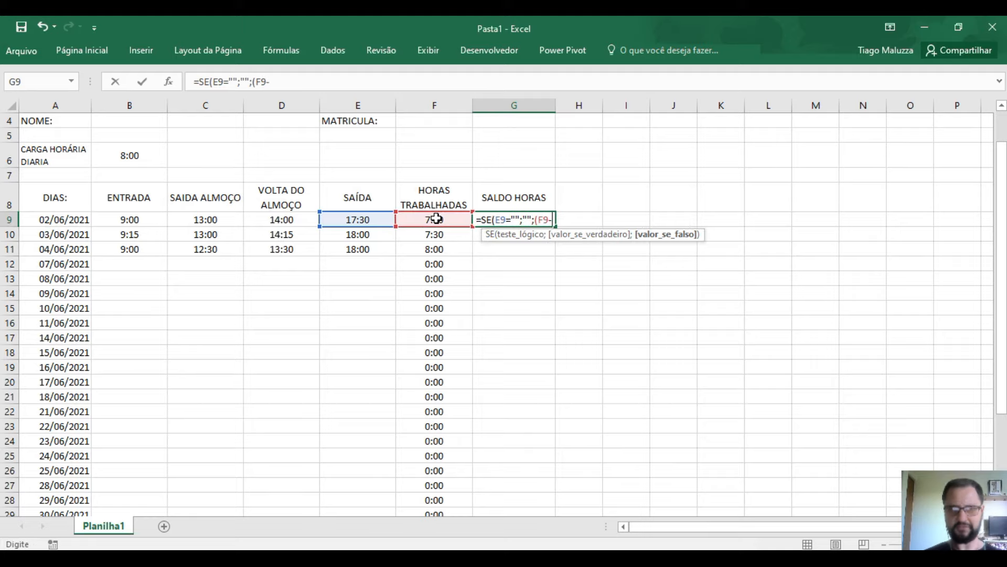
pyautogui.click(135, 153)
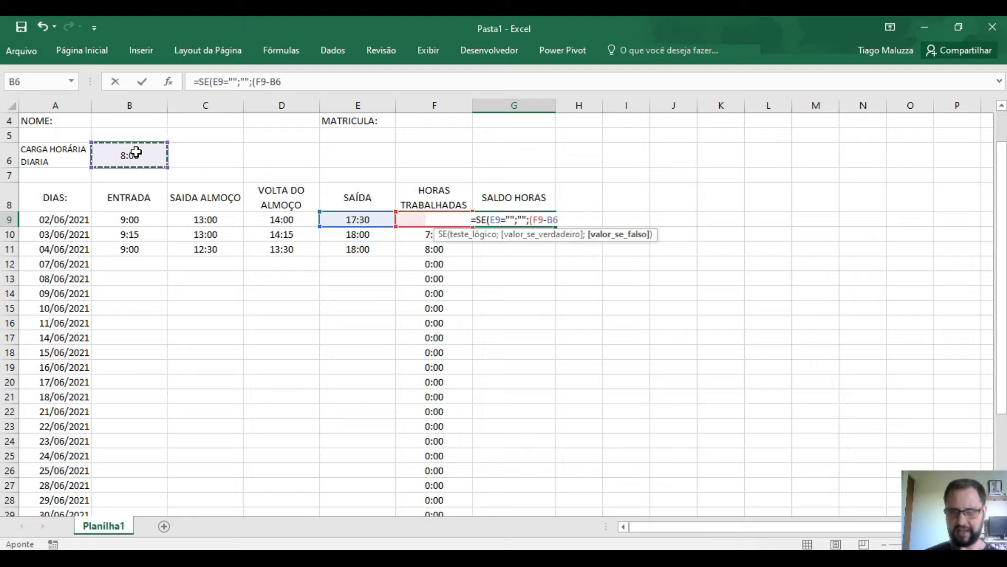
pyautogui.write('))')
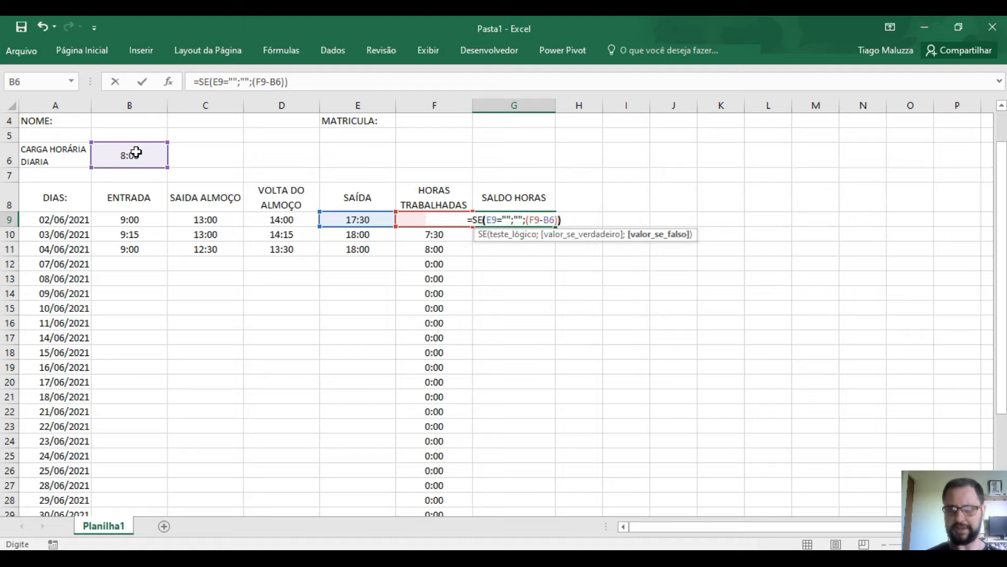
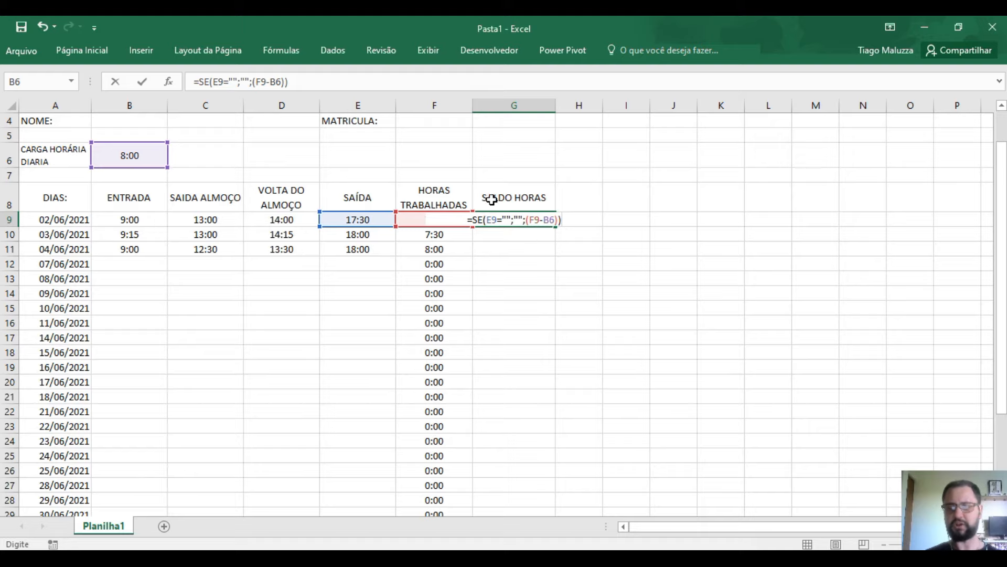
# - Make the B6 reference in G9's formula absolute ($B$6) and confirm it
pyautogui.click(550, 220)
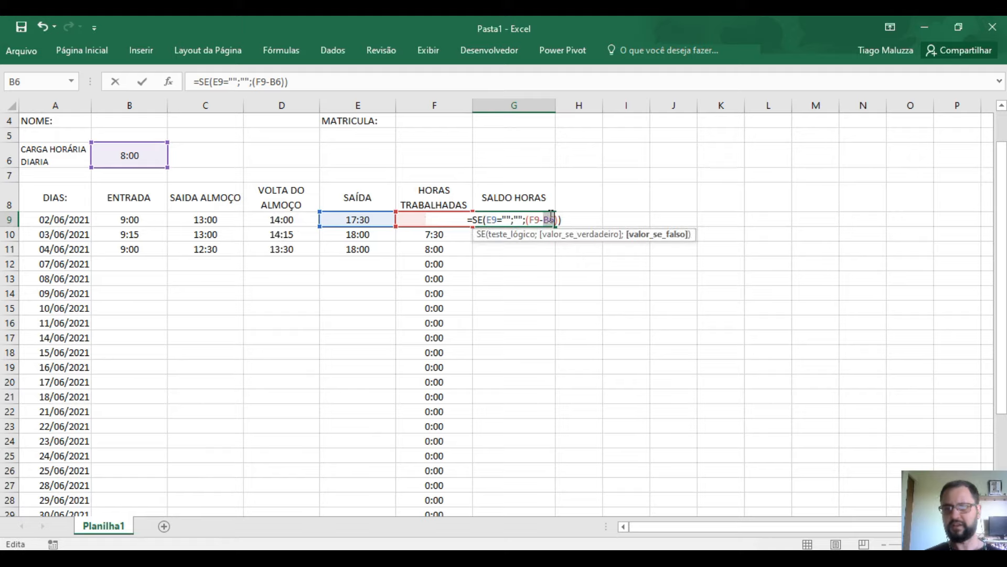
pyautogui.press('F4')
pyautogui.press('Return')
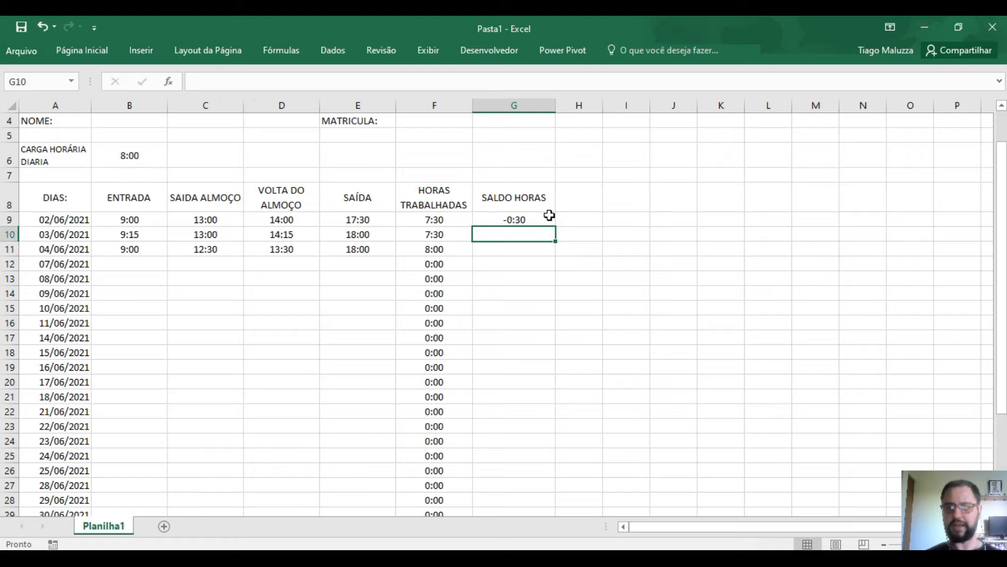
# - Copy G9's balance formula down to G29 and check the copy in G11
pyautogui.click(530, 219)
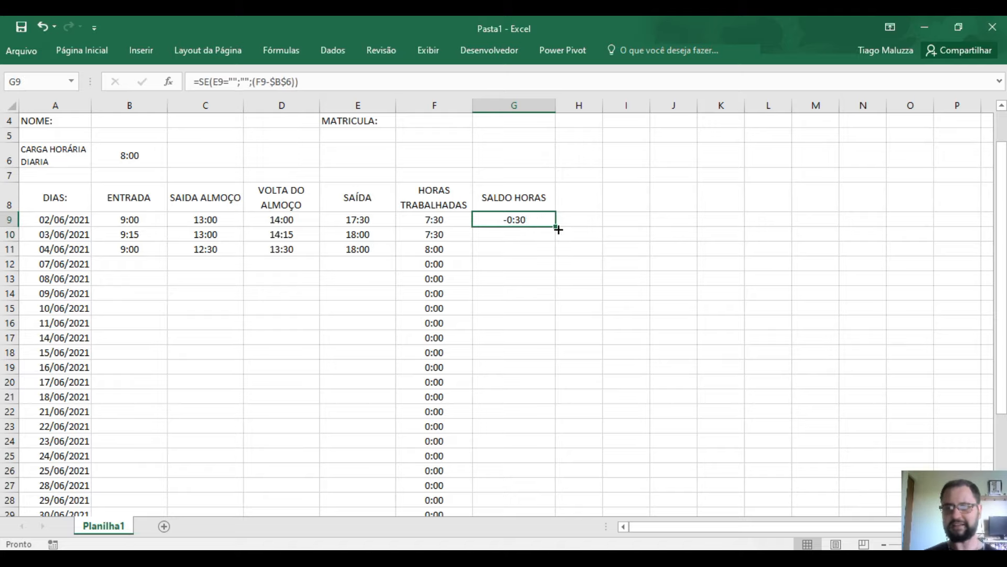
pyautogui.moveTo(555, 227); pyautogui.dragTo(525, 492)
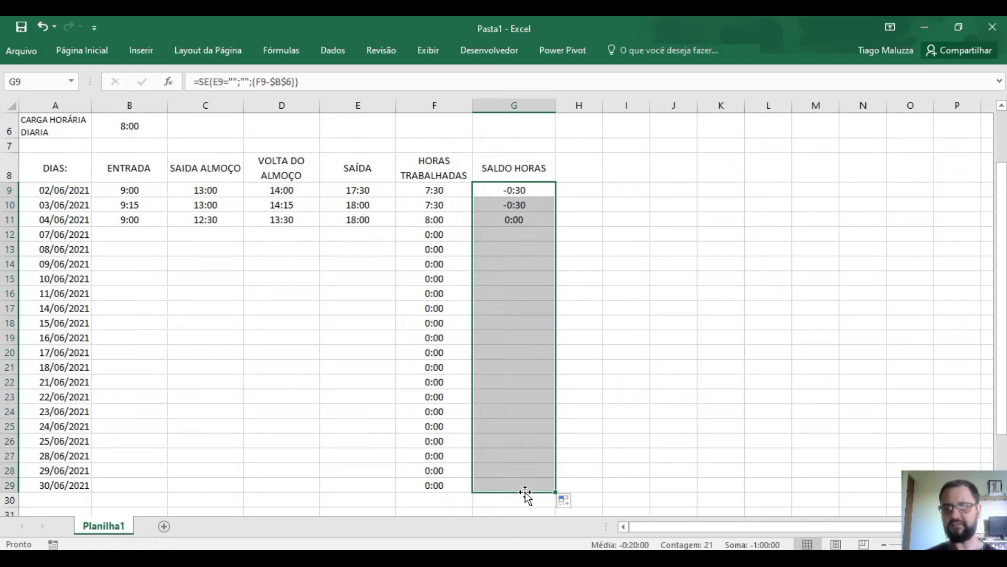
pyautogui.click(488, 219)
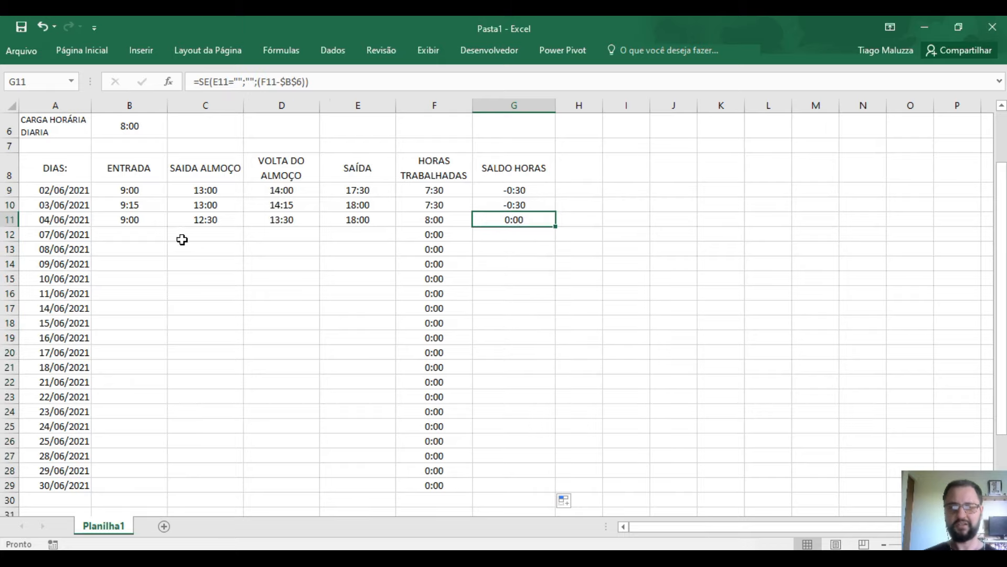
pyautogui.click(129, 280)
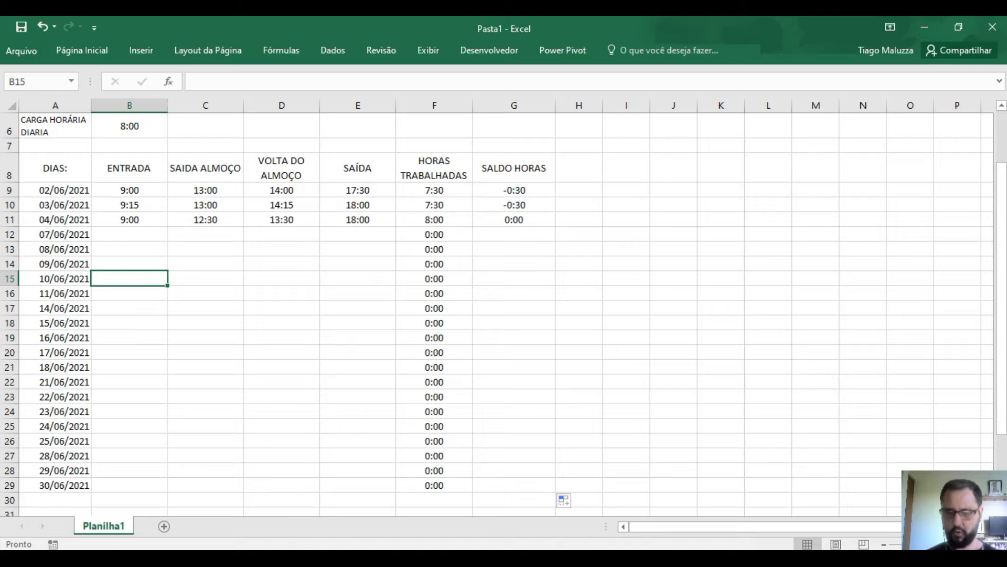
pyautogui.write('1')
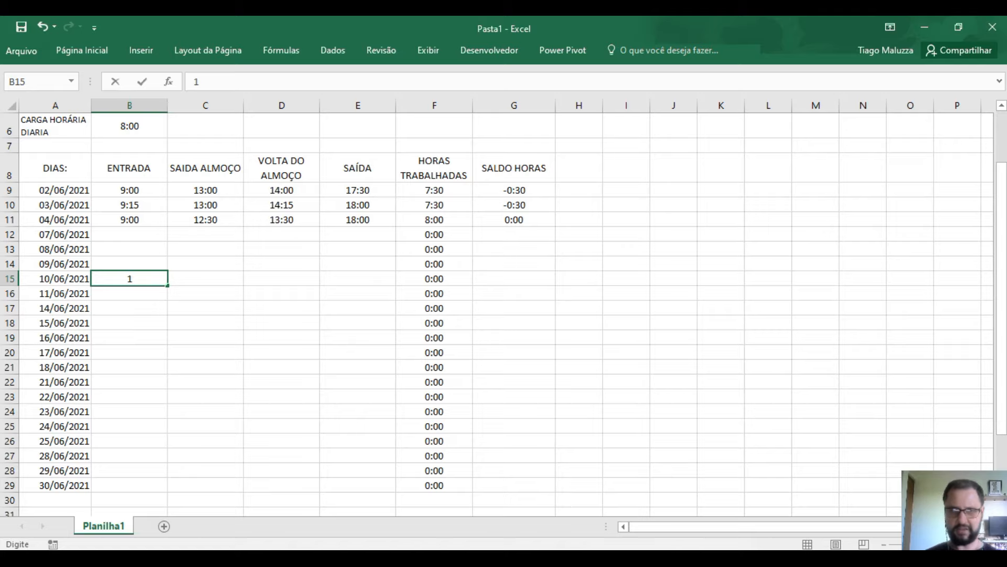
pyautogui.write('0:00')
pyautogui.press('Tab')
pyautogui.write('13:00')
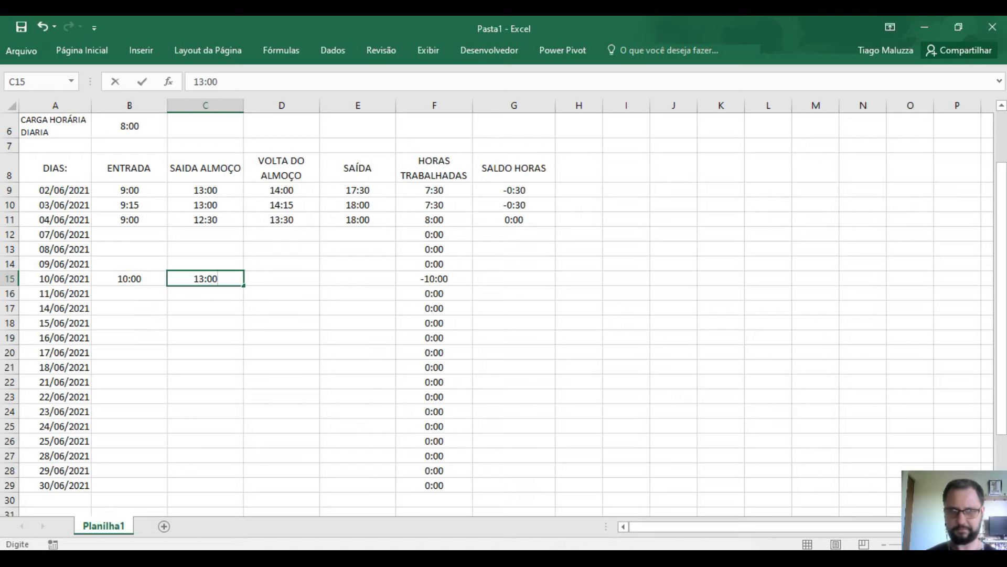
pyautogui.press('Tab')
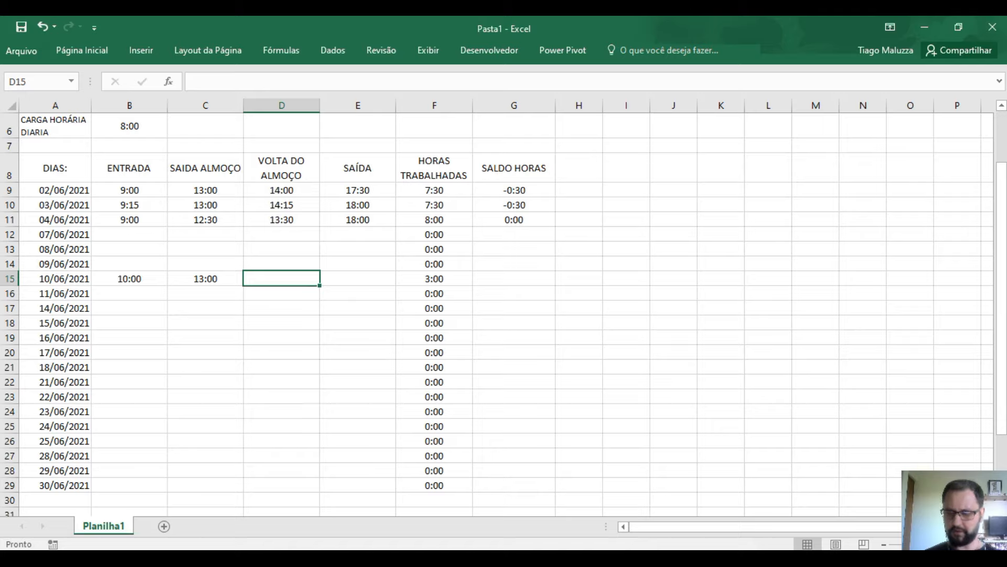
pyautogui.write('14:00')
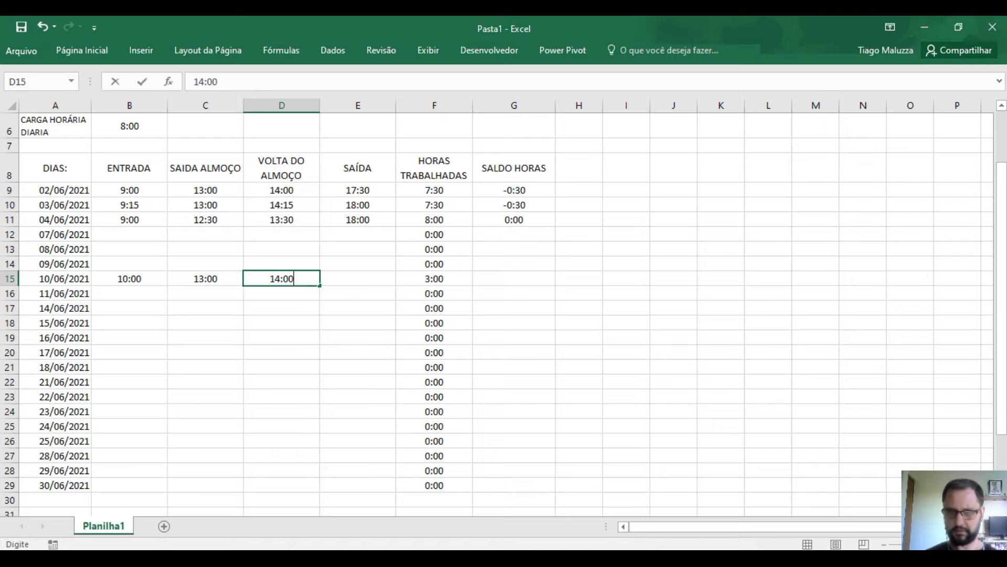
pyautogui.press('Tab')
pyautogui.write('1')
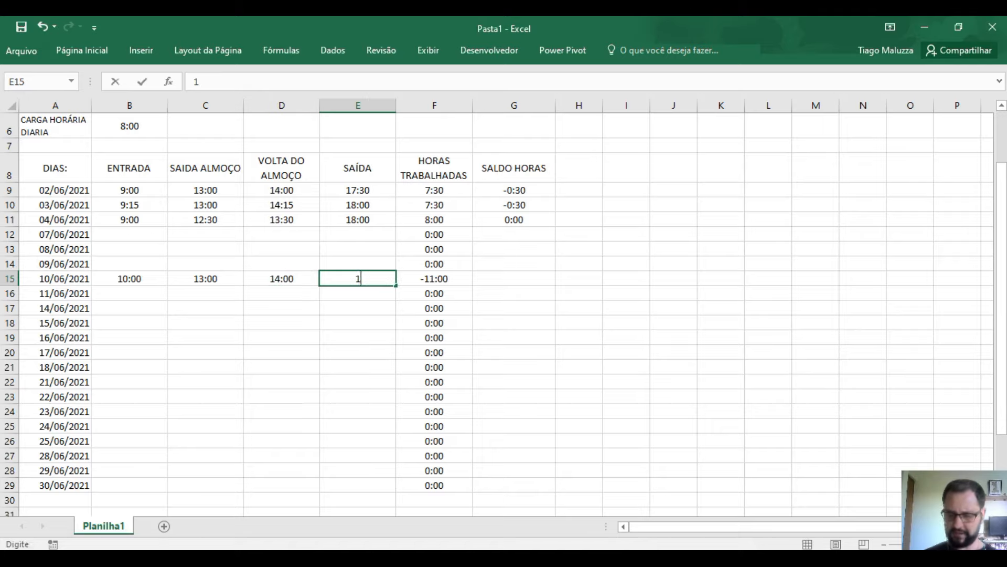
pyautogui.write('8:30')
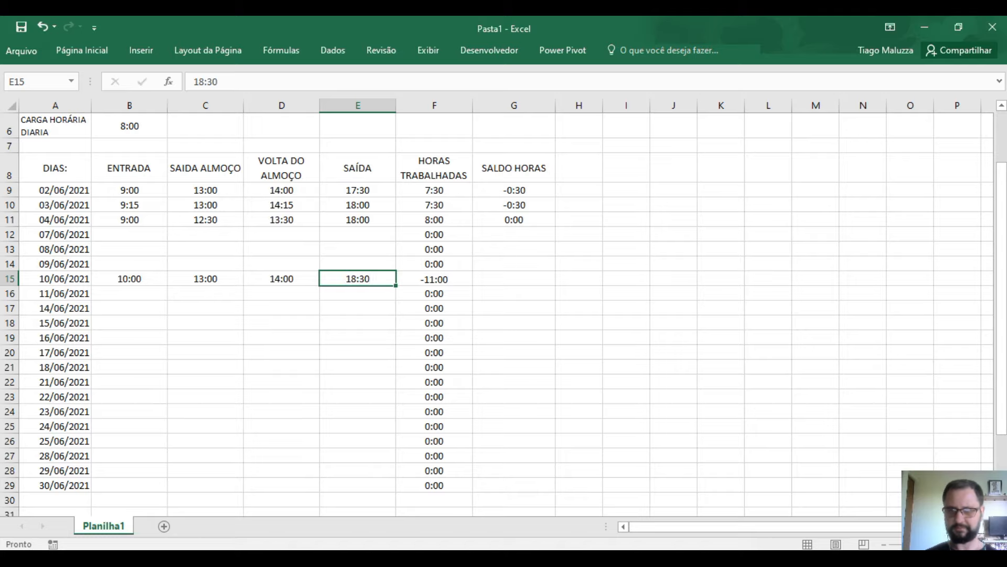
pyautogui.press('Return')
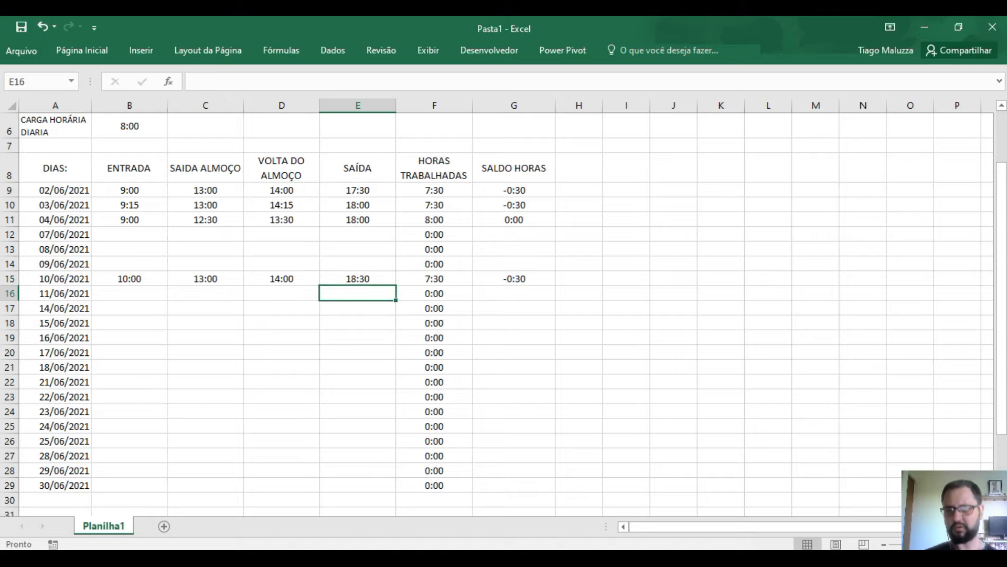
pyautogui.click(380, 280)
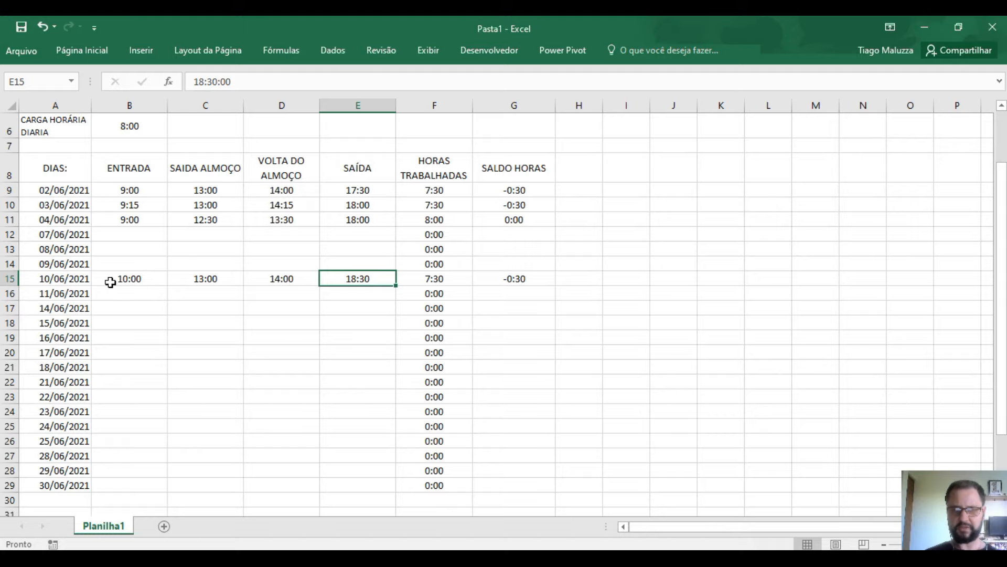
pyautogui.moveTo(109, 282); pyautogui.dragTo(325, 276)
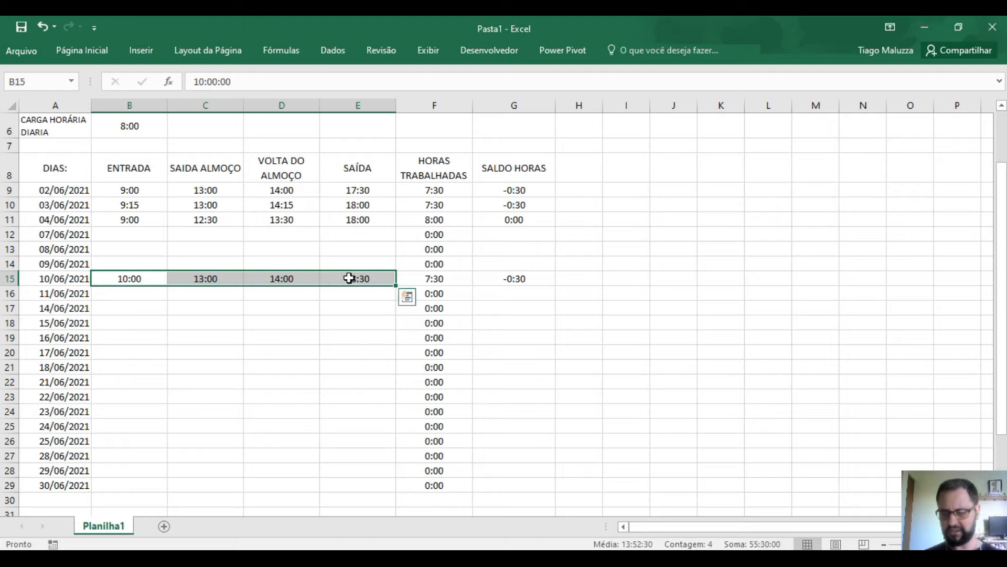
pyautogui.press('Delete')
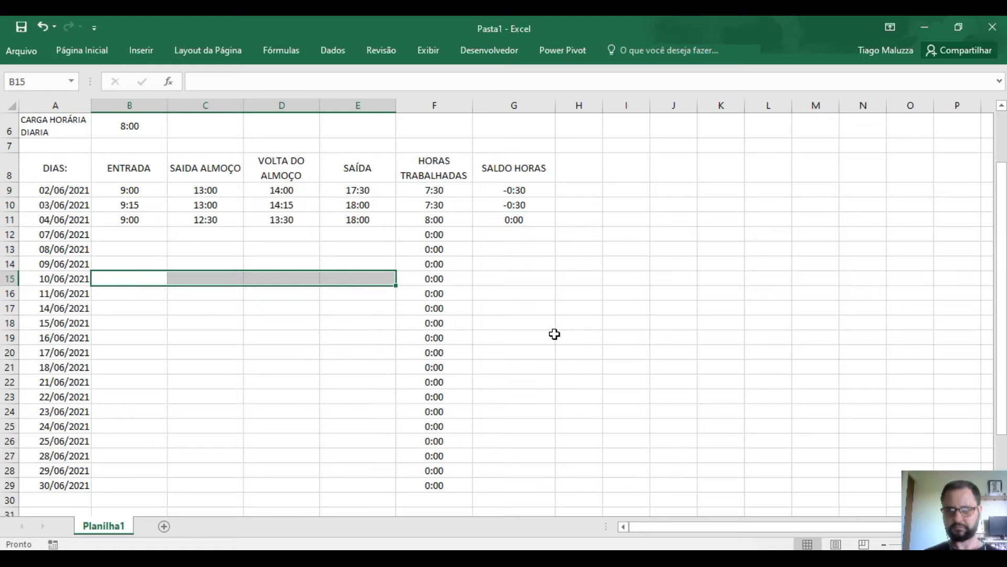
# - Enter an AutoSoma total =SOMA(G9:G29) in G30
pyautogui.scroll(-2, 524, 348)
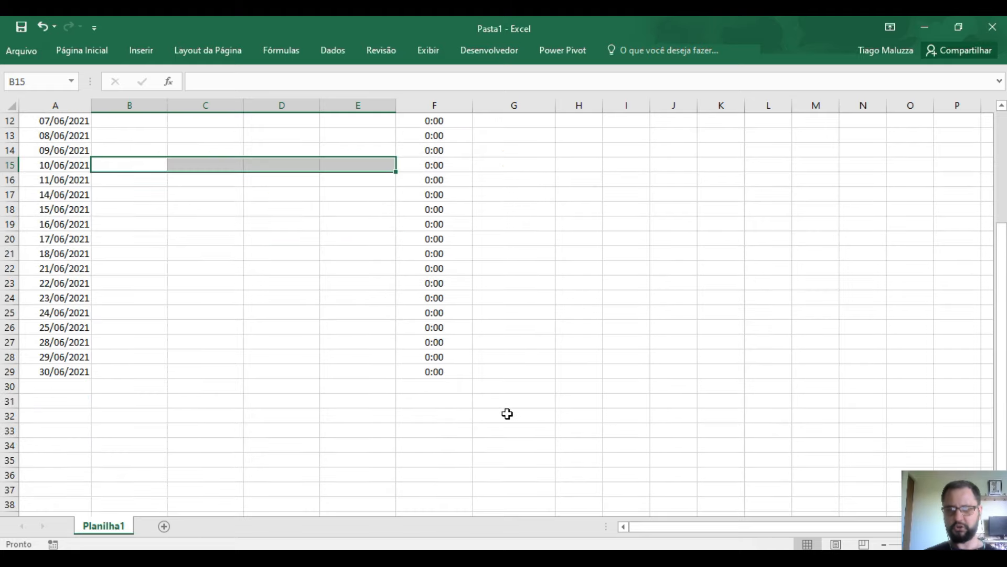
pyautogui.click(505, 396)
pyautogui.click(505, 386)
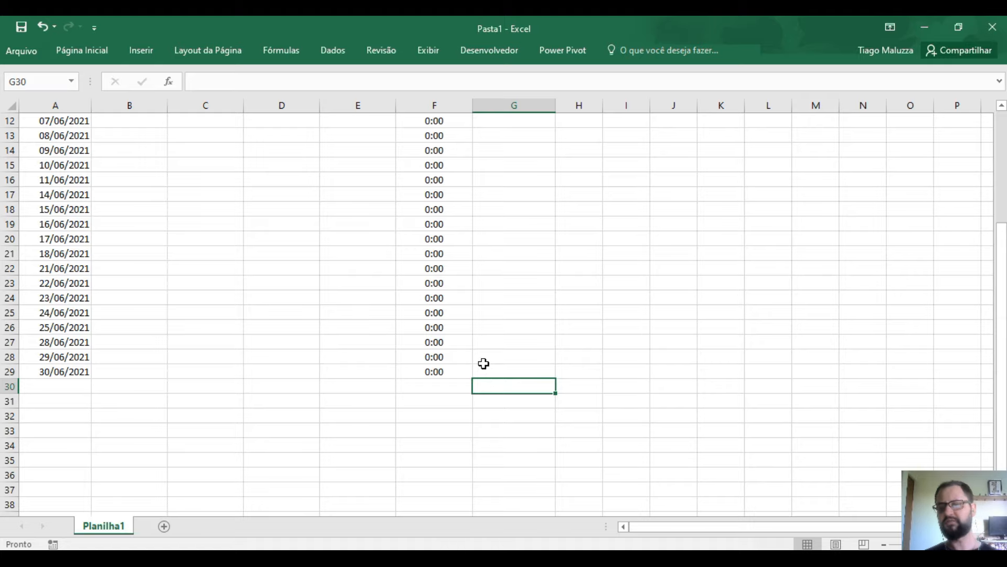
pyautogui.scroll(2, 483, 364)
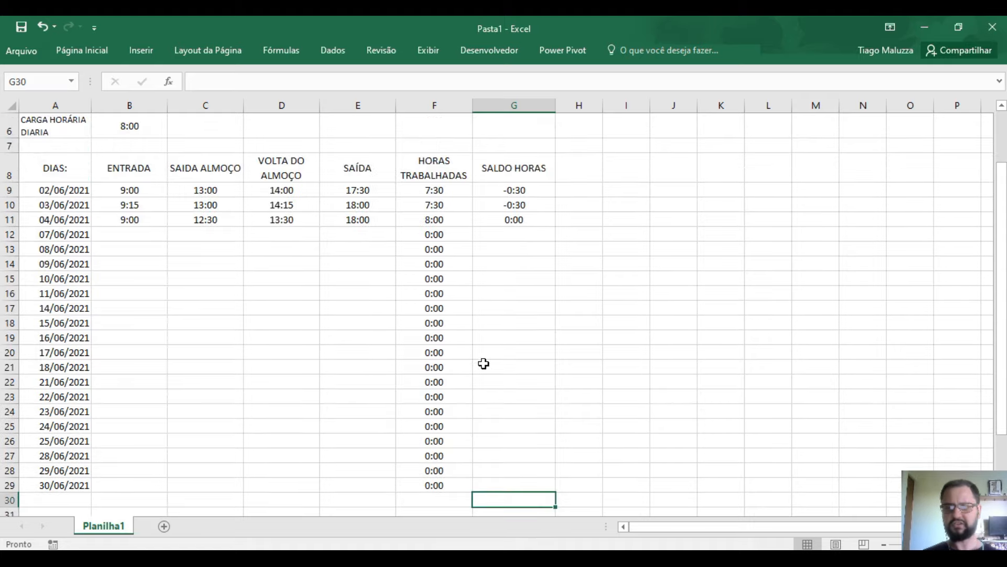
pyautogui.click(96, 52)
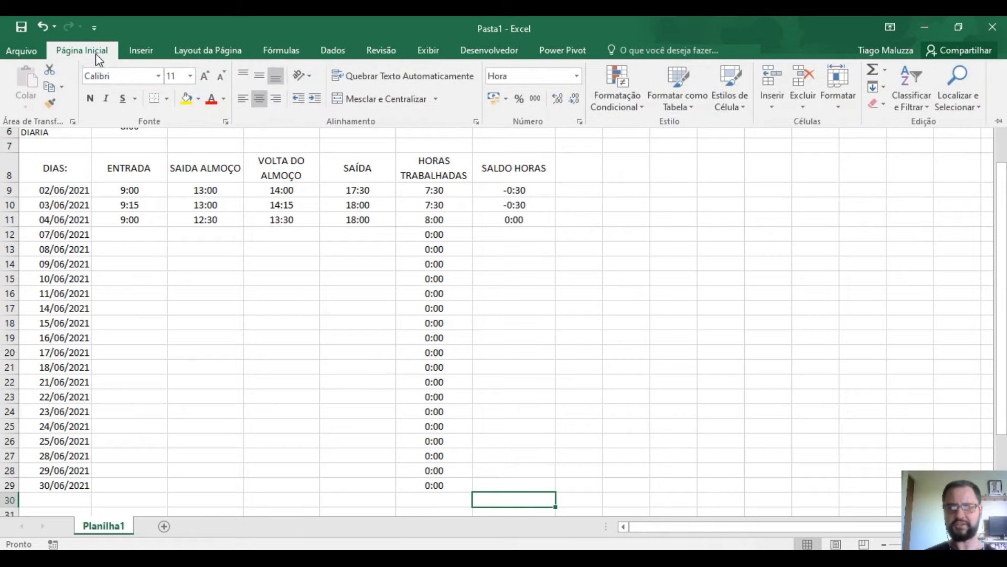
pyautogui.click(868, 77)
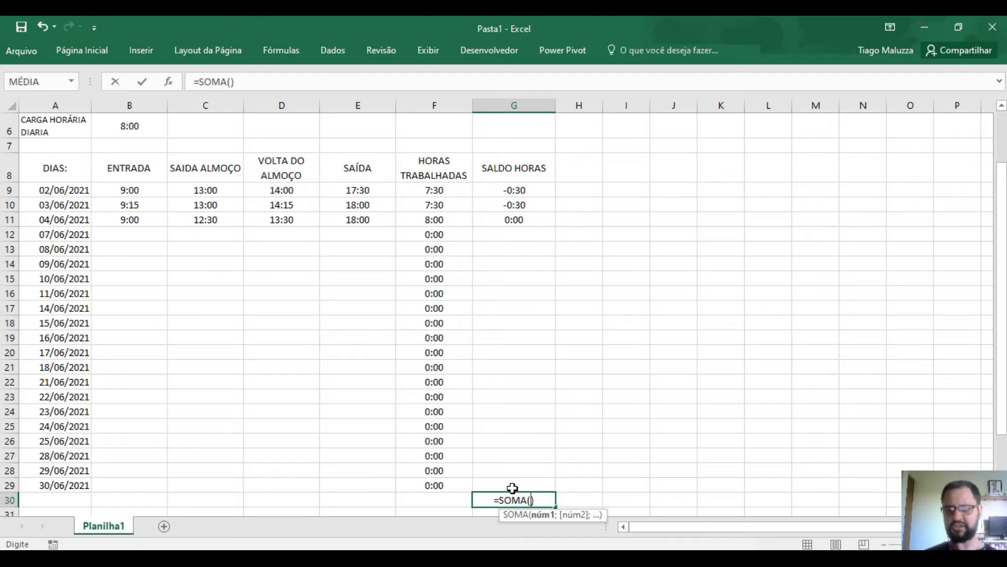
pyautogui.moveTo(511, 485); pyautogui.dragTo(498, 189)
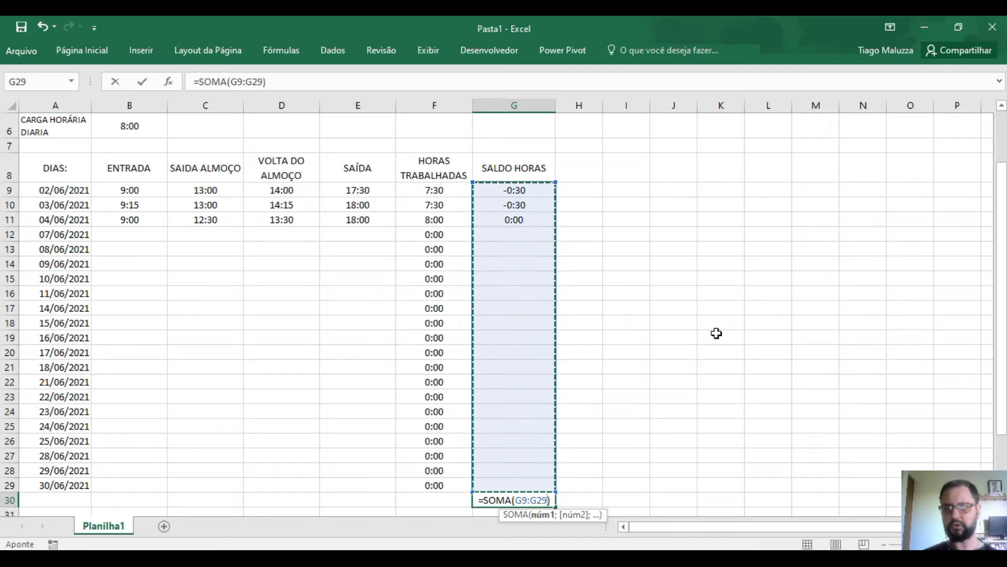
pyautogui.press('Return')
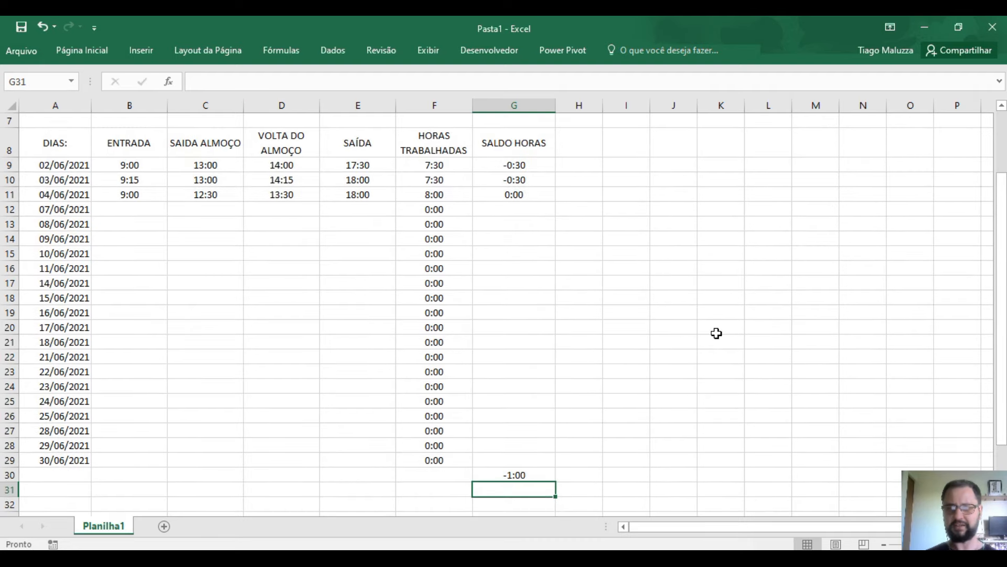
# - Review the G30 total, showing -1:00, and the balance formulas in G9 and G10
pyautogui.click(514, 474)
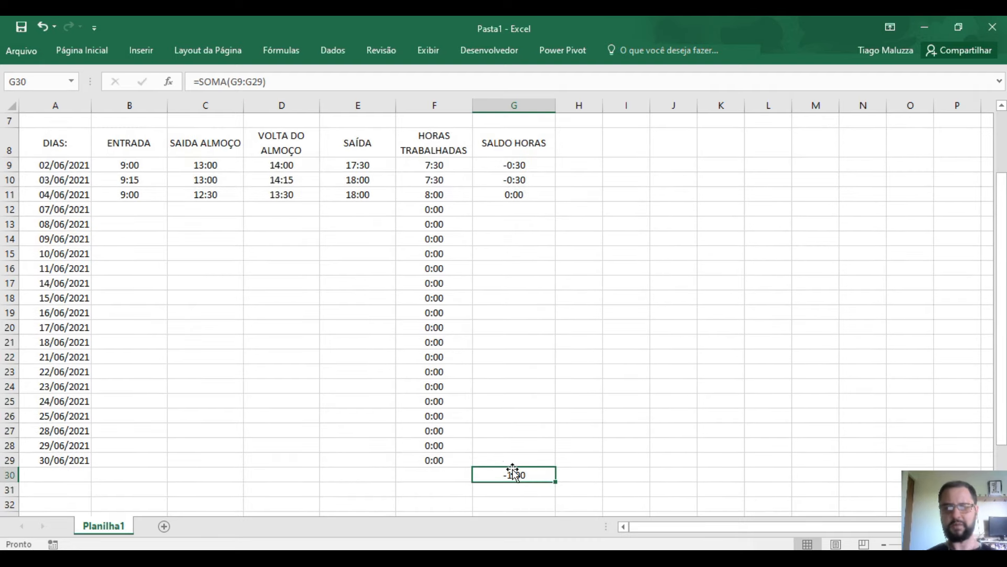
pyautogui.click(542, 167)
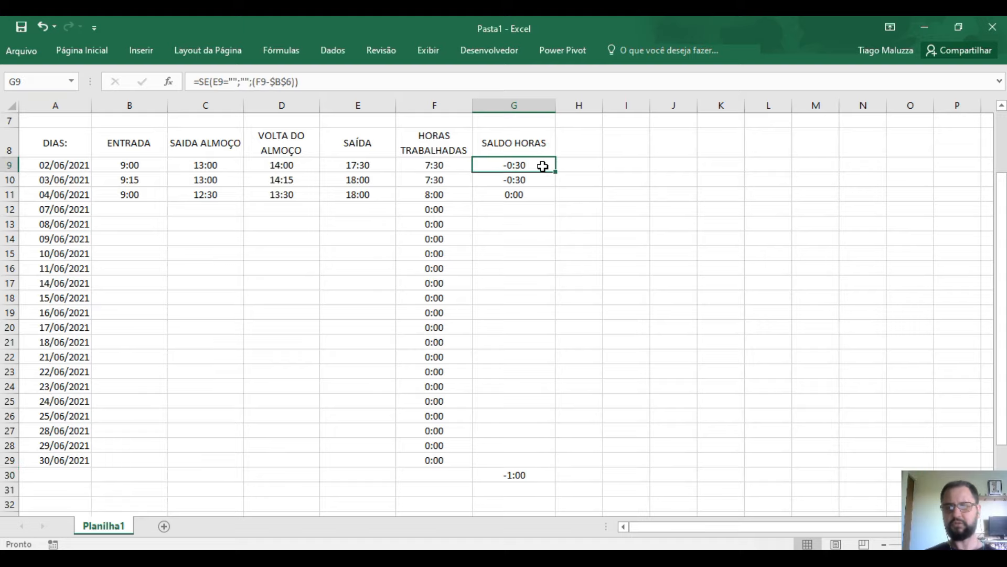
pyautogui.click(543, 185)
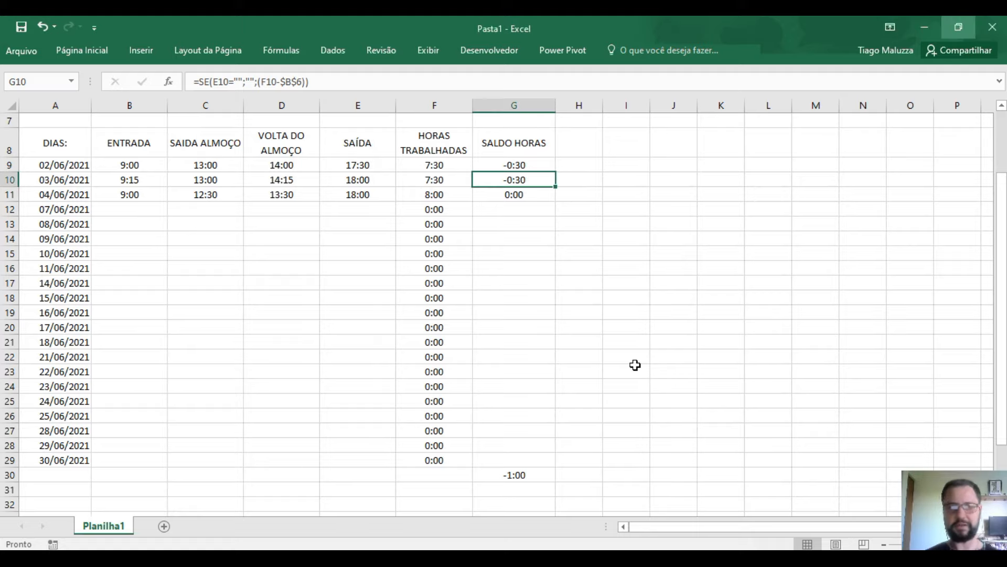
pyautogui.scroll(2, 635, 367)
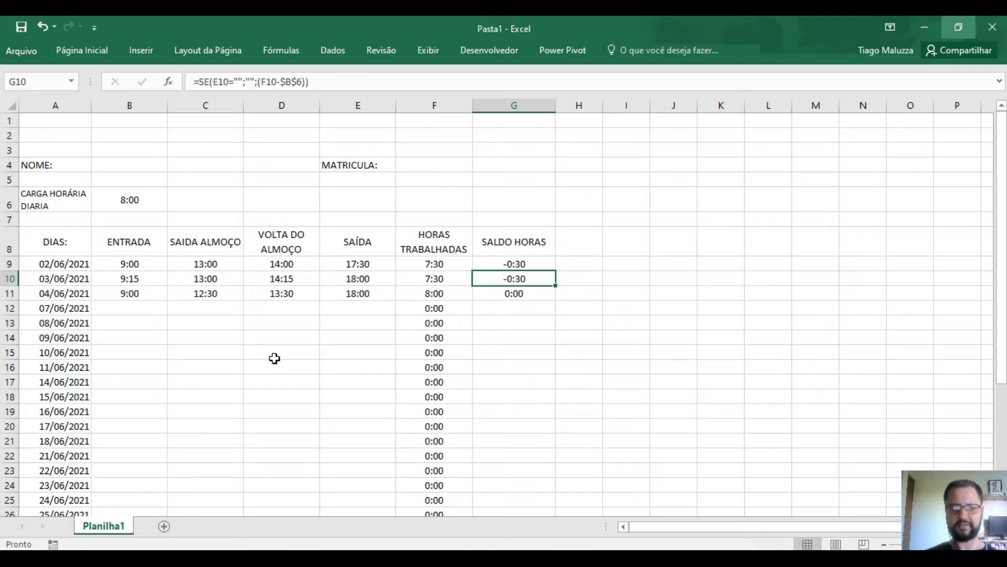
# - Uncheck Linhas de Grade on the Exibir tab to hide the sheet gridlines
pyautogui.click(622, 182)
pyautogui.click(685, 317)
pyautogui.click(625, 309)
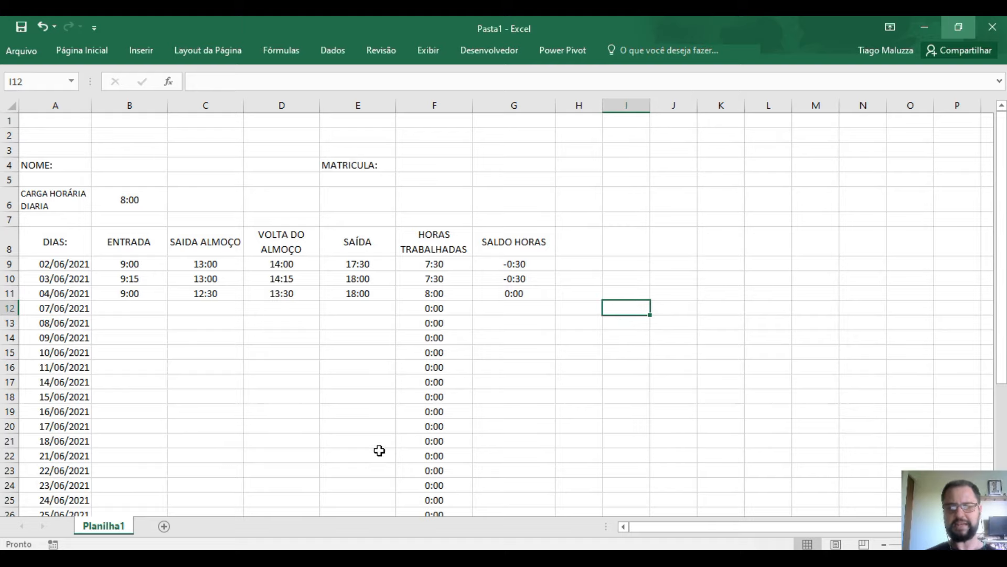
pyautogui.click(428, 51)
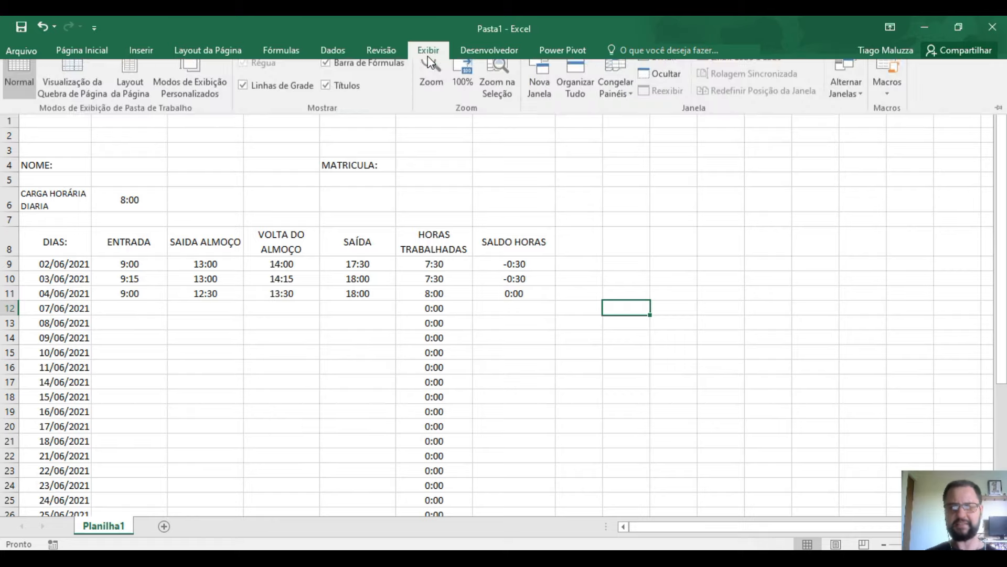
pyautogui.click(292, 101)
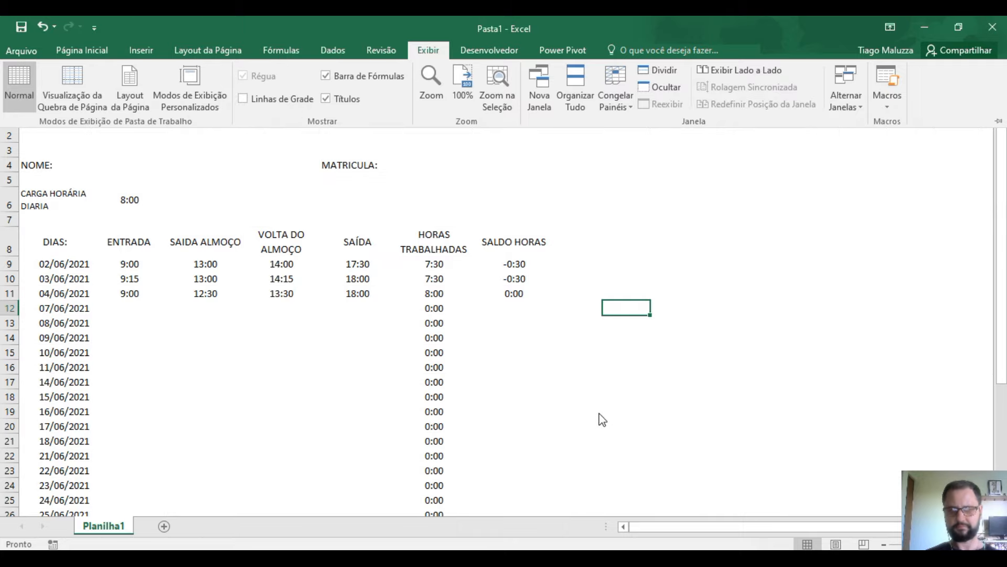
pyautogui.click(658, 367)
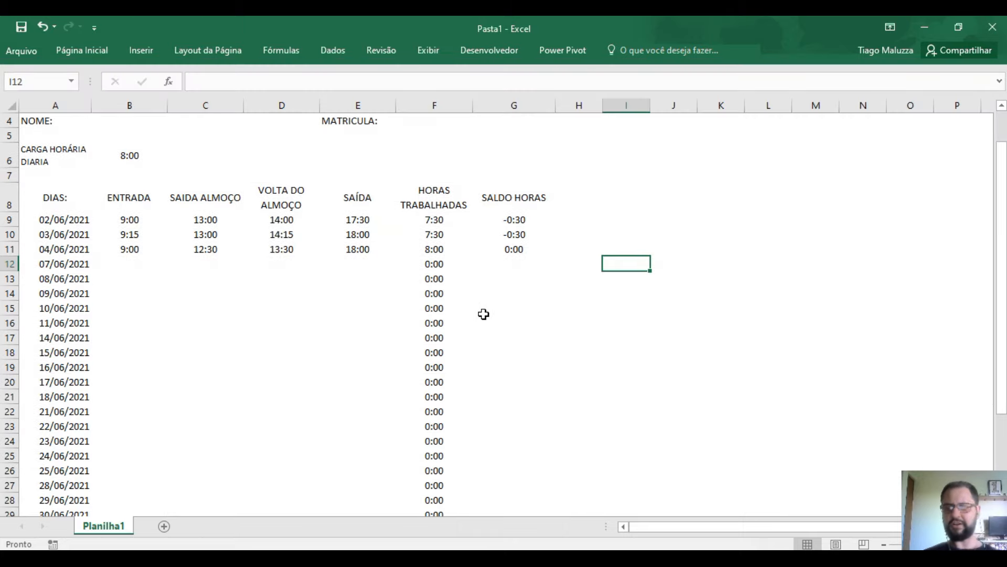
# - Select the DIAS: to SALDO HORAS header row, then the full range A8:G30
pyautogui.click(63, 196)
pyautogui.moveTo(79, 202); pyautogui.dragTo(540, 189)
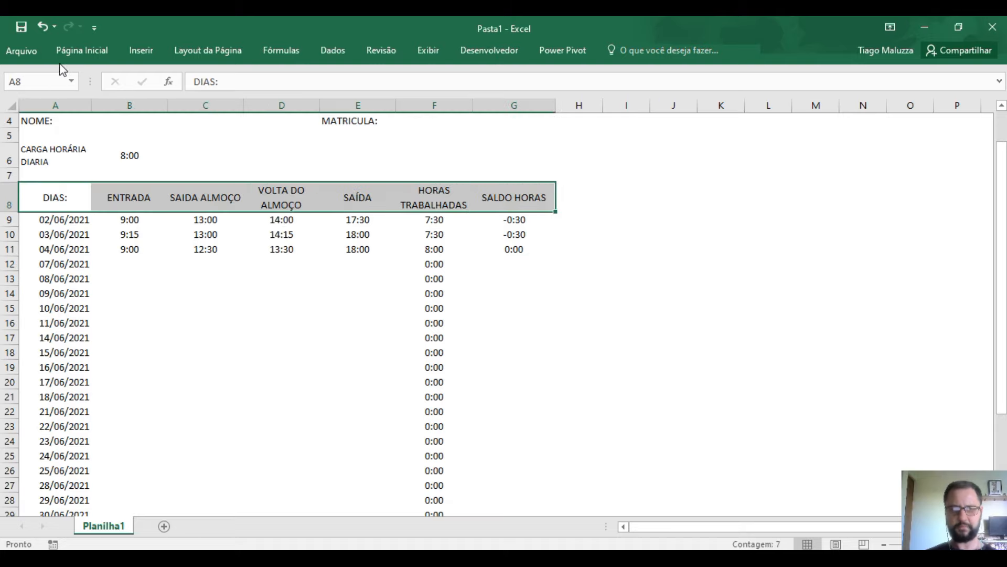
pyautogui.click(87, 51)
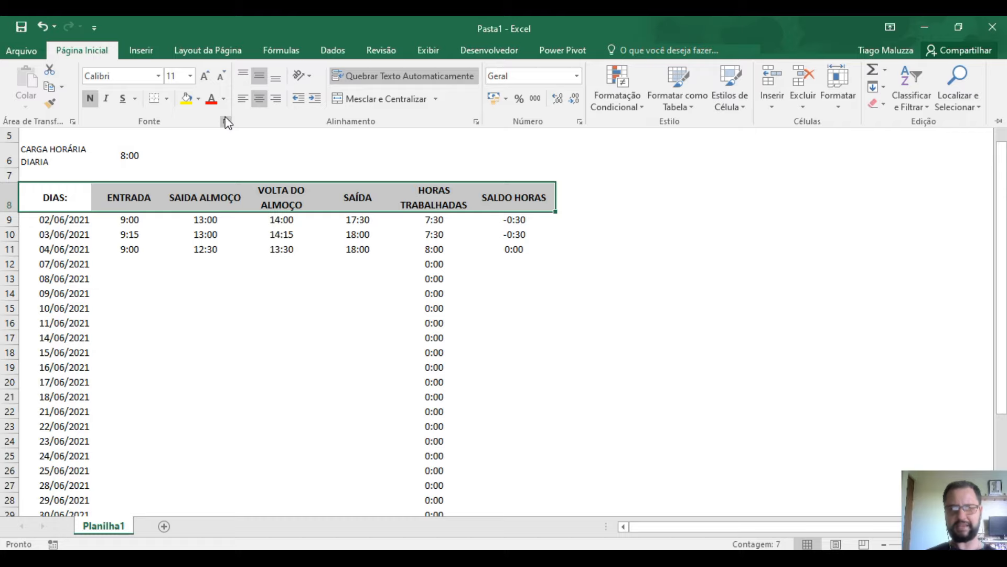
pyautogui.click(614, 256)
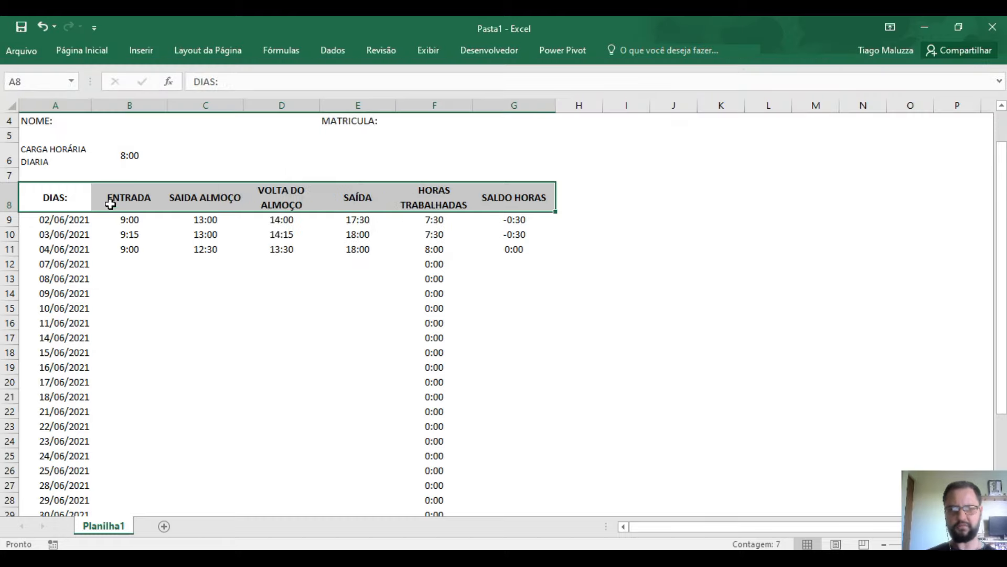
pyautogui.moveTo(61, 202); pyautogui.dragTo(487, 469)
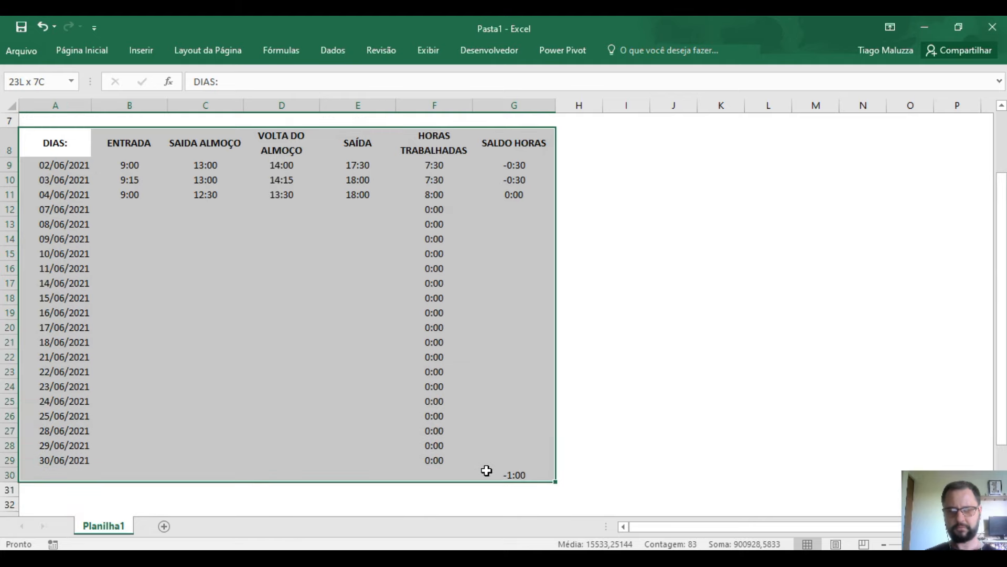
# - Format A8:G30 as a table with a dark style
pyautogui.click(102, 57)
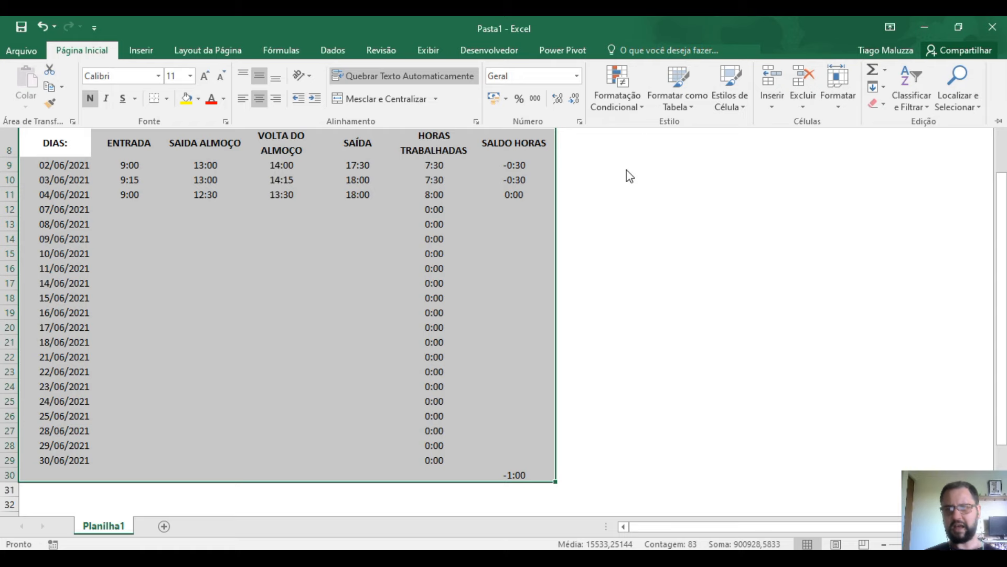
pyautogui.click(684, 110)
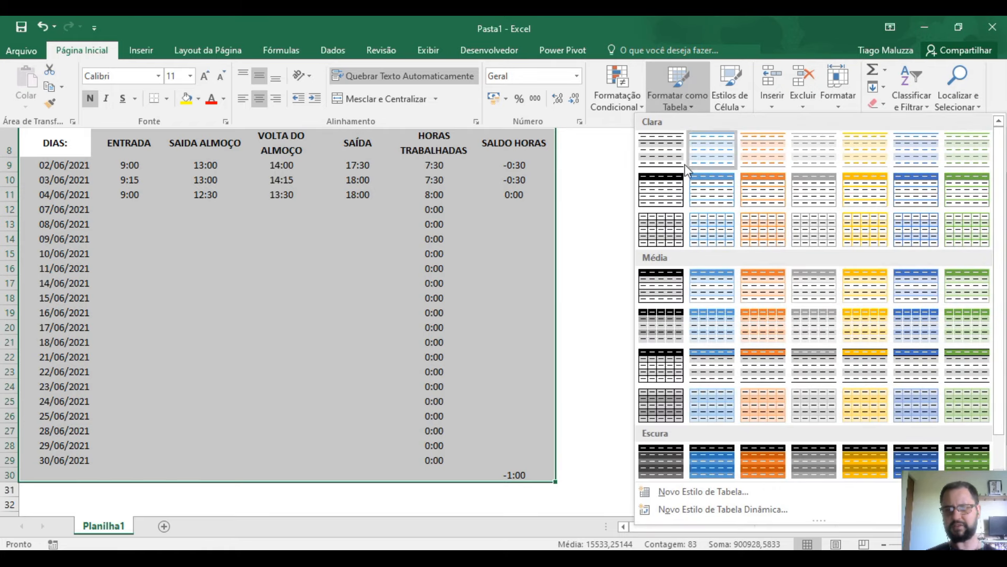
pyautogui.click(666, 195)
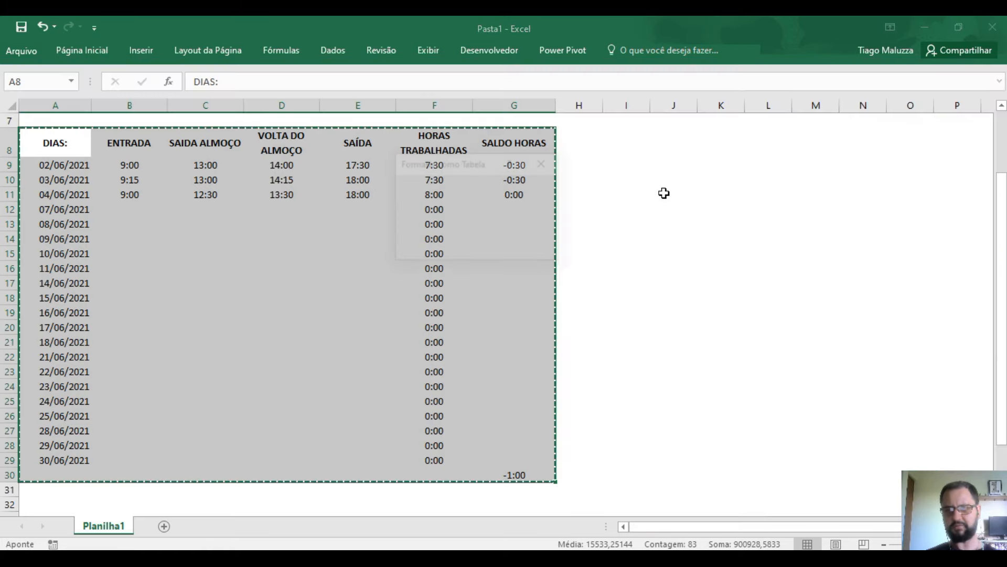
pyautogui.click(480, 247)
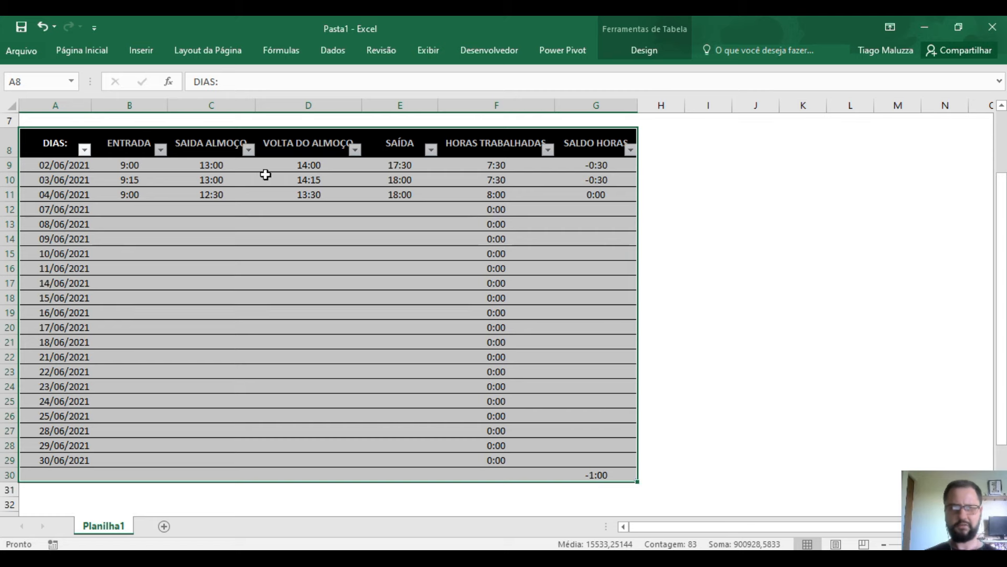
# - Restyle the table with Estilo de Tabela Média 8, giving gray banded rows
pyautogui.click(82, 50)
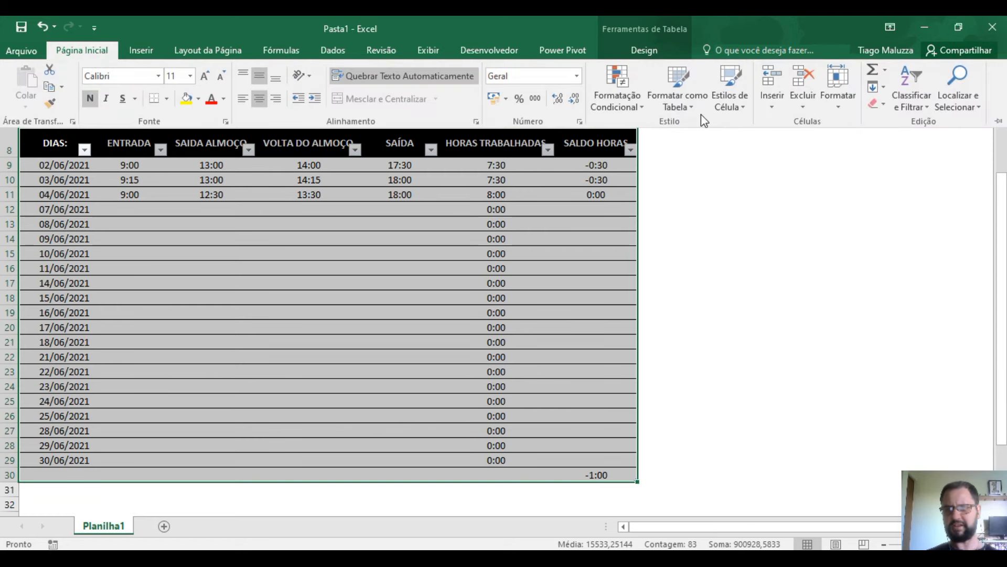
pyautogui.click(690, 105)
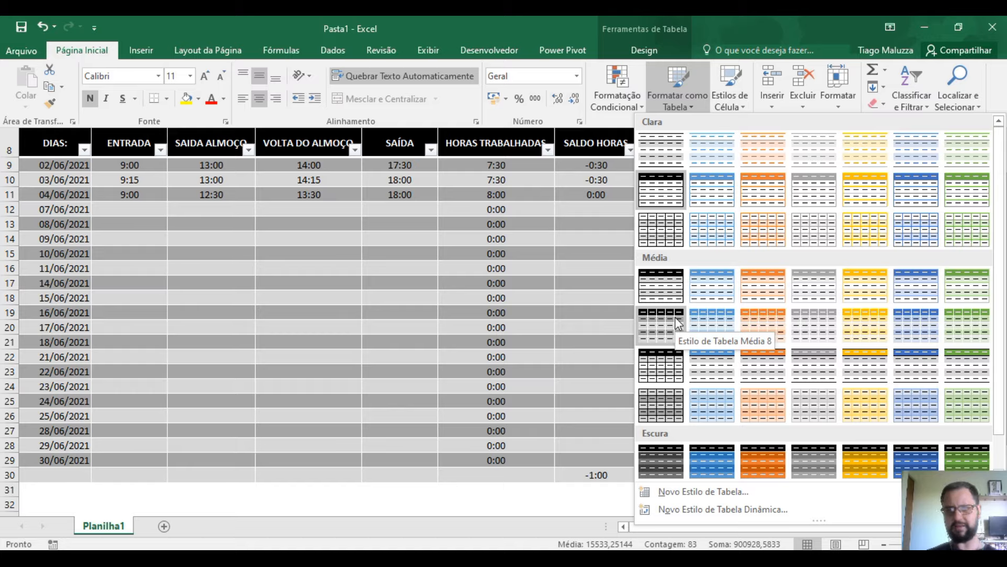
pyautogui.click(675, 317)
pyautogui.click(675, 317)
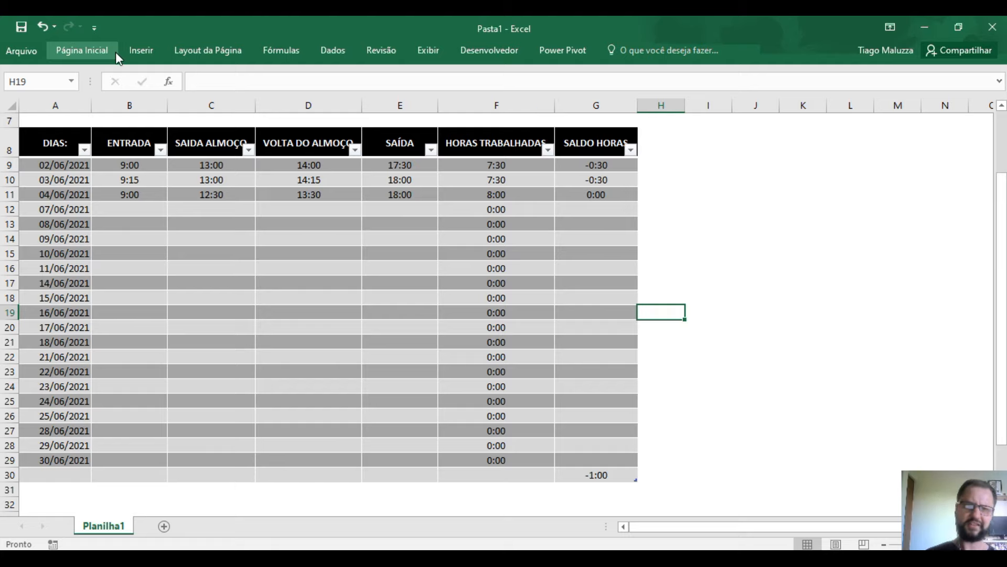
pyautogui.scroll(2, 558, 289)
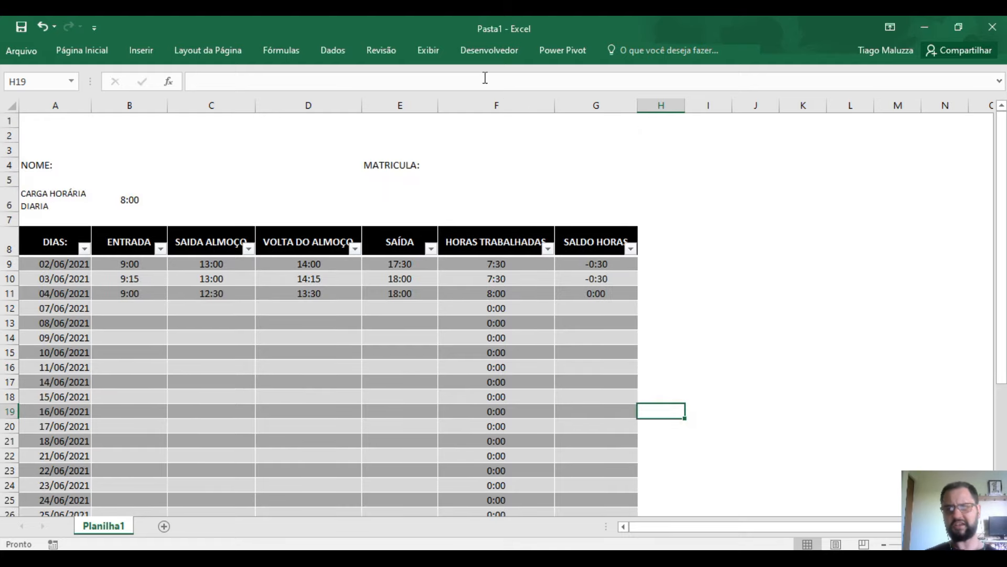
# - Centre and bold the dates in A9:A29
pyautogui.click(773, 353)
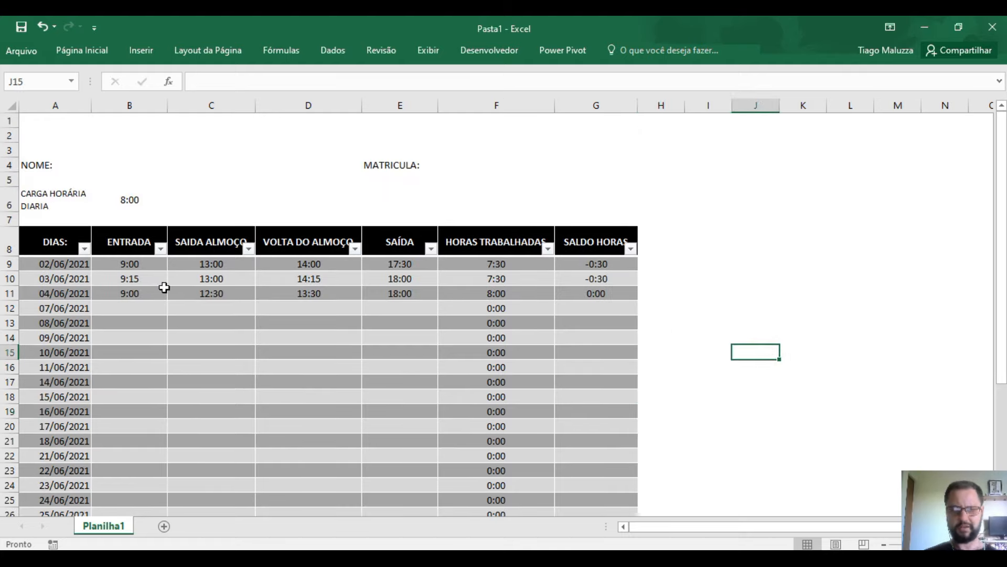
pyautogui.moveTo(63, 264); pyautogui.dragTo(38, 455)
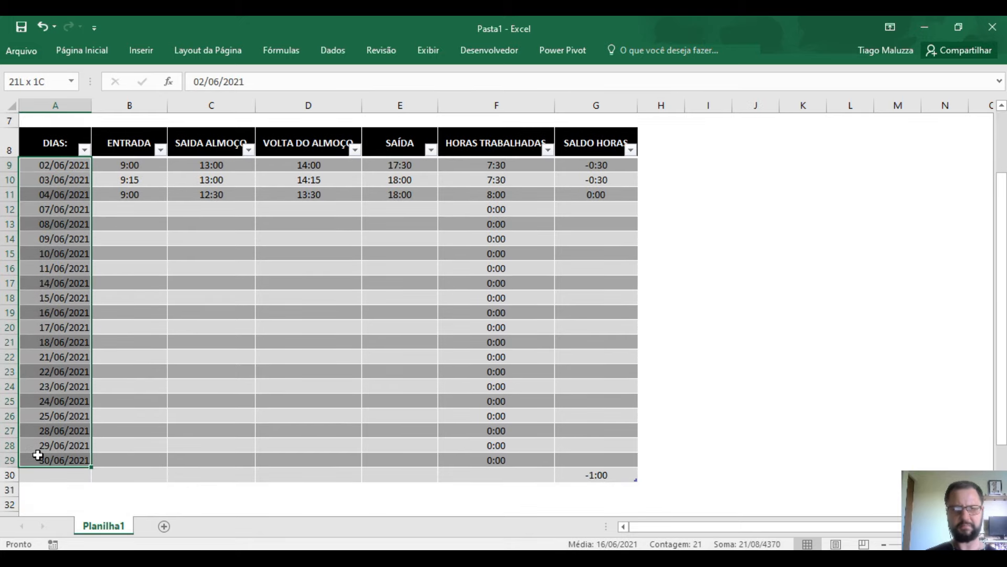
pyautogui.click(79, 50)
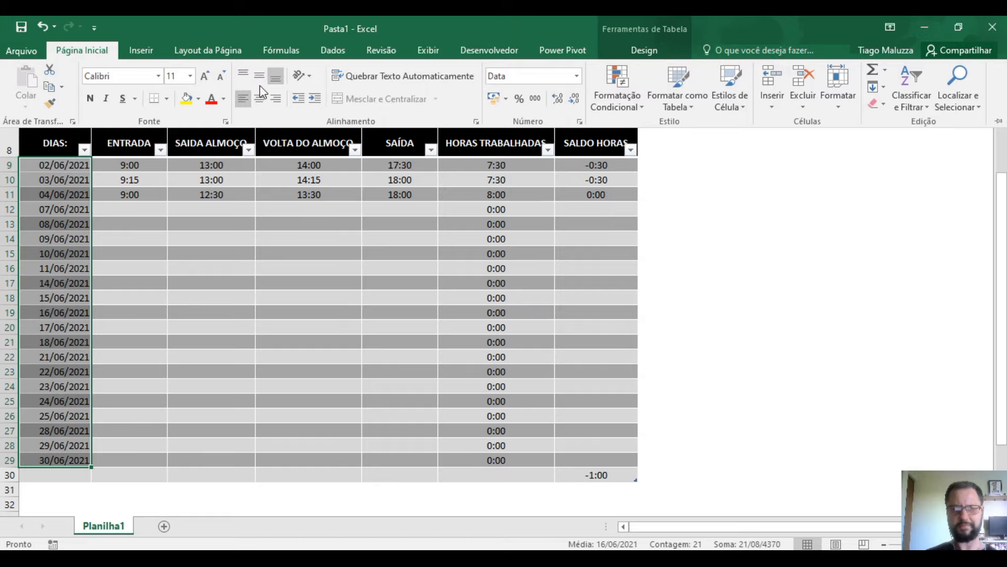
pyautogui.click(260, 99)
pyautogui.click(92, 100)
# - Set columns B through E to an equal width of 14,00
pyautogui.click(799, 237)
pyautogui.scroll(2, 720, 336)
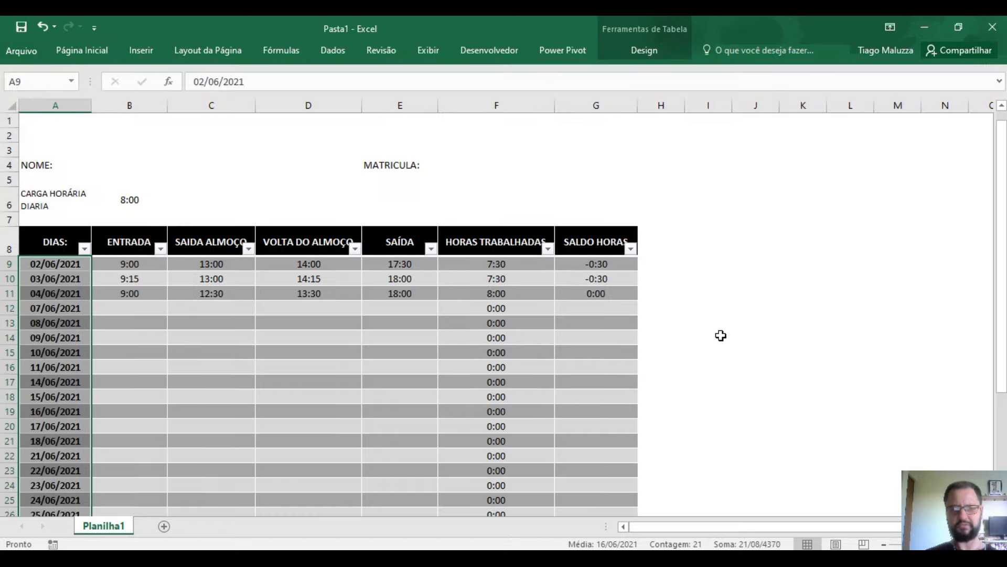
pyautogui.click(733, 313)
pyautogui.click(319, 242)
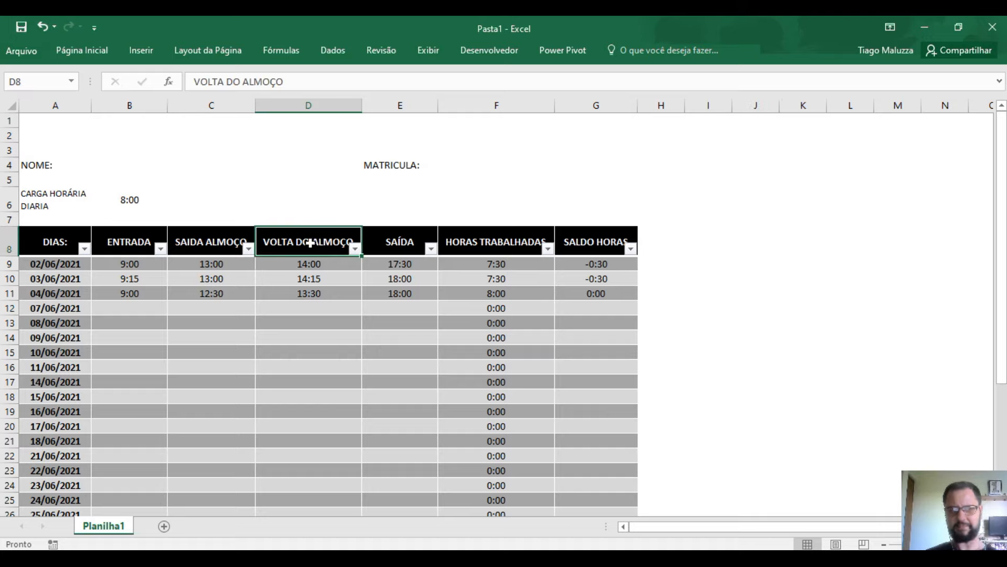
pyautogui.moveTo(130, 104); pyautogui.dragTo(388, 142)
pyautogui.moveTo(362, 107); pyautogui.dragTo(332, 106)
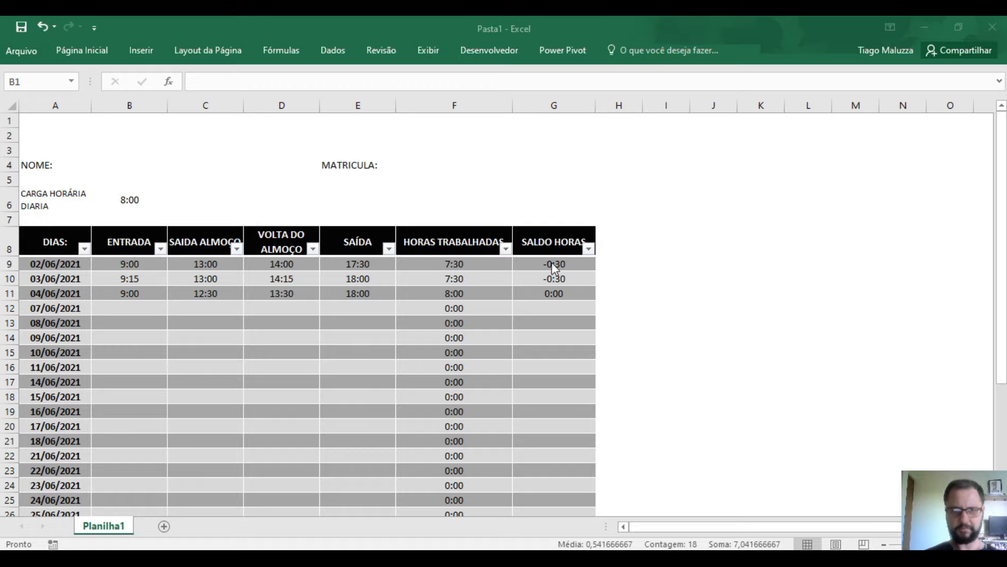
# - Narrow columns F and G to one equal width so HORAS TRABALHADAS wraps
pyautogui.click(442, 240)
pyautogui.moveTo(505, 103)
pyautogui.mouseDown()
pyautogui.moveTo(490, 103)
pyautogui.moveTo(537, 101)
pyautogui.moveTo(490, 104)
pyautogui.mouseUp()
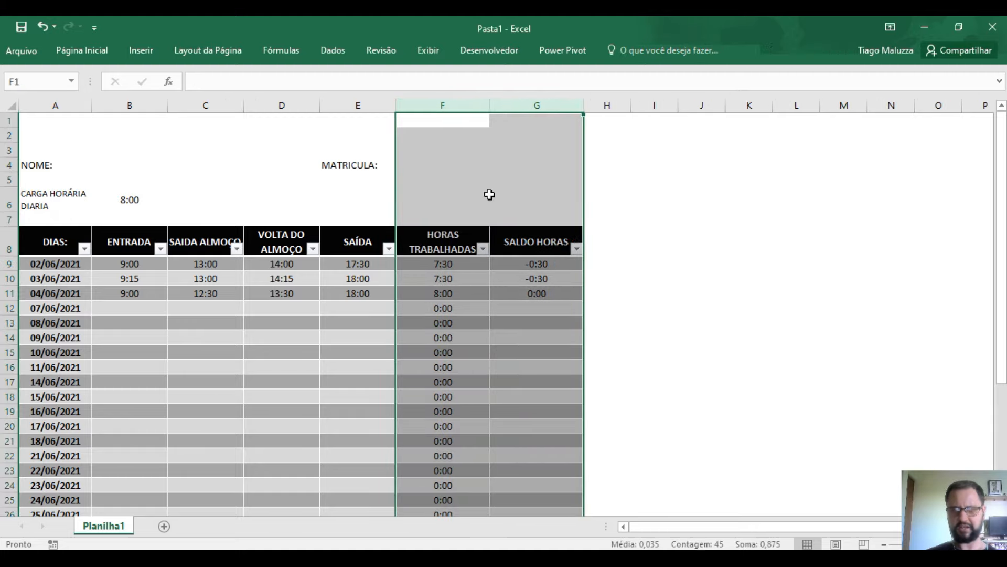
pyautogui.click(609, 272)
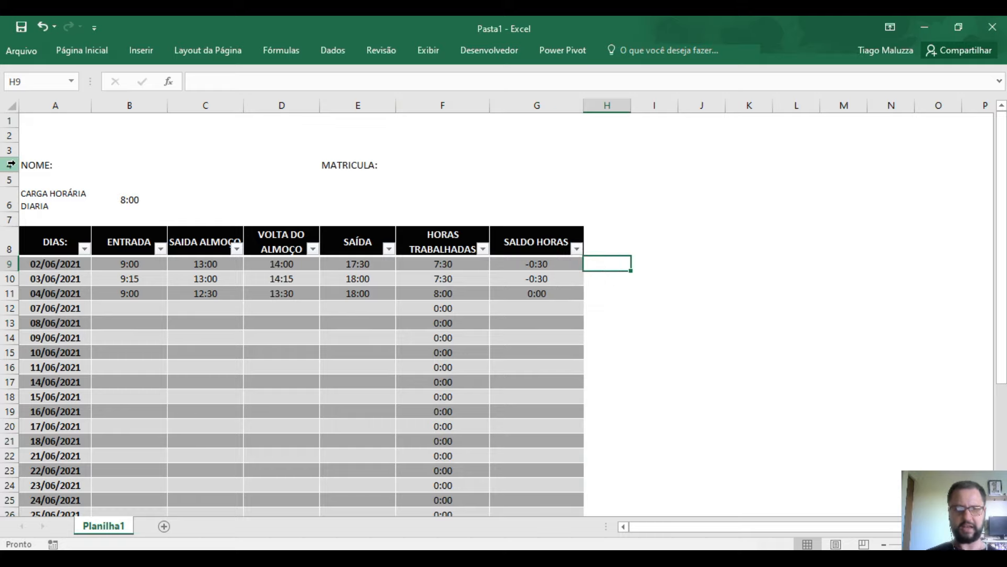
pyautogui.scroll(-1, 79, 157)
# - Bold the NOME: label in A4 and merge B4:D4 into one cell
pyautogui.scroll(1, 58, 160)
pyautogui.click(48, 165)
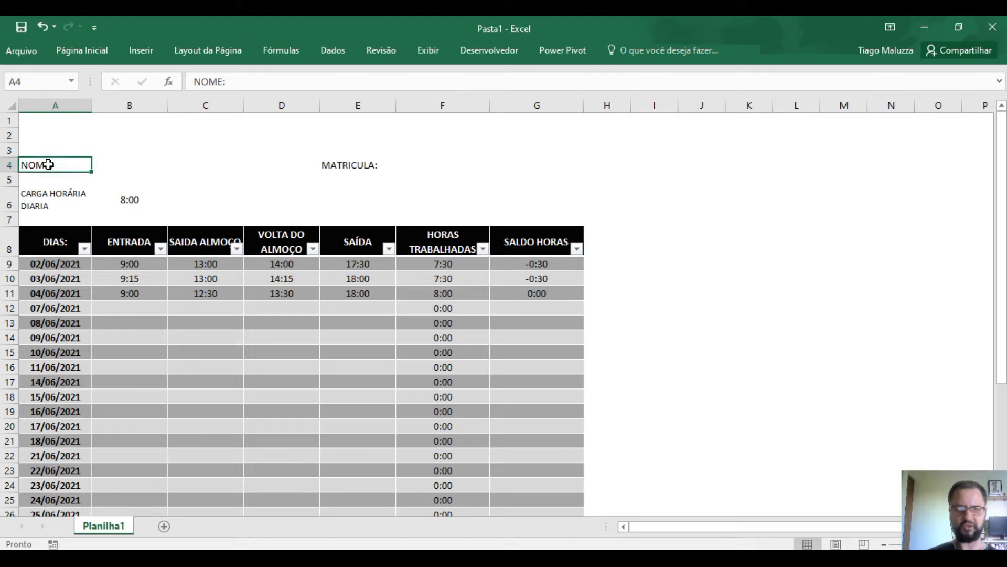
pyautogui.click(67, 51)
pyautogui.click(92, 98)
pyautogui.click(105, 173)
pyautogui.click(99, 163)
pyautogui.moveTo(100, 163); pyautogui.dragTo(278, 167)
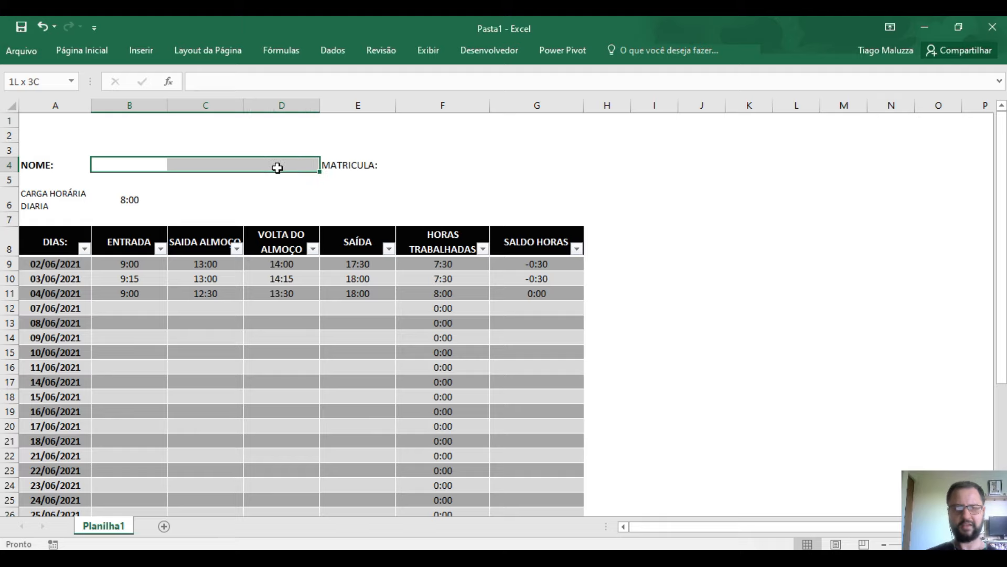
pyautogui.click(100, 51)
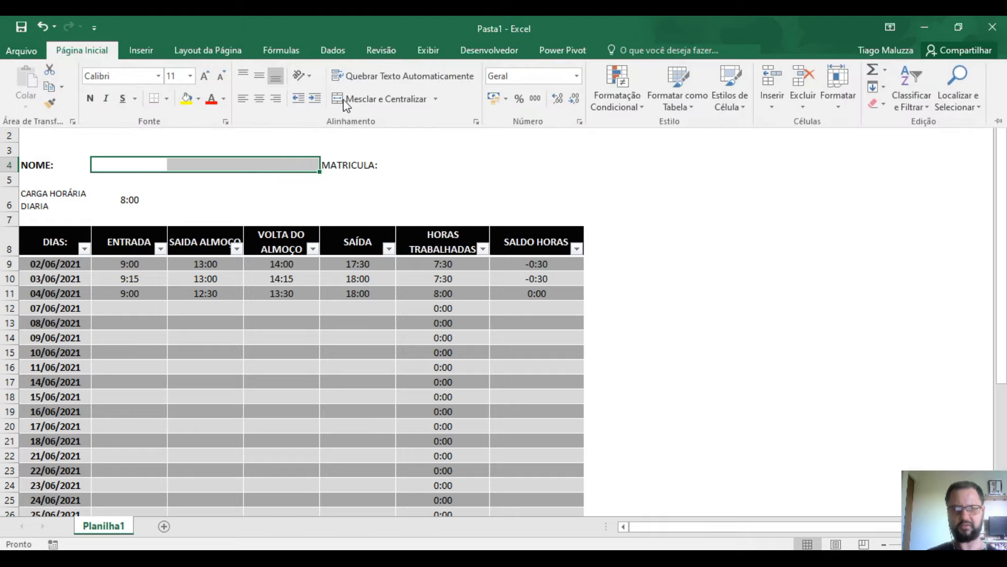
pyautogui.click(394, 100)
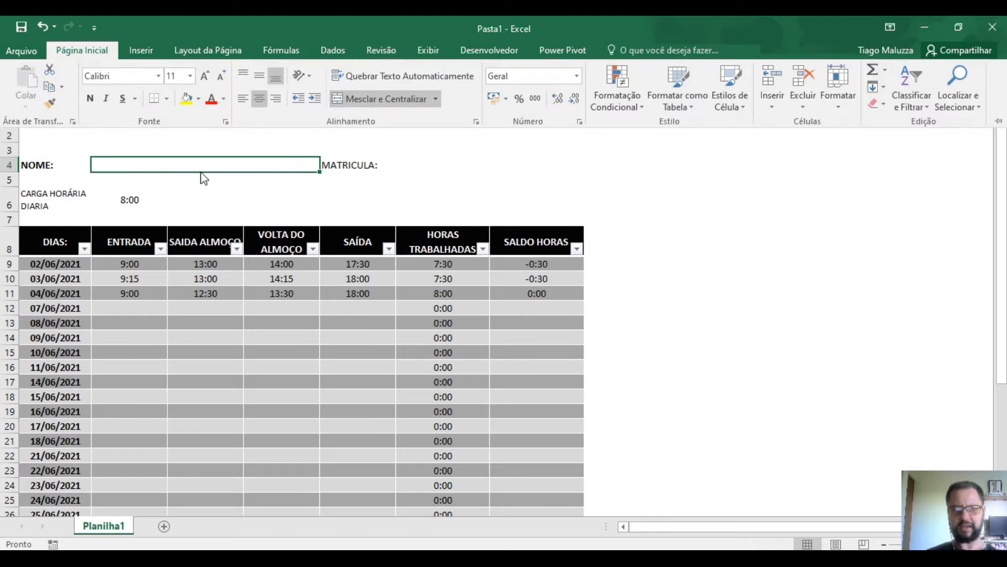
# - Enter the employee's full name in the merged B4 cell and left-align it
pyautogui.click(138, 166)
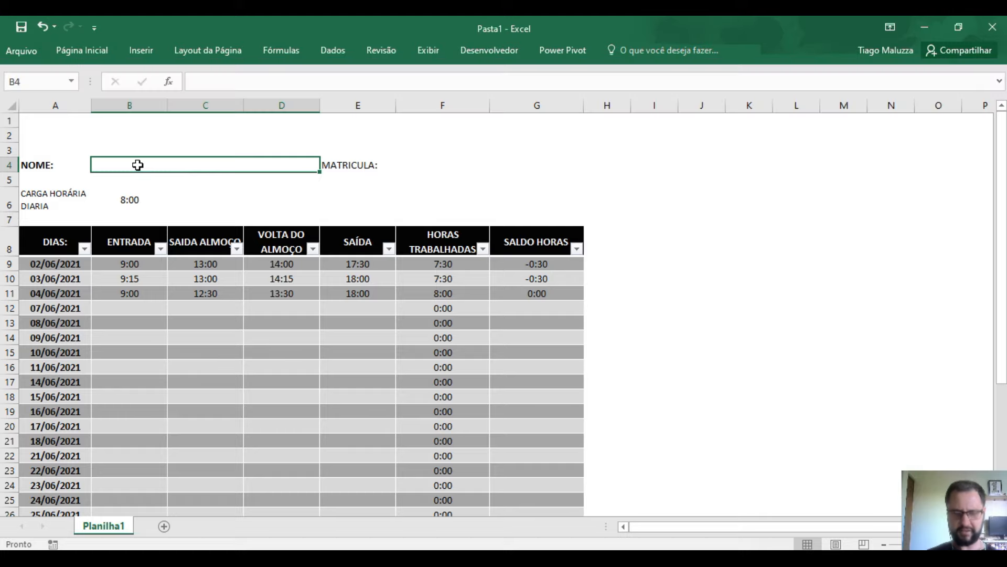
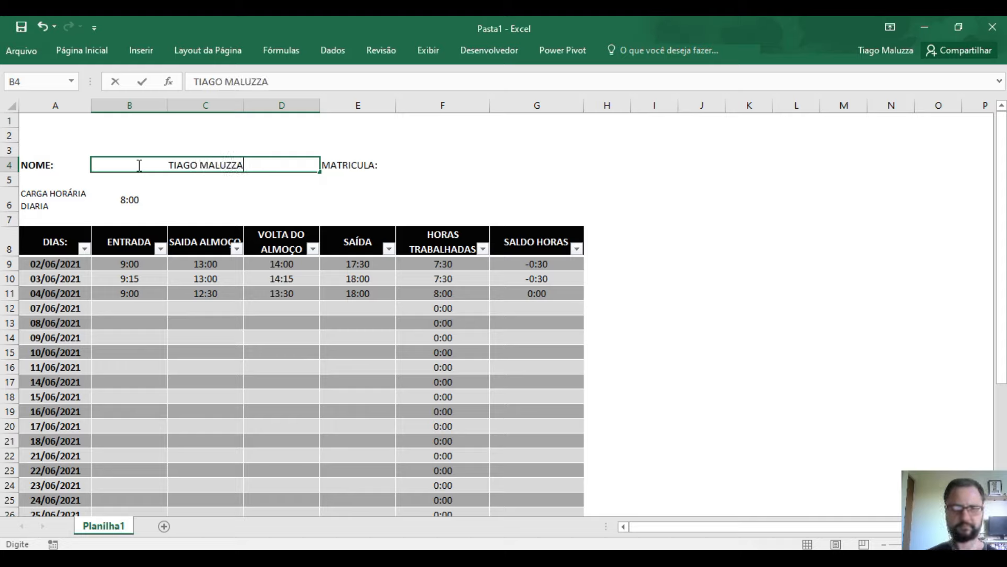
pyautogui.click(222, 198)
pyautogui.click(208, 165)
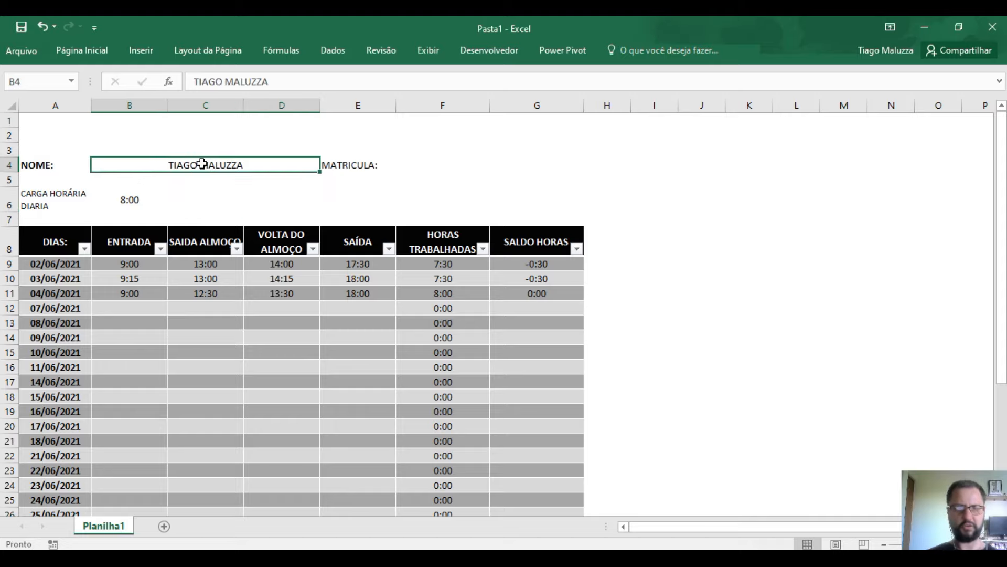
pyautogui.click(87, 51)
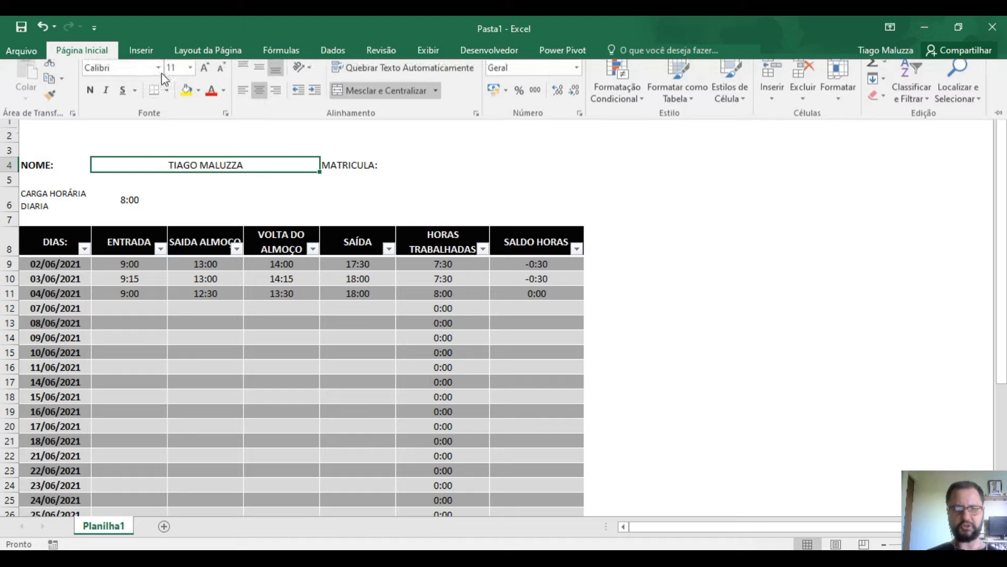
pyautogui.click(243, 98)
# - Add a bottom border under the merged name field
pyautogui.click(228, 199)
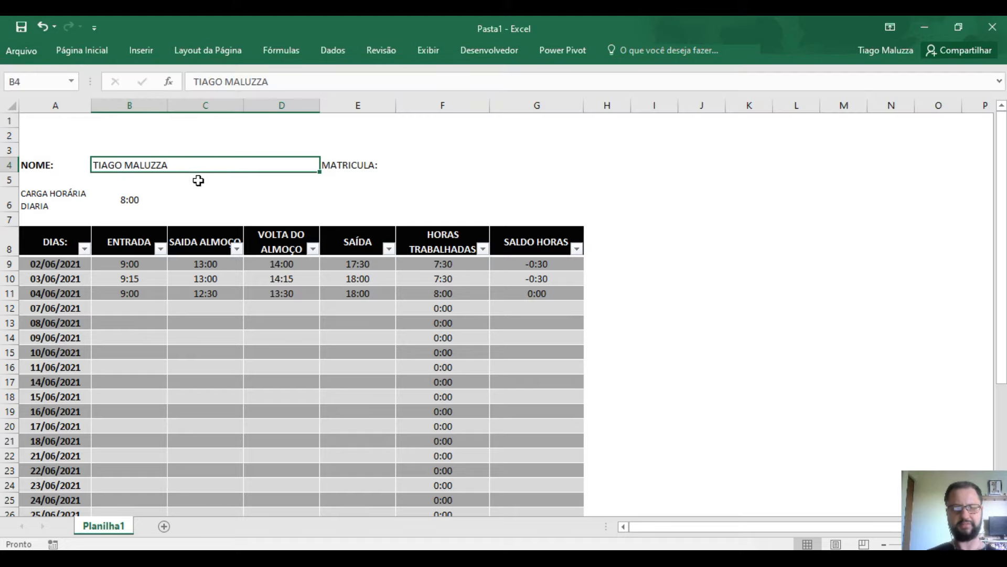
pyautogui.click(98, 56)
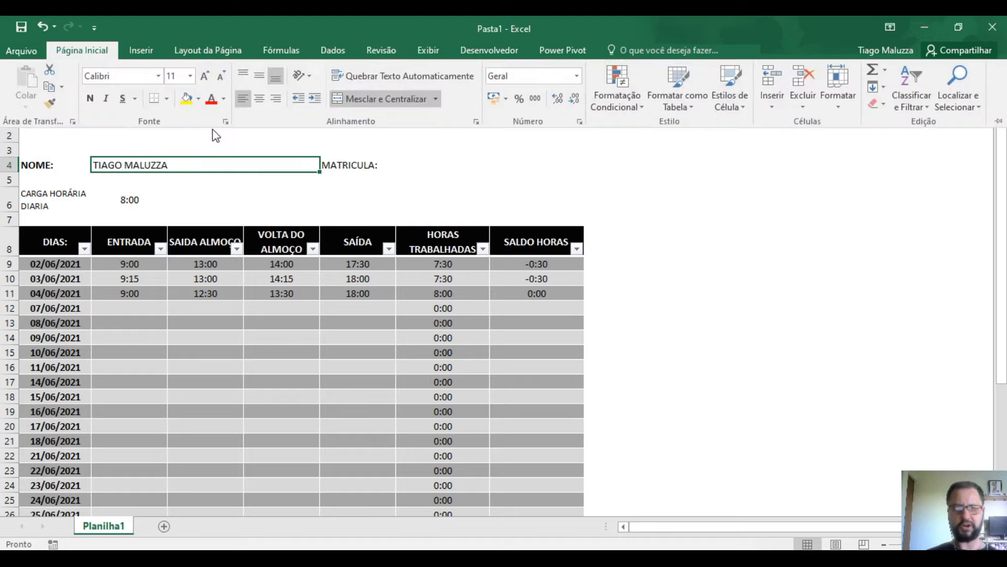
pyautogui.click(165, 99)
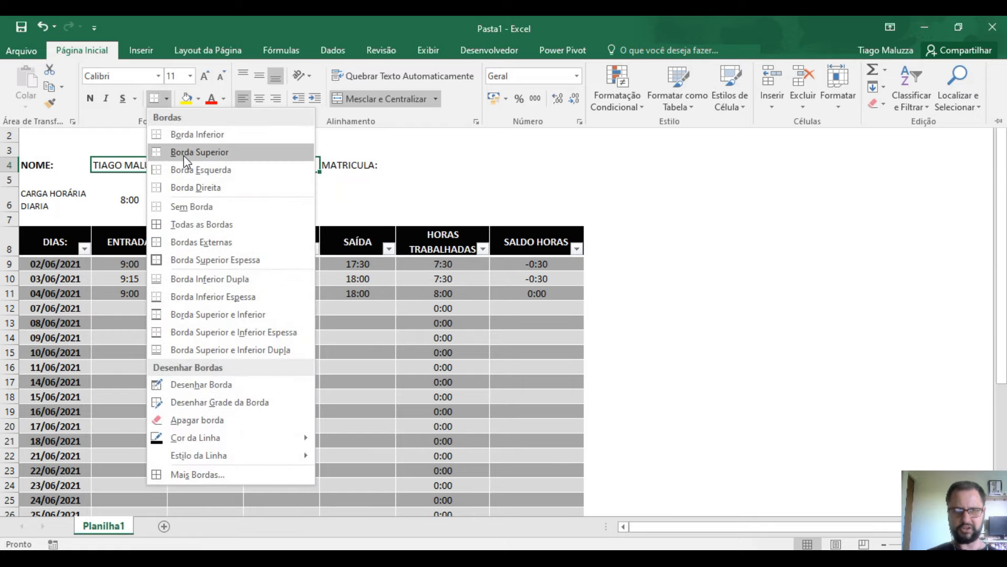
pyautogui.click(184, 136)
pyautogui.click(593, 178)
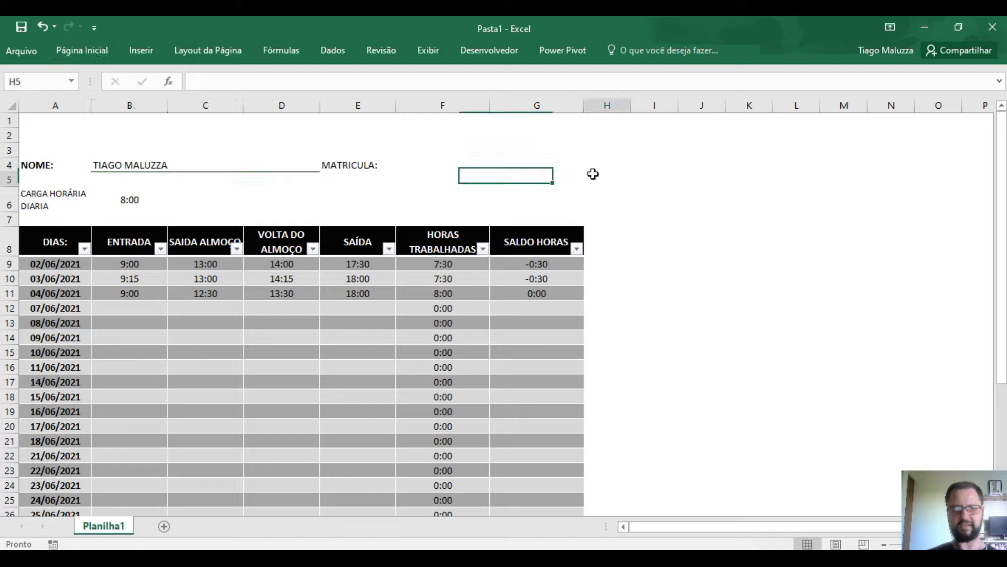
# - Add a bottom border to the registration field F4 and bold the MATRICULA: label
pyautogui.click(401, 163)
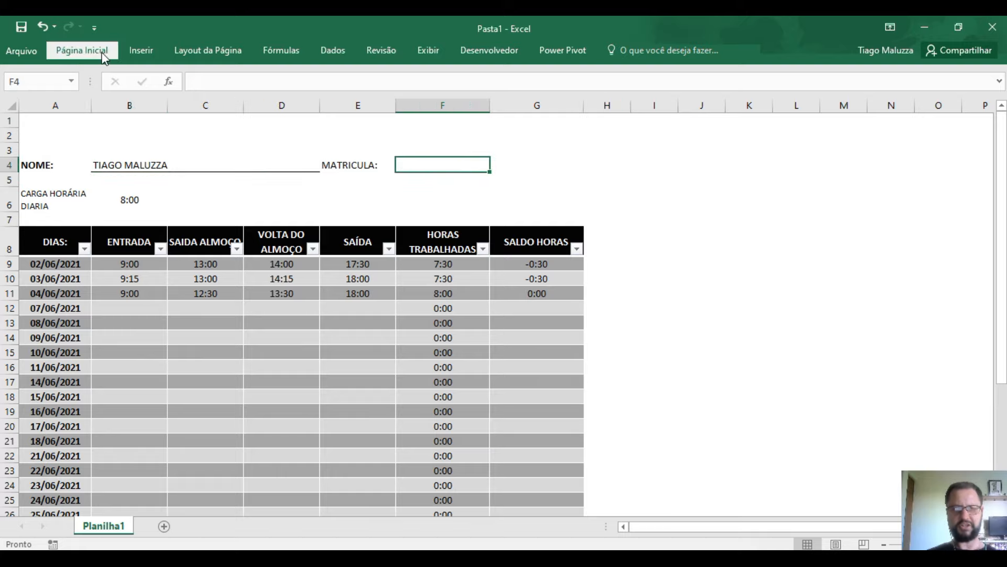
pyautogui.click(84, 50)
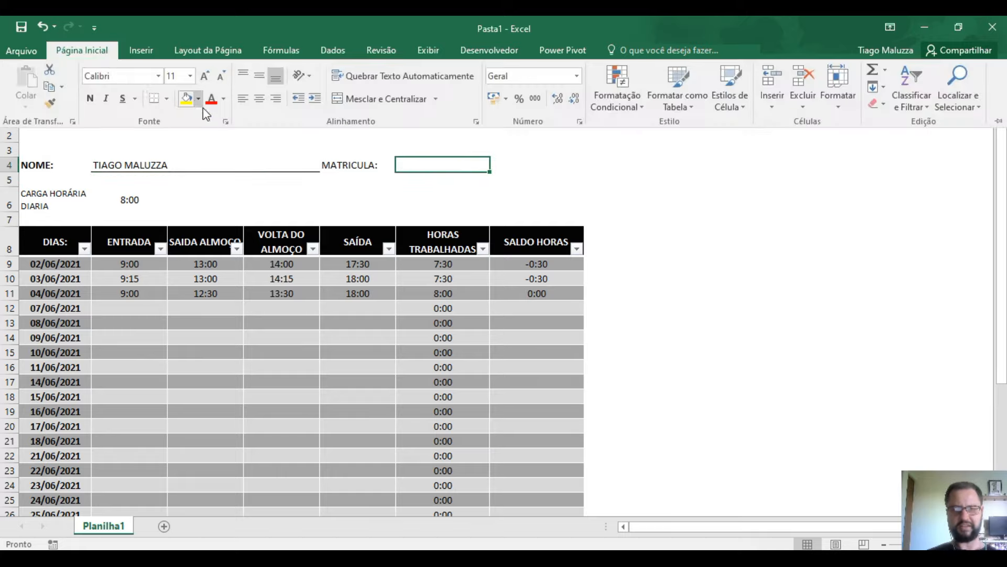
pyautogui.click(166, 98)
pyautogui.click(180, 133)
pyautogui.click(346, 167)
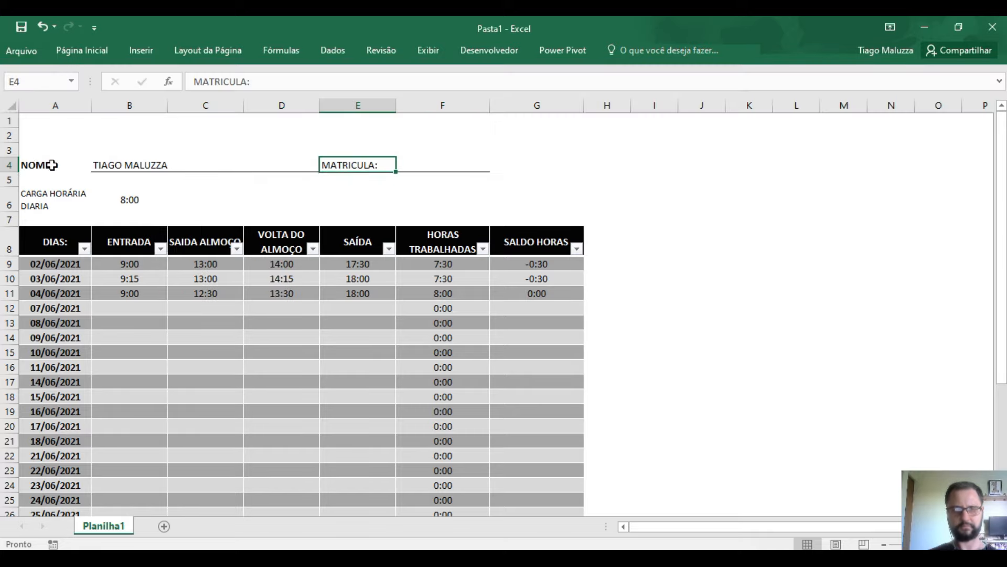
pyautogui.click(73, 51)
pyautogui.click(87, 100)
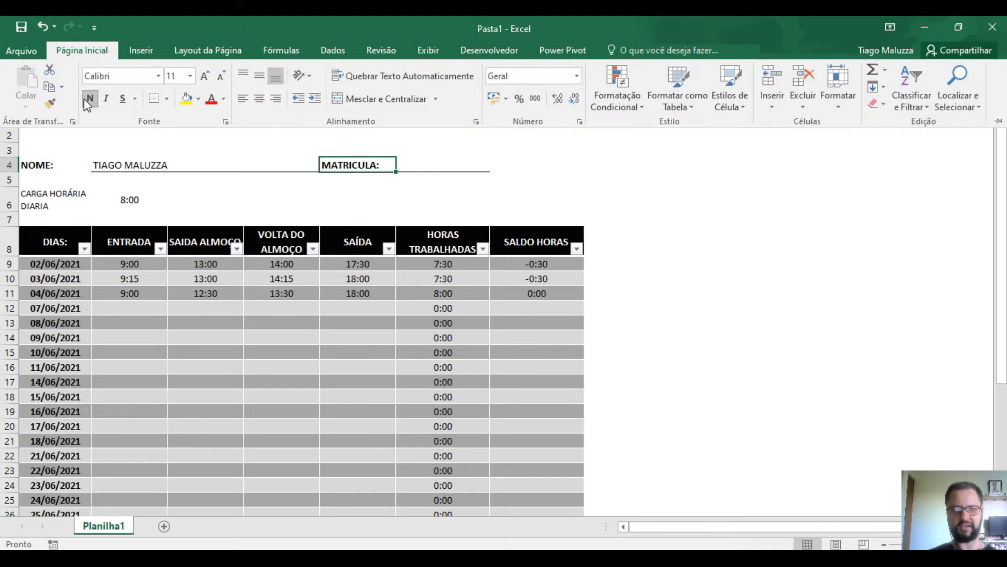
# - Frame CARGA HORÁRIA DIARIA and its 8:00 value with a thick outline and divider
pyautogui.click(69, 202)
pyautogui.moveTo(67, 193); pyautogui.dragTo(108, 199)
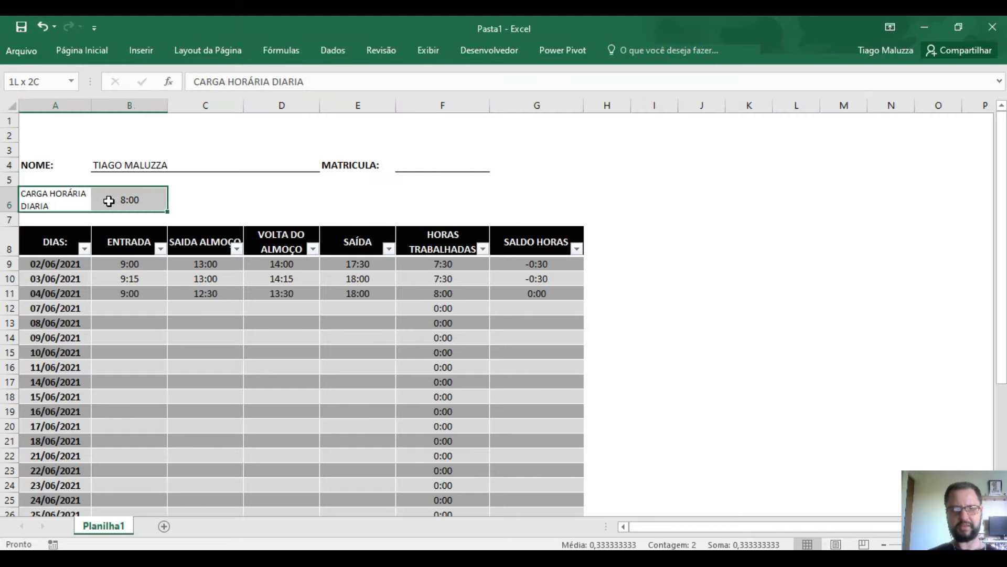
pyautogui.click(80, 51)
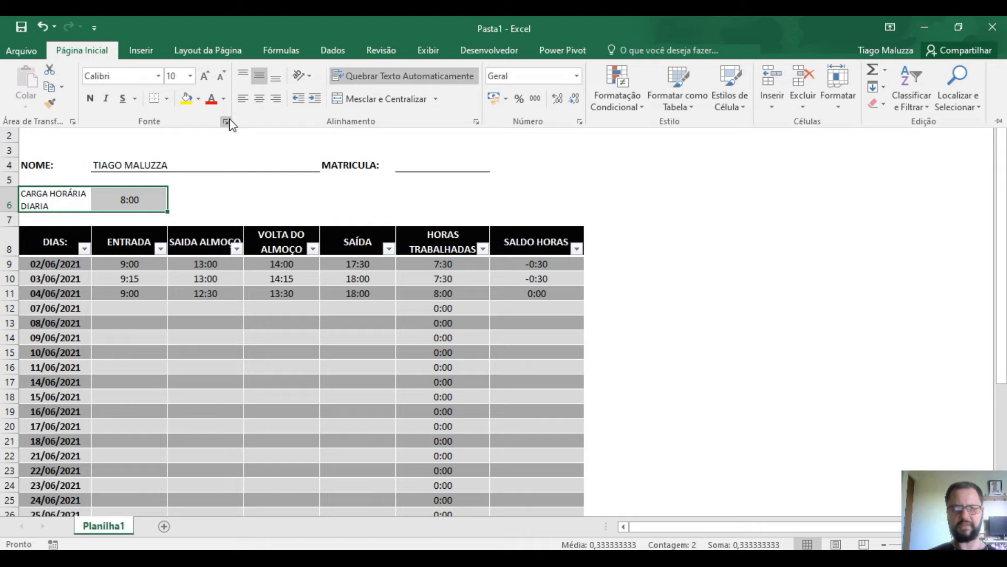
pyautogui.click(226, 122)
pyautogui.click(441, 75)
pyautogui.click(362, 180)
pyautogui.click(499, 138)
pyautogui.click(490, 198)
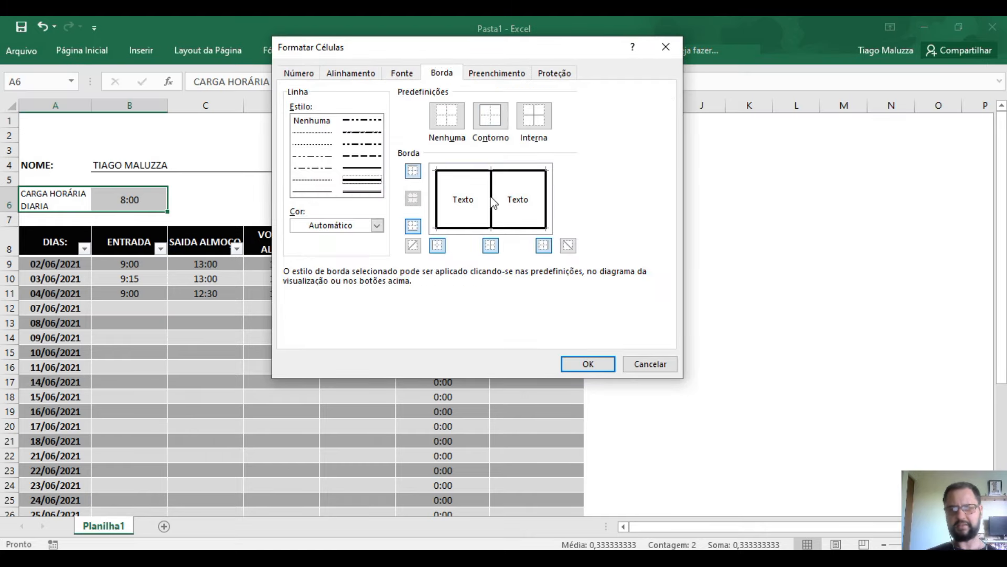
pyautogui.click(589, 364)
pyautogui.click(643, 286)
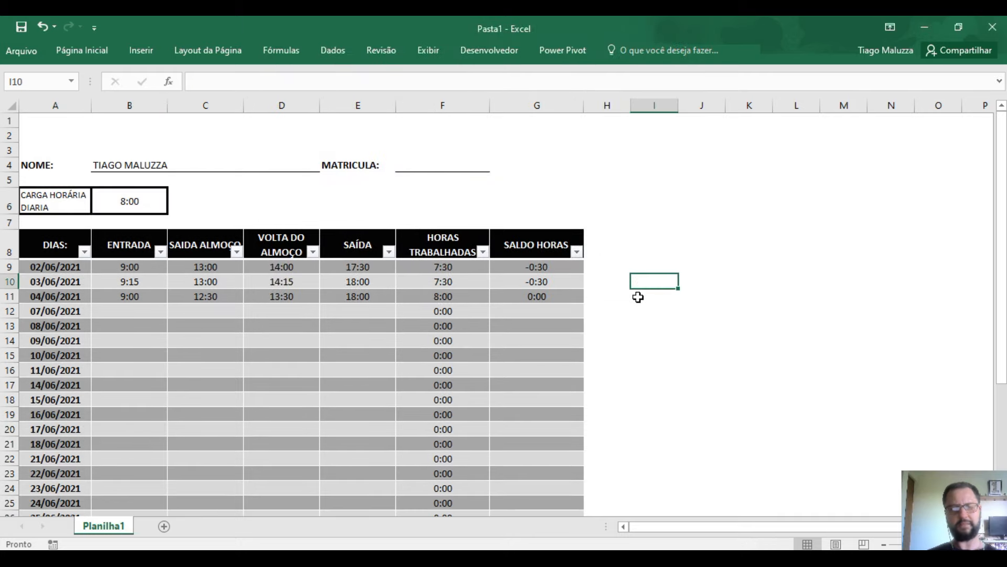
# - Enter 9:00, 12:50, 13:00 and 18:30 as the 07/06/2021 times
pyautogui.scroll(-4, 463, 340)
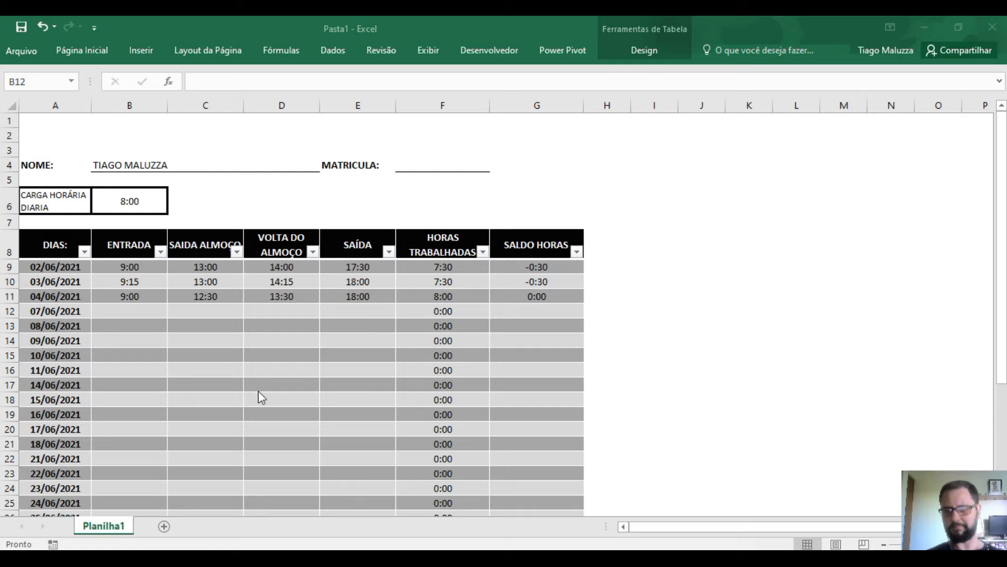
pyautogui.scroll(-1, 286, 316)
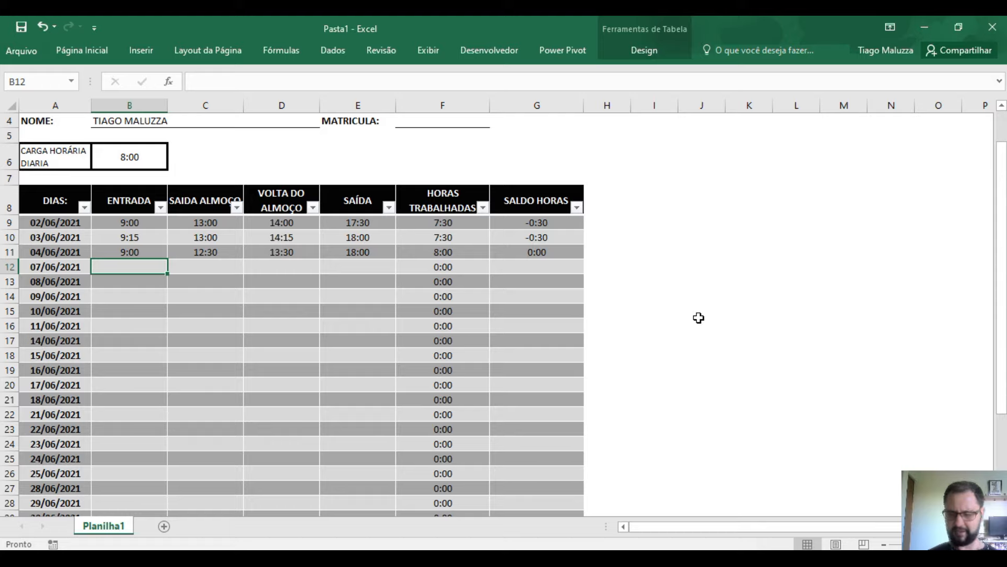
pyautogui.write('9:')
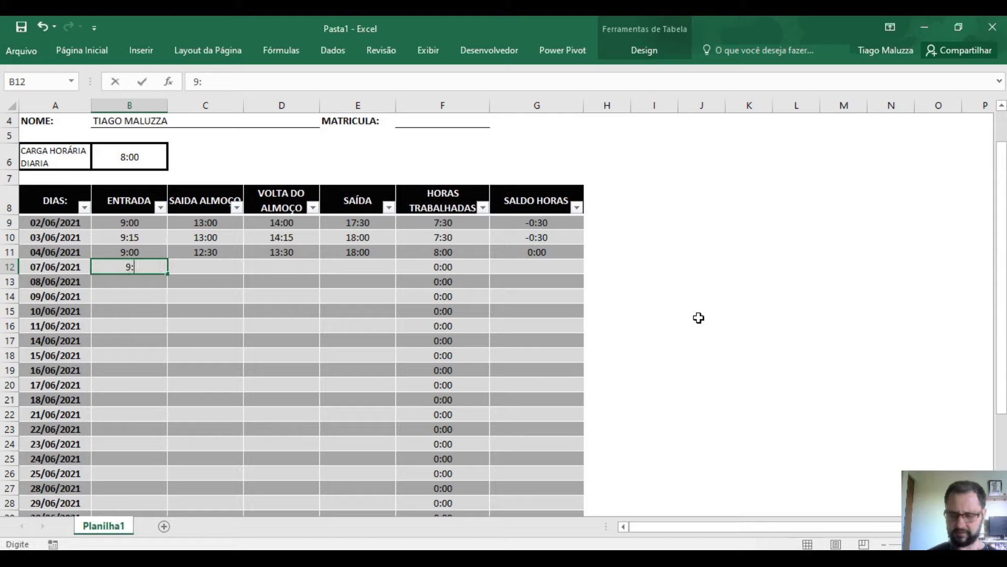
pyautogui.write('00')
pyautogui.press('Tab')
pyautogui.write('18')
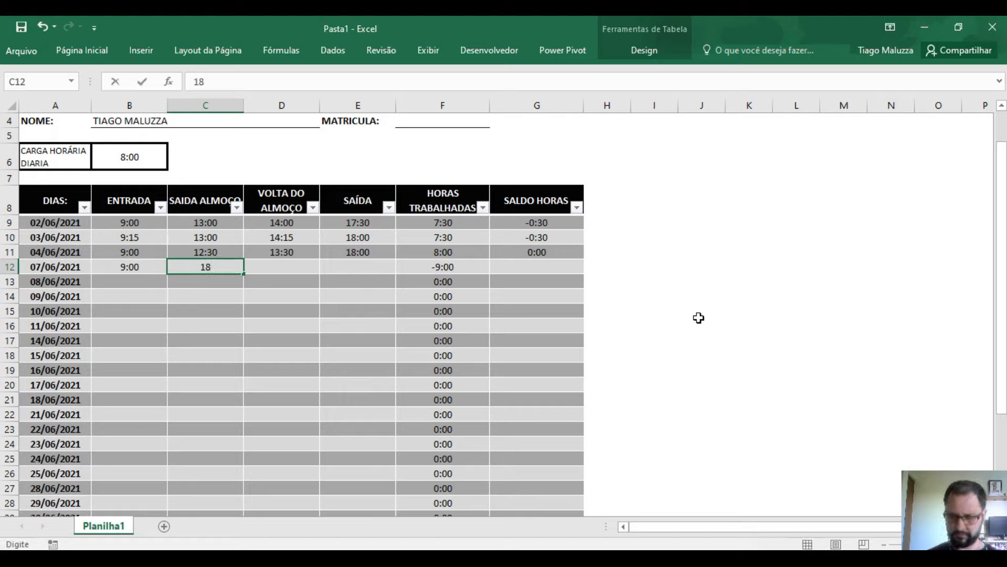
pyautogui.press('BackSpace')
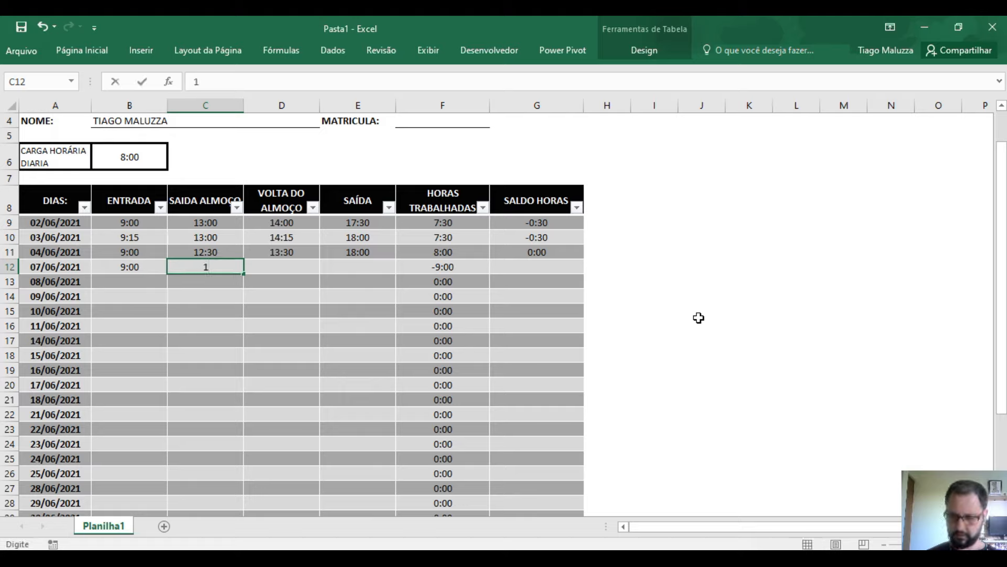
pyautogui.write('2:50')
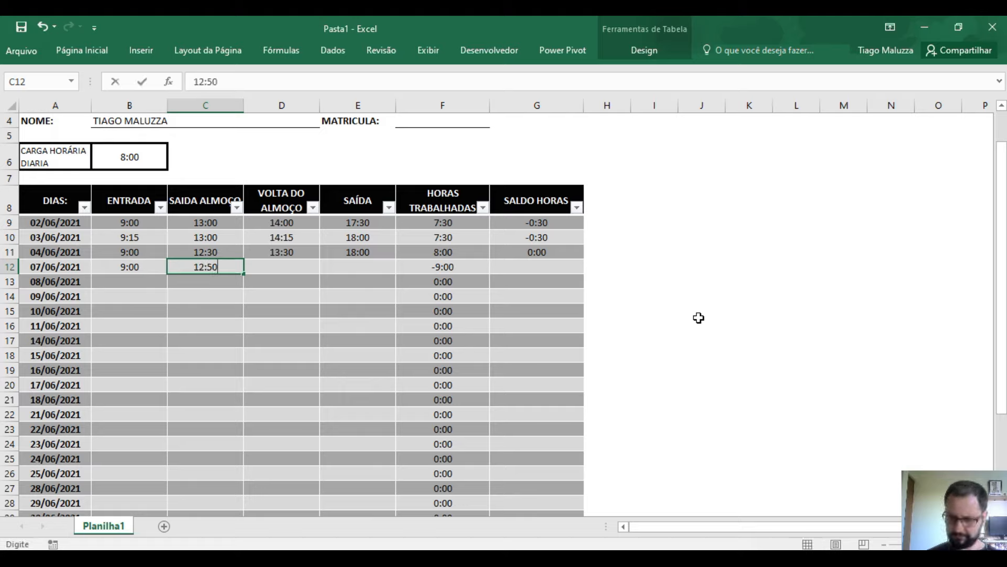
pyautogui.press('Tab')
pyautogui.write('13')
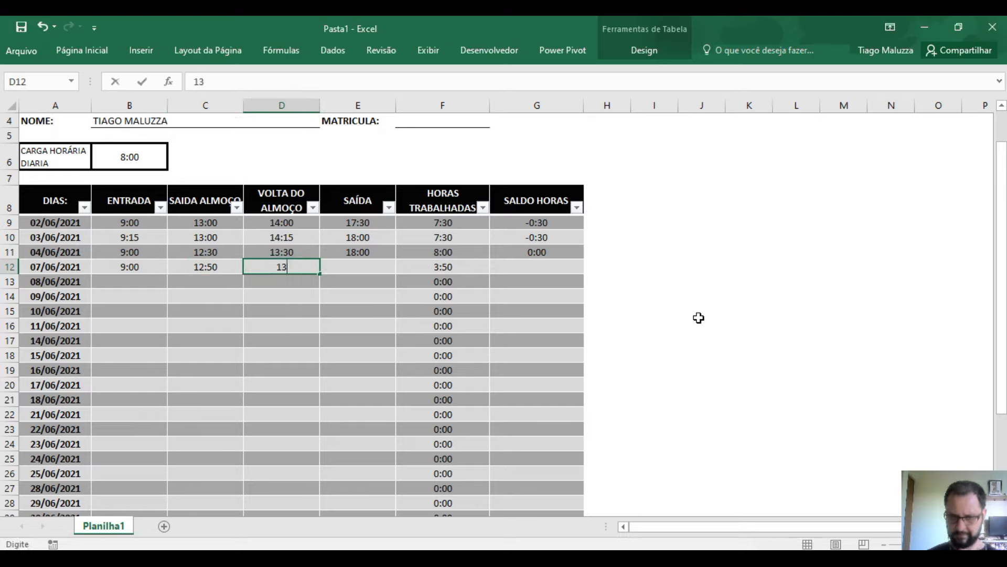
pyautogui.write(':00')
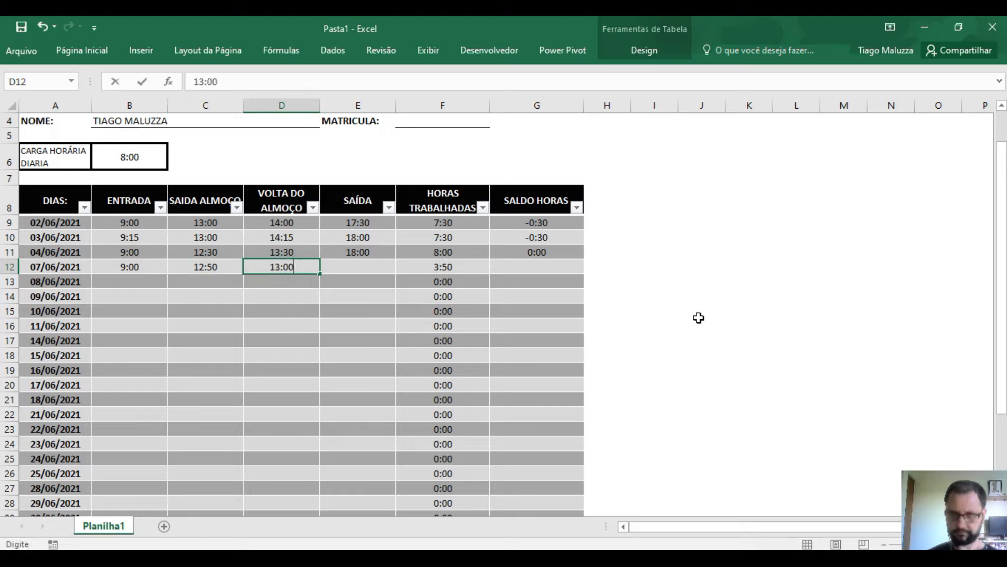
pyautogui.press('Tab')
pyautogui.write('18')
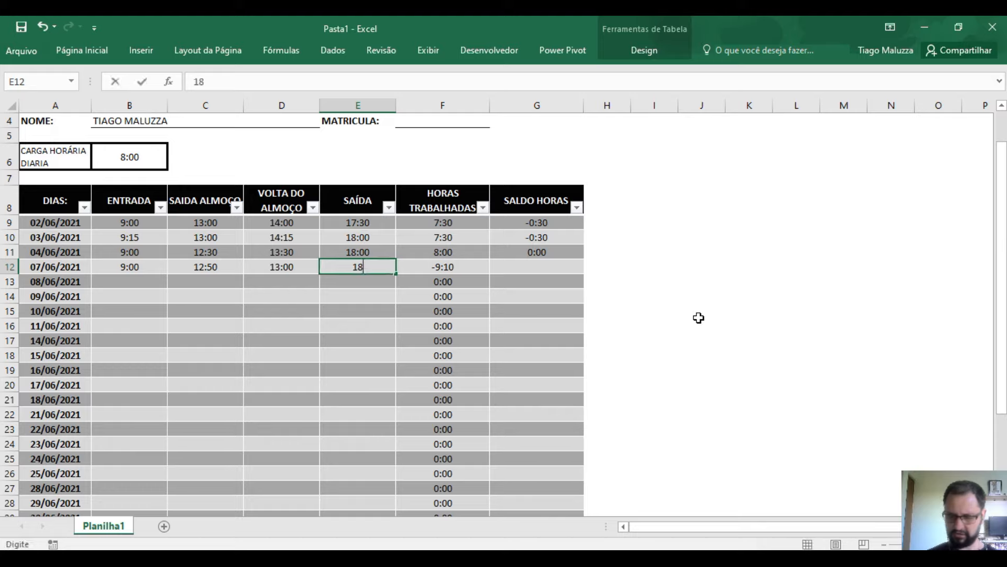
pyautogui.write(':30')
pyautogui.press('Return')
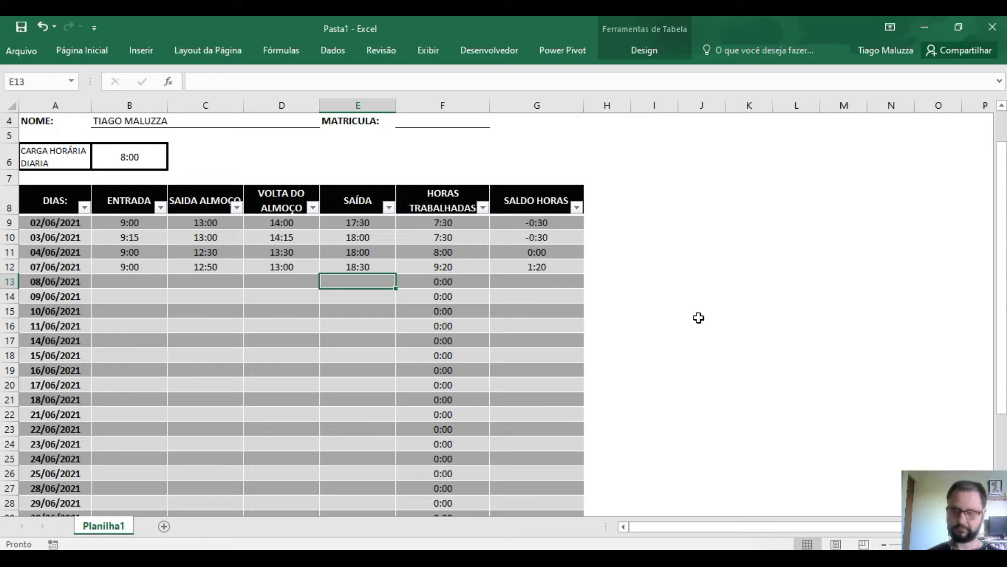
# - Correct the 07/06 lunch-return time to 14:00, giving 8:20 worked and 0:20 balance
pyautogui.click(564, 268)
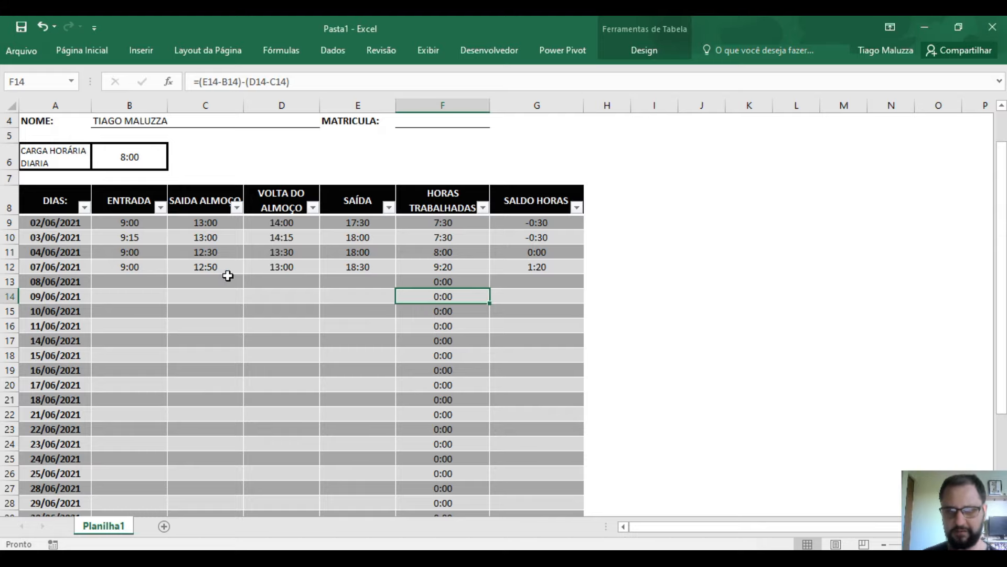
pyautogui.click(270, 266)
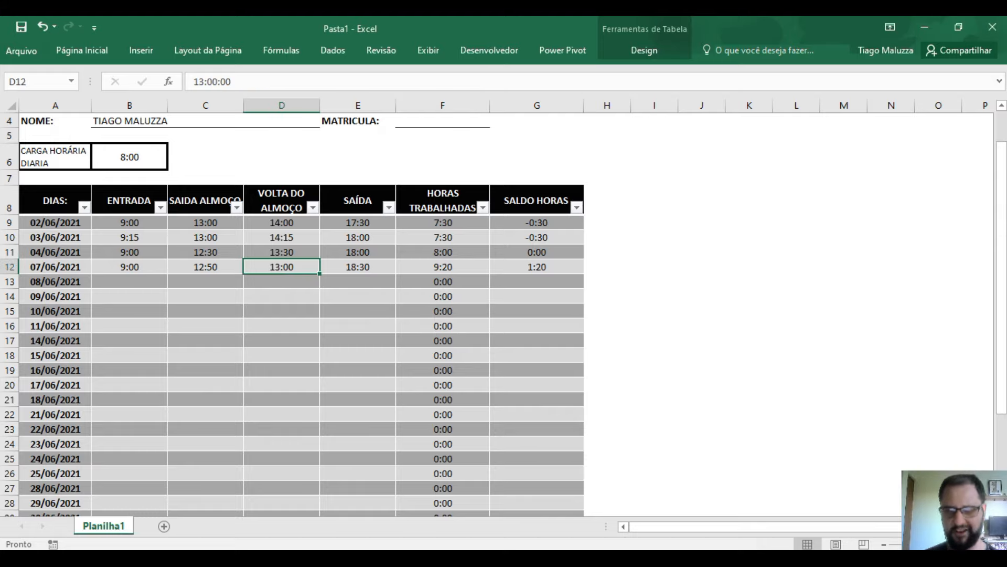
pyautogui.write('14:00')
pyautogui.press('Return')
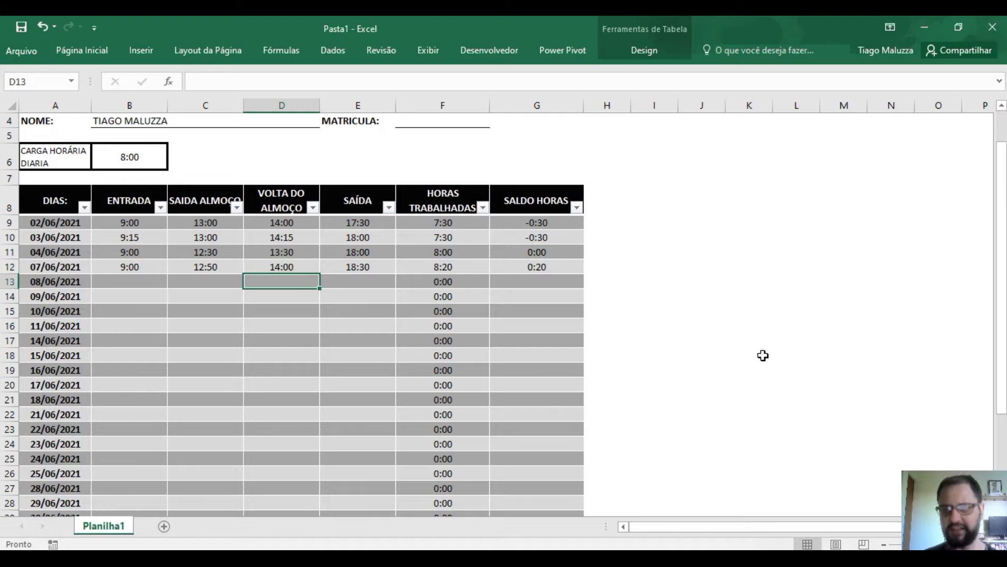
pyautogui.click(142, 281)
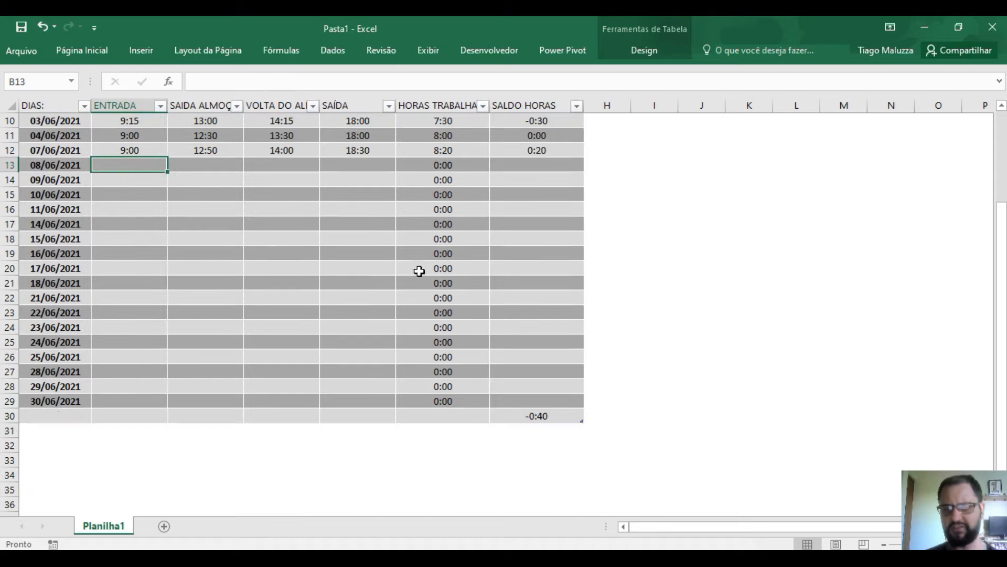
pyautogui.scroll(-3, 418, 269)
pyautogui.scroll(2, 512, 369)
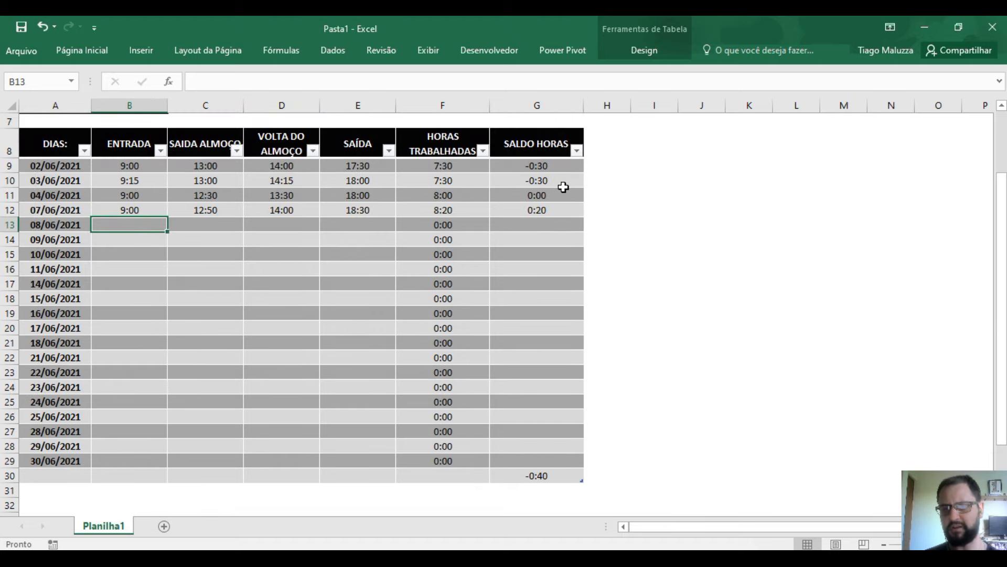
pyautogui.click(560, 172)
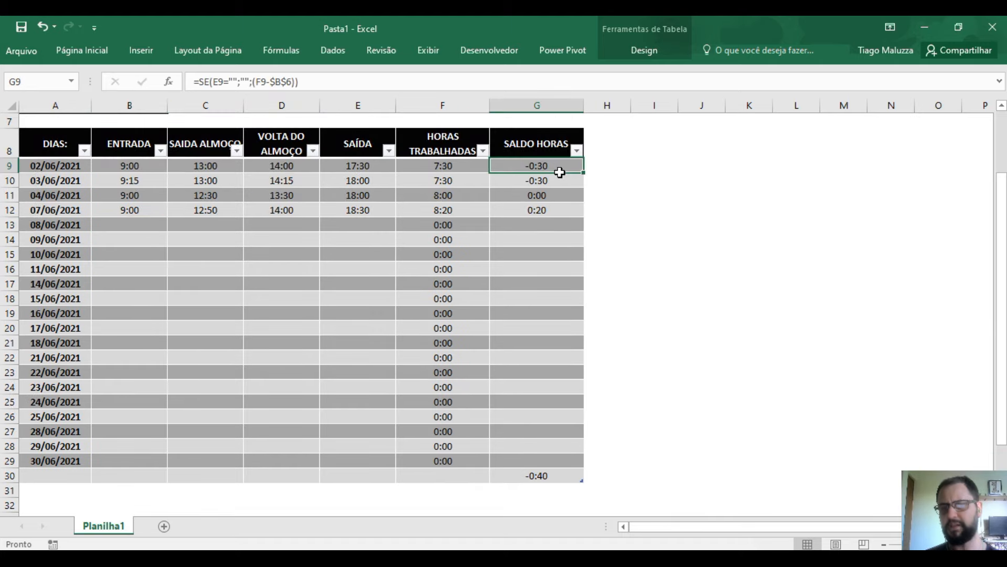
pyautogui.click(557, 180)
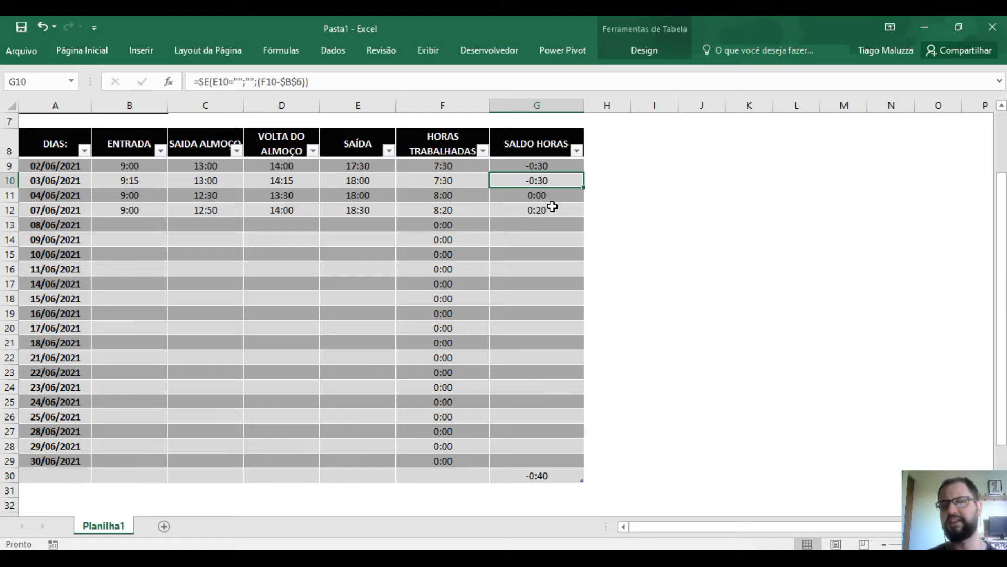
pyautogui.click(547, 195)
pyautogui.click(549, 209)
pyautogui.scroll(-2, 548, 280)
pyautogui.click(525, 371)
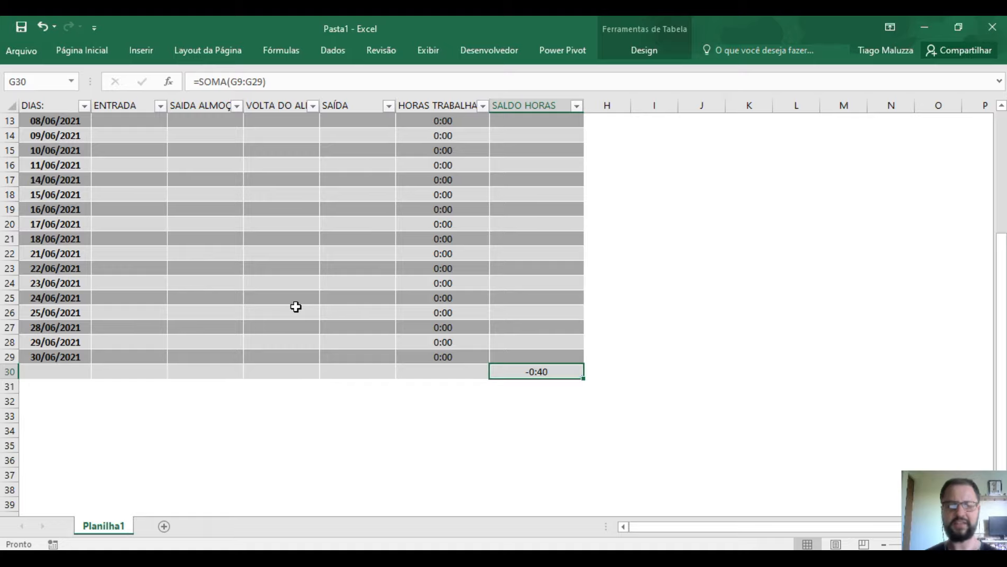
pyautogui.scroll(3, 296, 306)
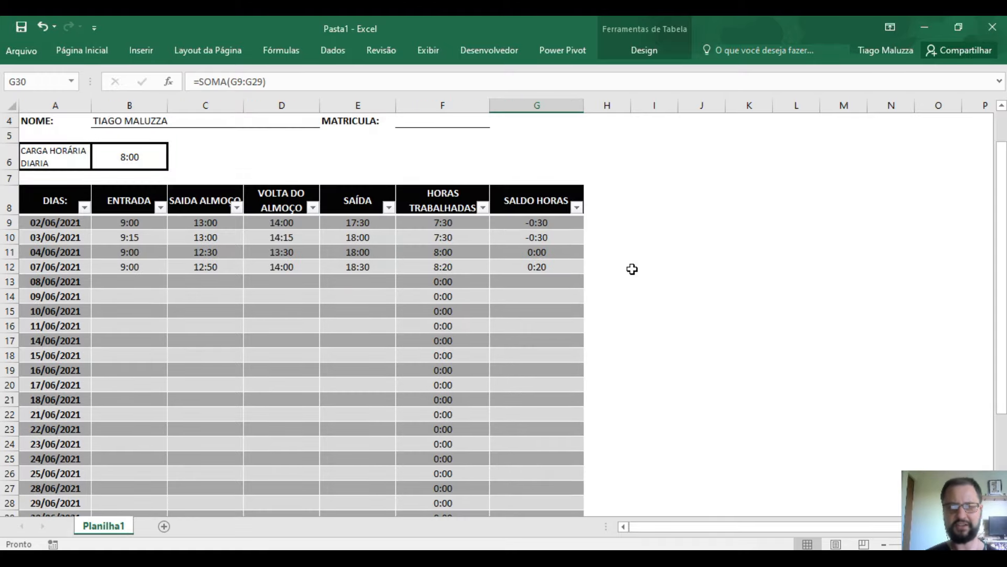
pyautogui.click(673, 234)
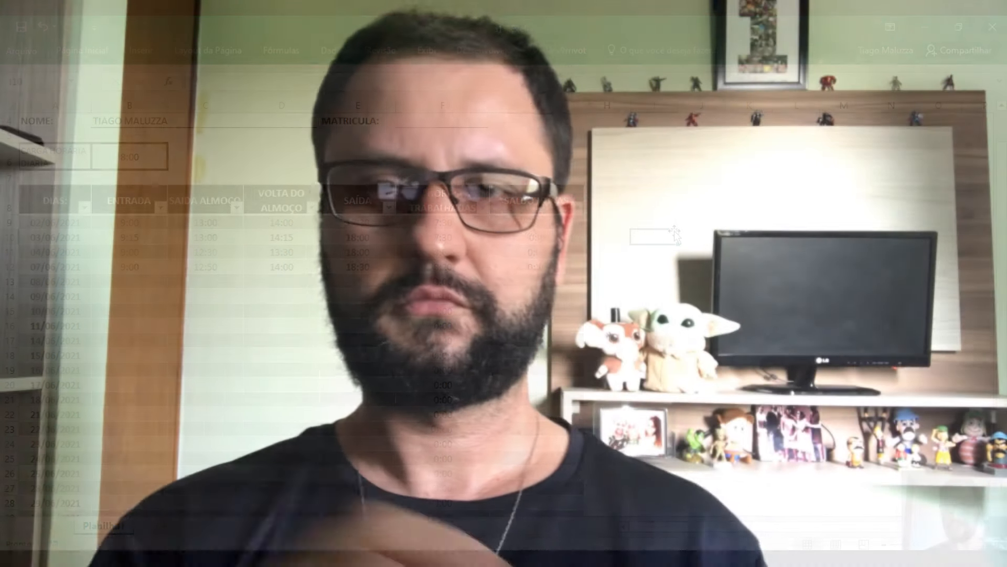